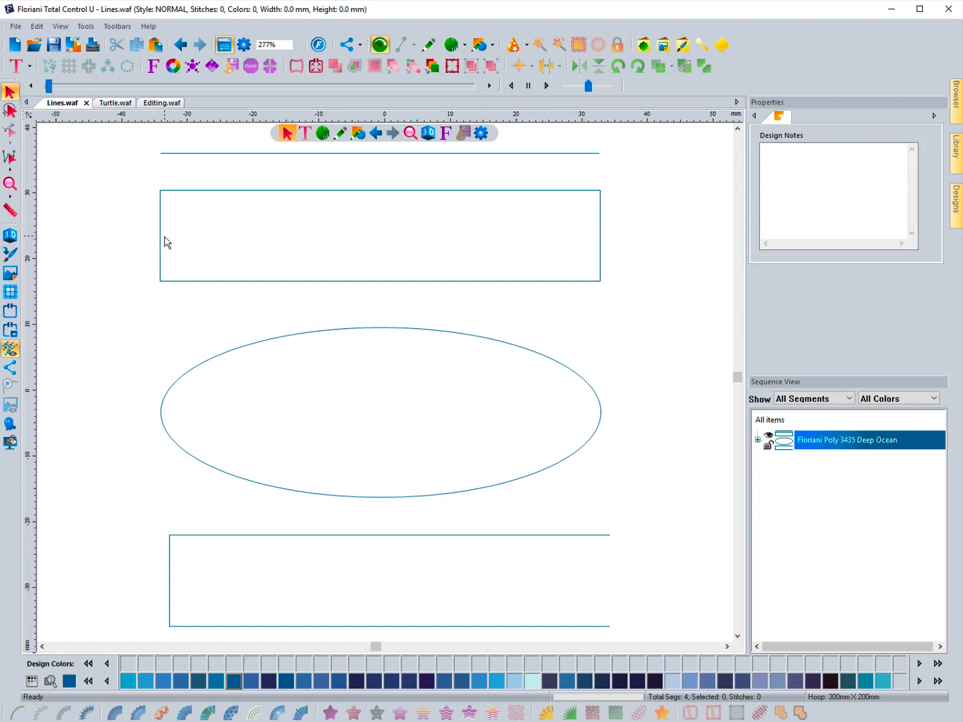
Expand the thread colour group, convert the uppermost line artwork to a run stitch and recolour it Floriani Poly 370 Mint Julep
{"action": "left_click", "coordinate": [758, 440]}
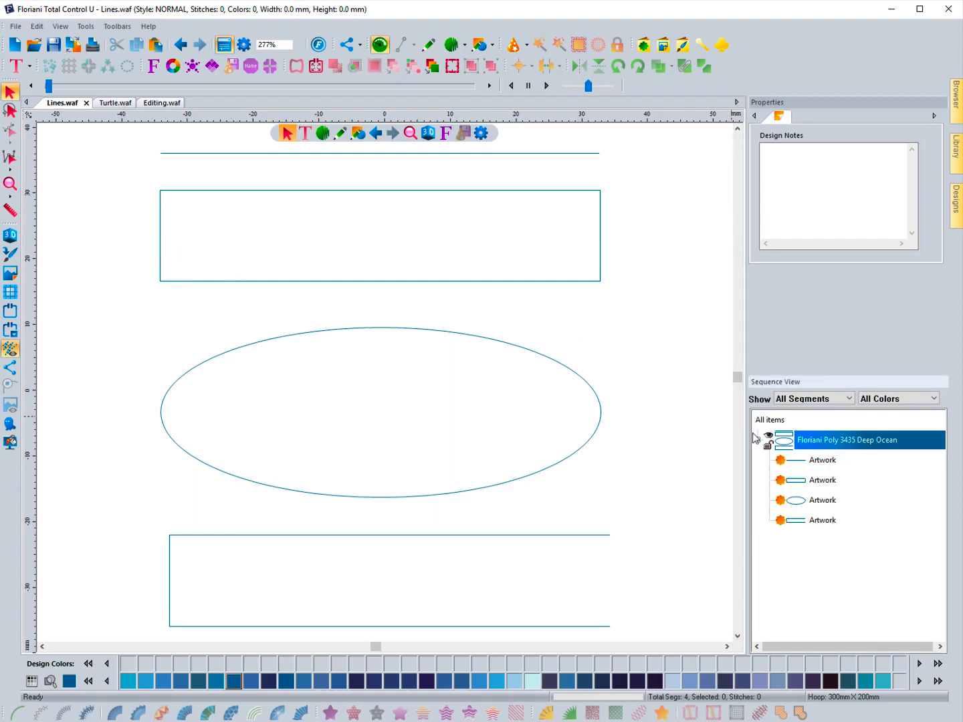
{"action": "left_click", "coordinate": [817, 465]}
{"action": "left_click", "coordinate": [822, 482]}
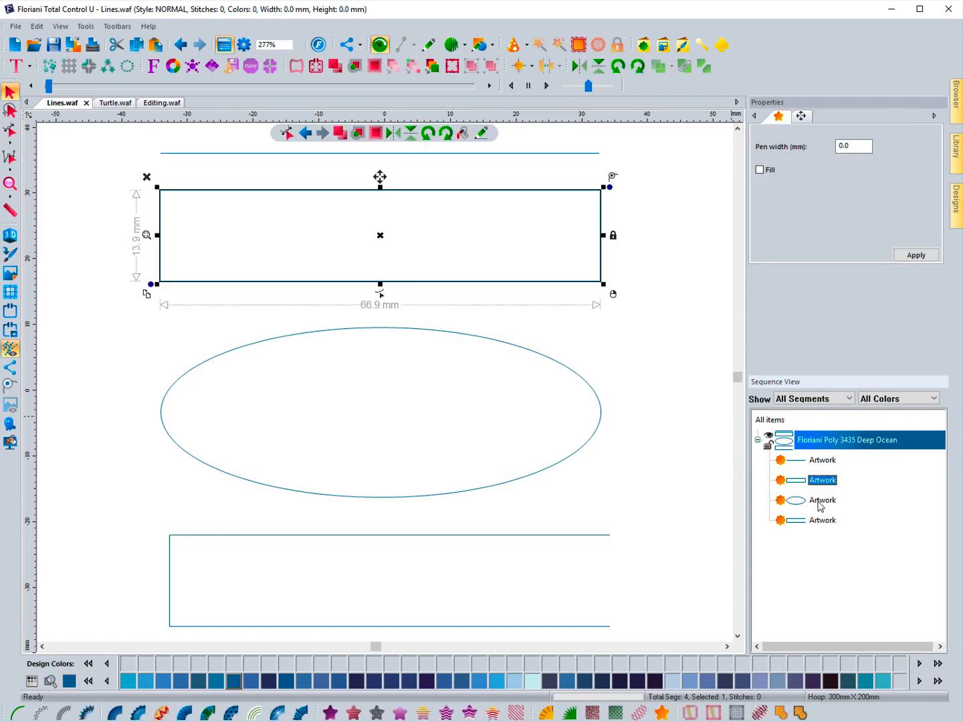
{"action": "left_click", "coordinate": [822, 503]}
{"action": "left_click", "coordinate": [821, 461]}
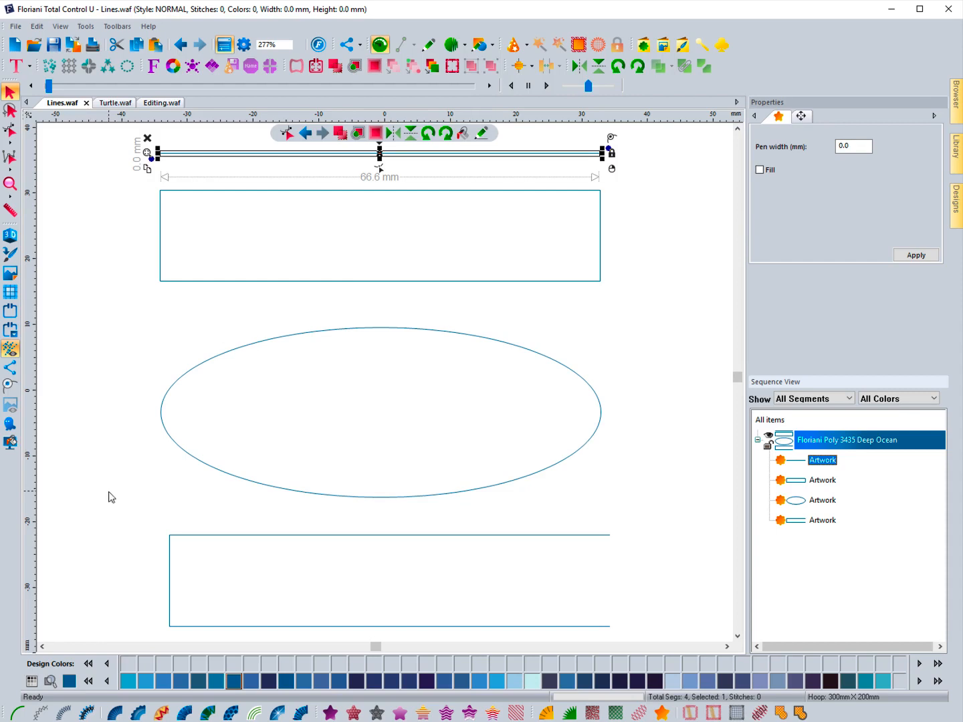
{"action": "left_click", "coordinate": [21, 714]}
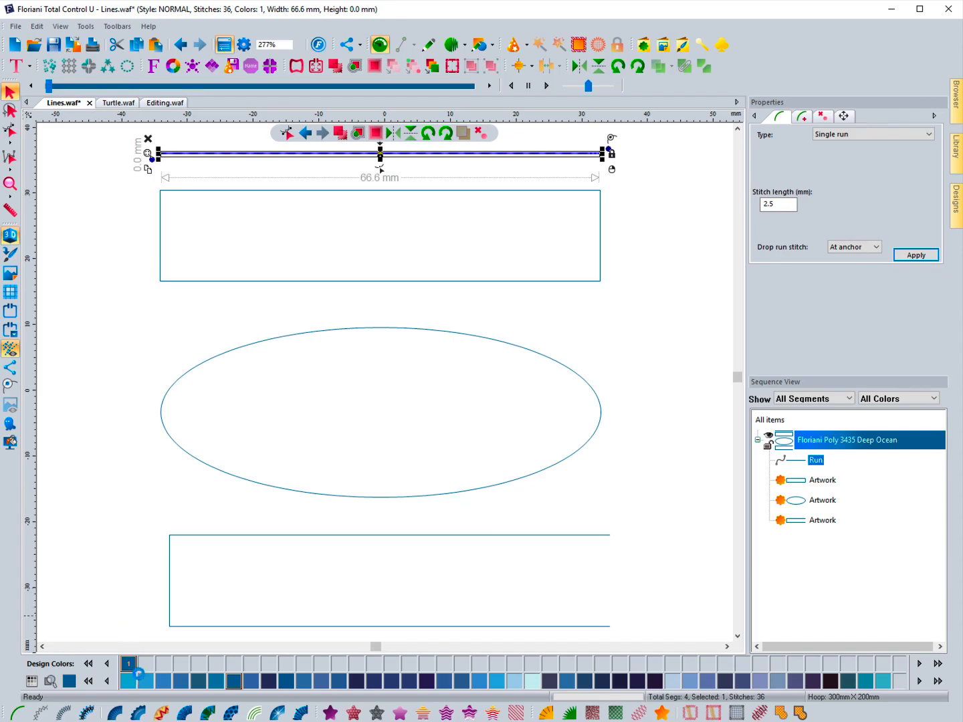
{"action": "left_click", "coordinate": [130, 683]}
{"action": "left_click", "coordinate": [150, 304]}
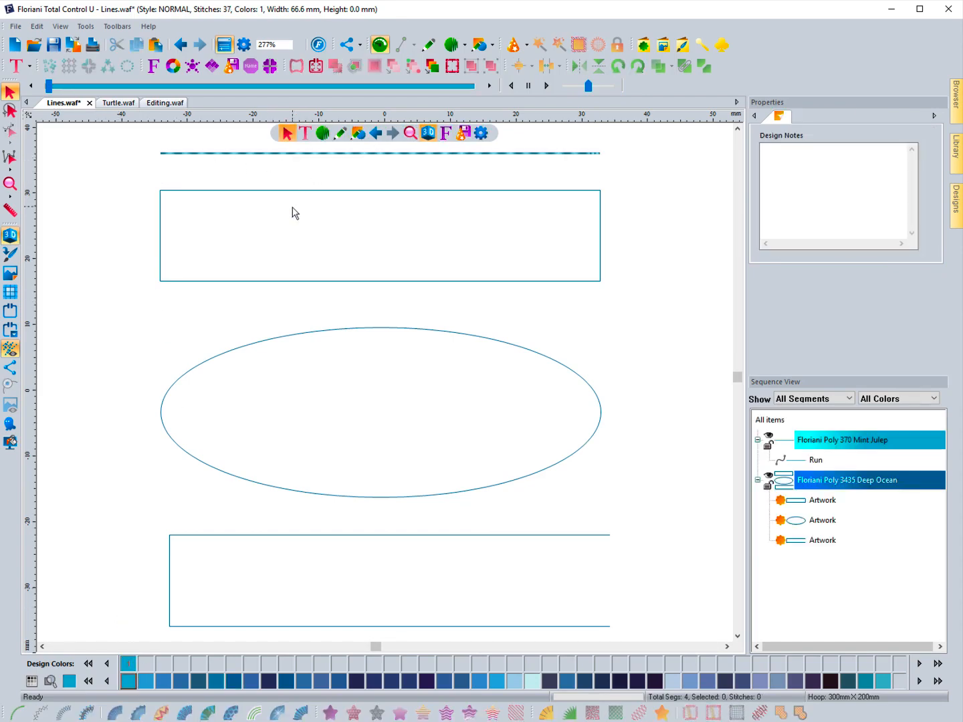
Nudge the run line on the canvas and convert it to a motif run stitch
{"action": "left_click", "coordinate": [314, 154]}
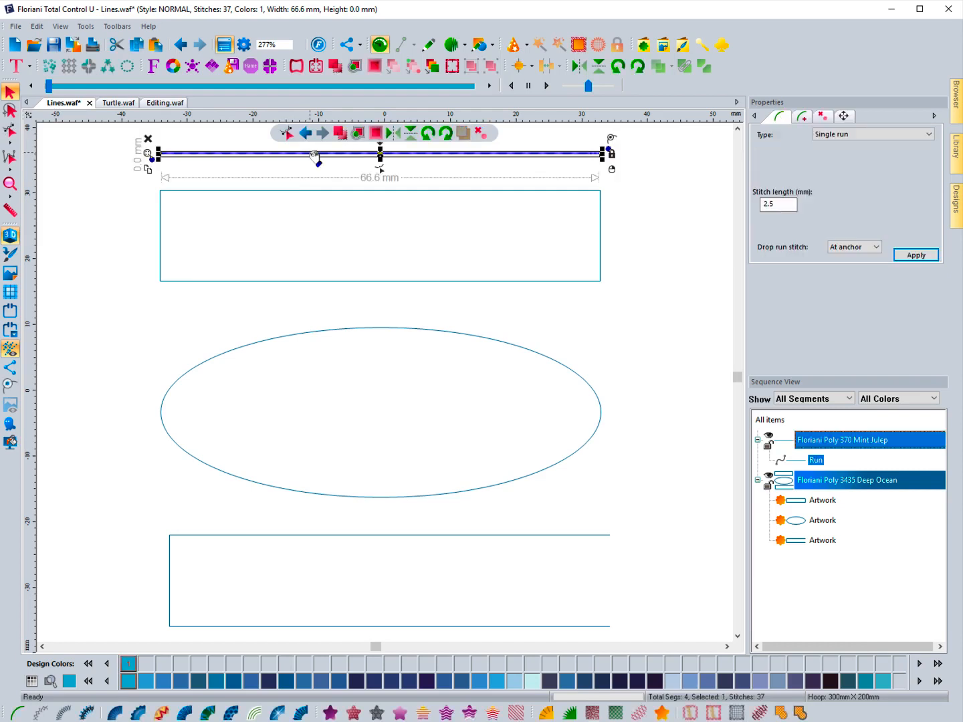
{"action": "left_click_drag", "start_coordinate": [314, 155], "coordinate": [314, 167]}
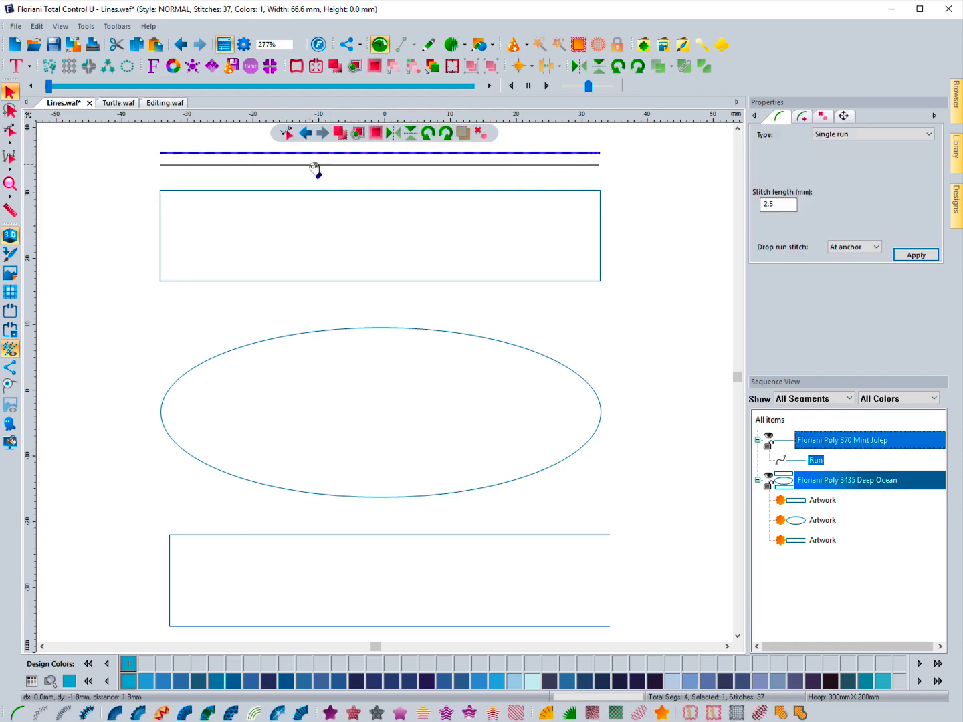
{"action": "left_click_drag", "start_coordinate": [314, 168], "coordinate": [317, 160]}
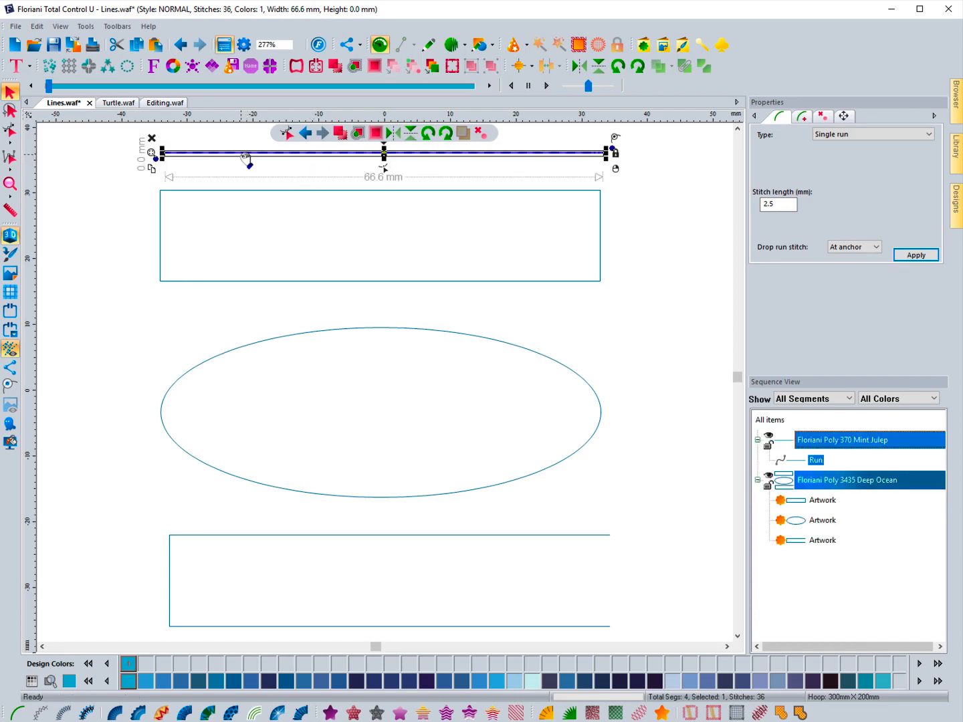
{"action": "left_click", "coordinate": [41, 714]}
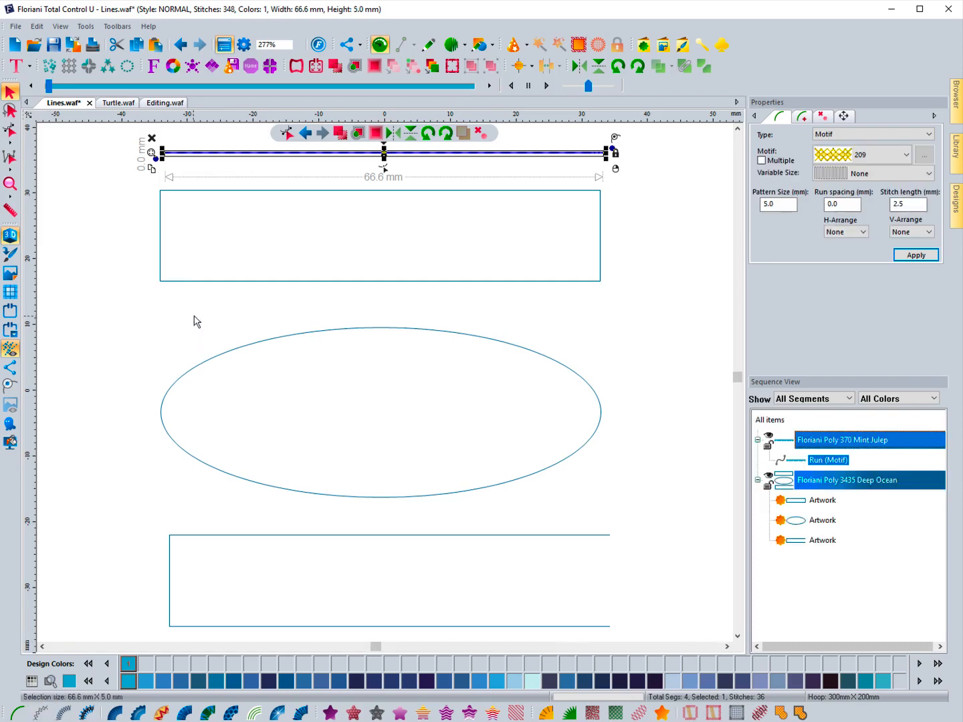
Move the motif run slightly downward and about 4 mm to the left, keeping it above the rectangle
{"action": "mouse_move", "coordinate": [270, 175]}
{"action": "left_mouse_down"}
{"action": "mouse_move", "coordinate": [261, 268]}
{"action": "mouse_move", "coordinate": [262, 189]}
{"action": "mouse_move", "coordinate": [261, 201]}
{"action": "mouse_move", "coordinate": [260, 291]}
{"action": "mouse_move", "coordinate": [264, 172]}
{"action": "left_mouse_up"}
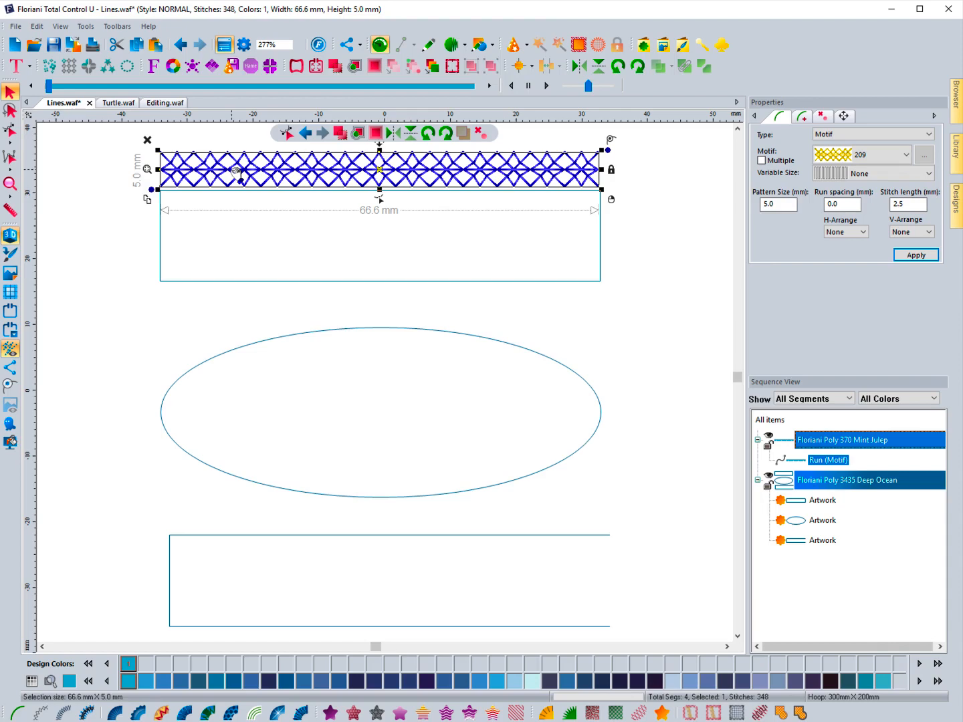
{"action": "left_click_drag", "start_coordinate": [235, 172], "coordinate": [211, 172]}
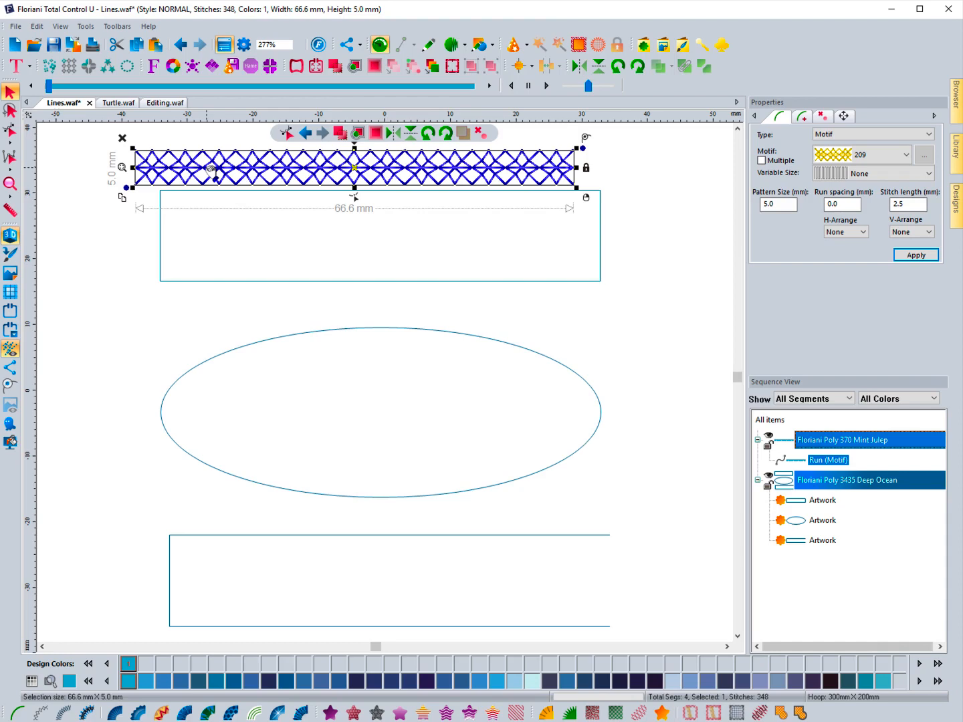
{"action": "left_click", "coordinate": [122, 205]}
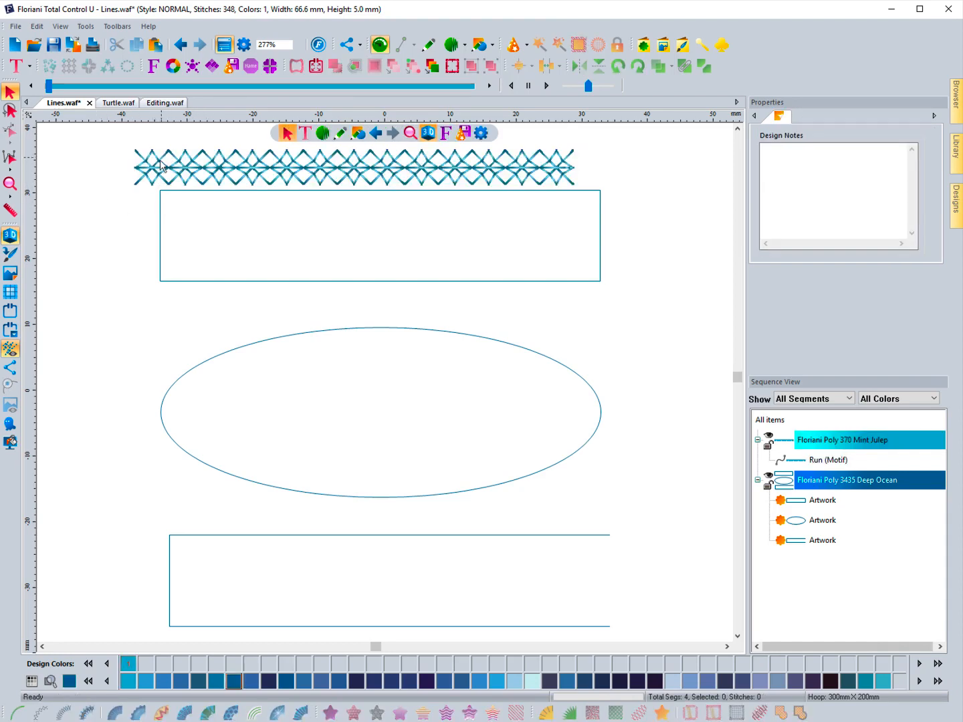
{"action": "left_click", "coordinate": [210, 172]}
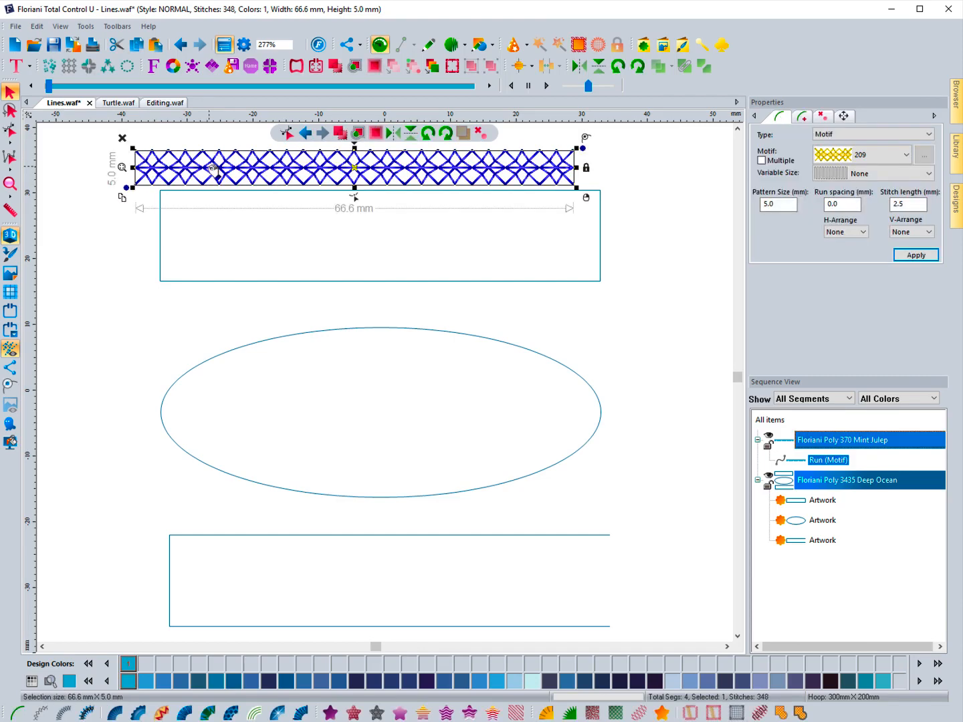
Convert the rectangle artwork below the motif run to a Steil stitch border and shift it about 1 mm right and 1 mm down
{"action": "left_click", "coordinate": [161, 241]}
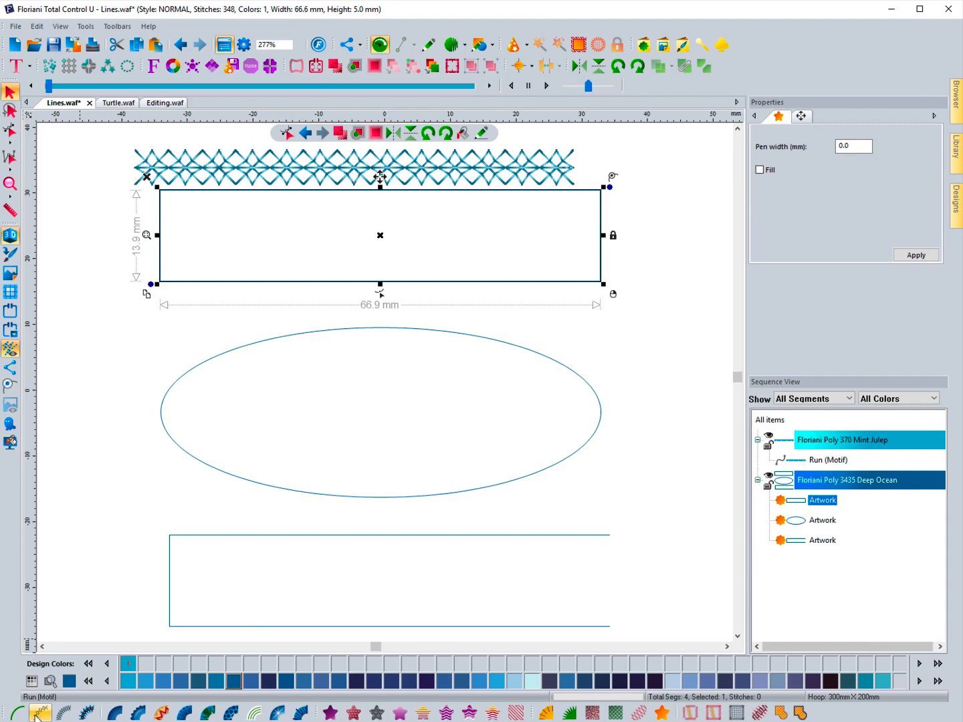
{"action": "left_click", "coordinate": [62, 714]}
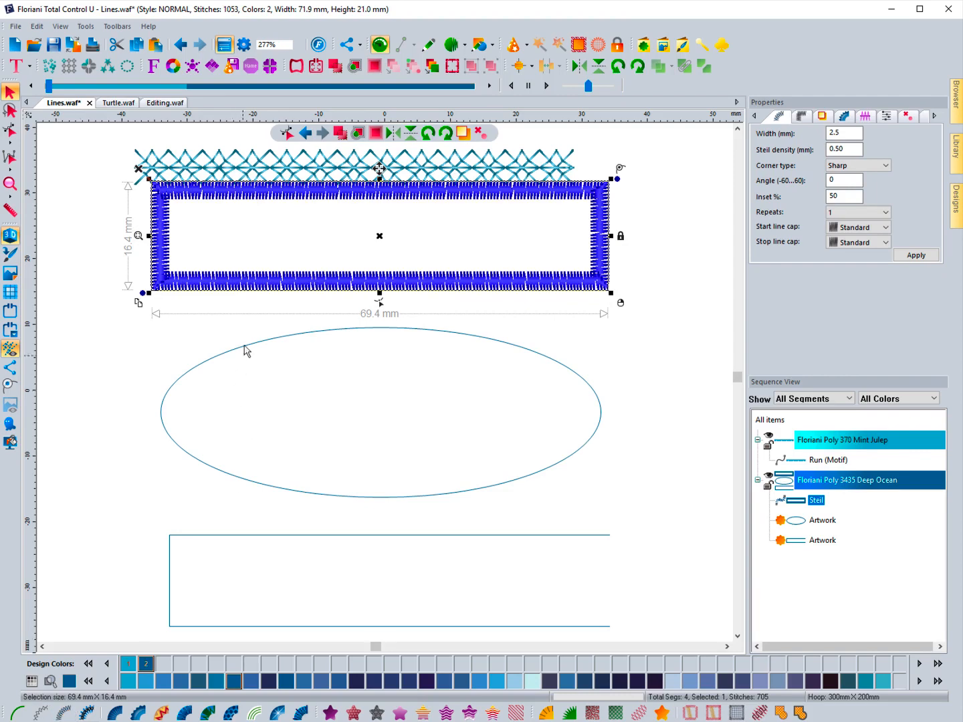
{"action": "left_click", "coordinate": [244, 285]}
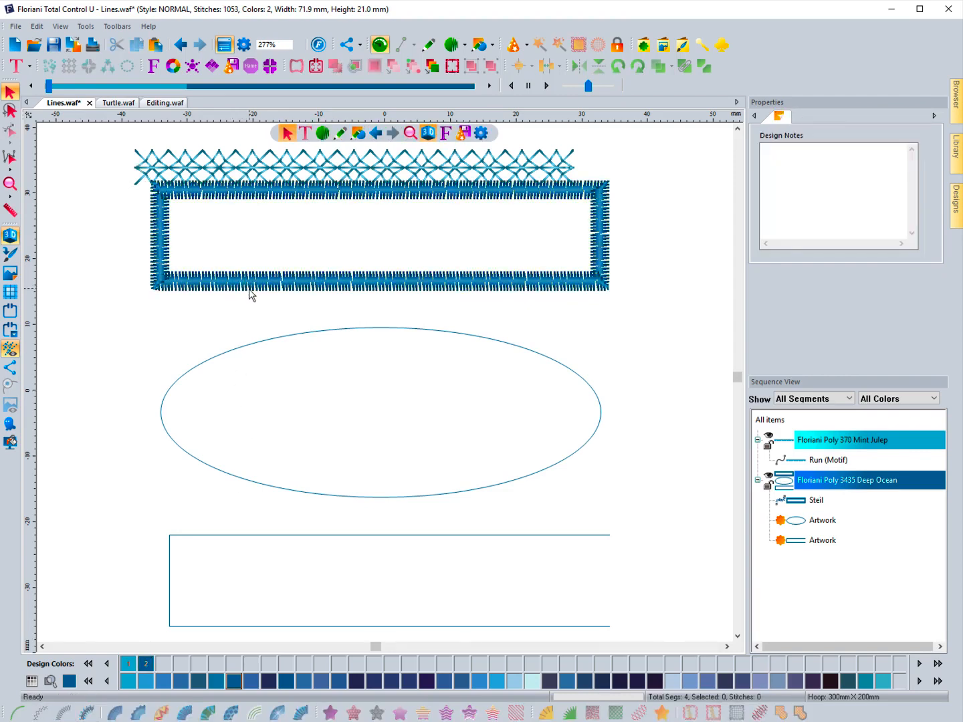
{"action": "left_click", "coordinate": [248, 288]}
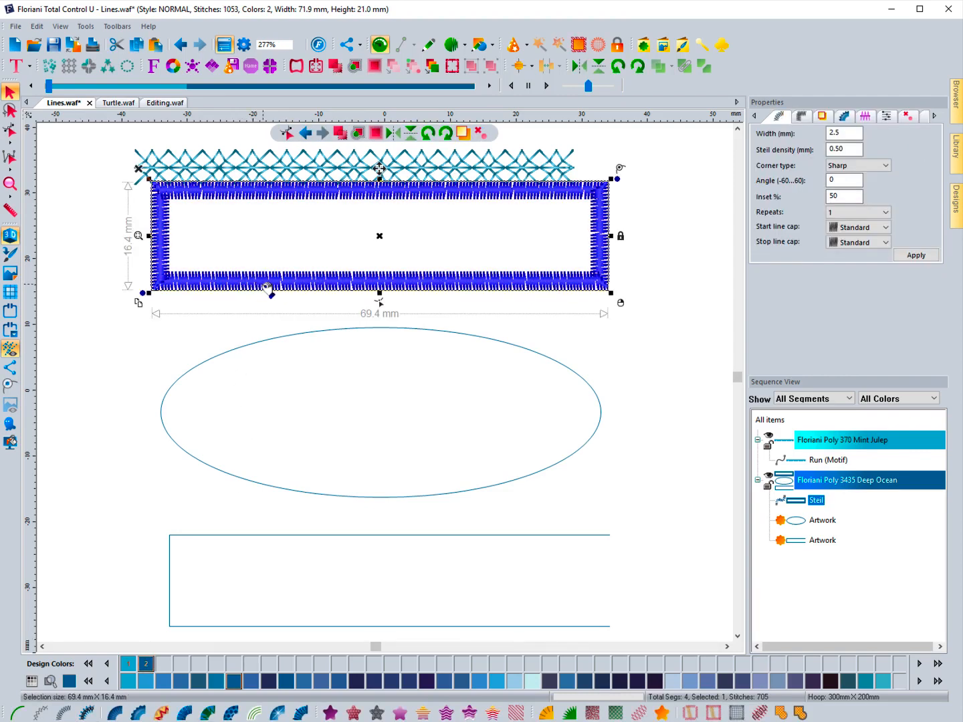
{"action": "left_click_drag", "start_coordinate": [255, 288], "coordinate": [273, 292]}
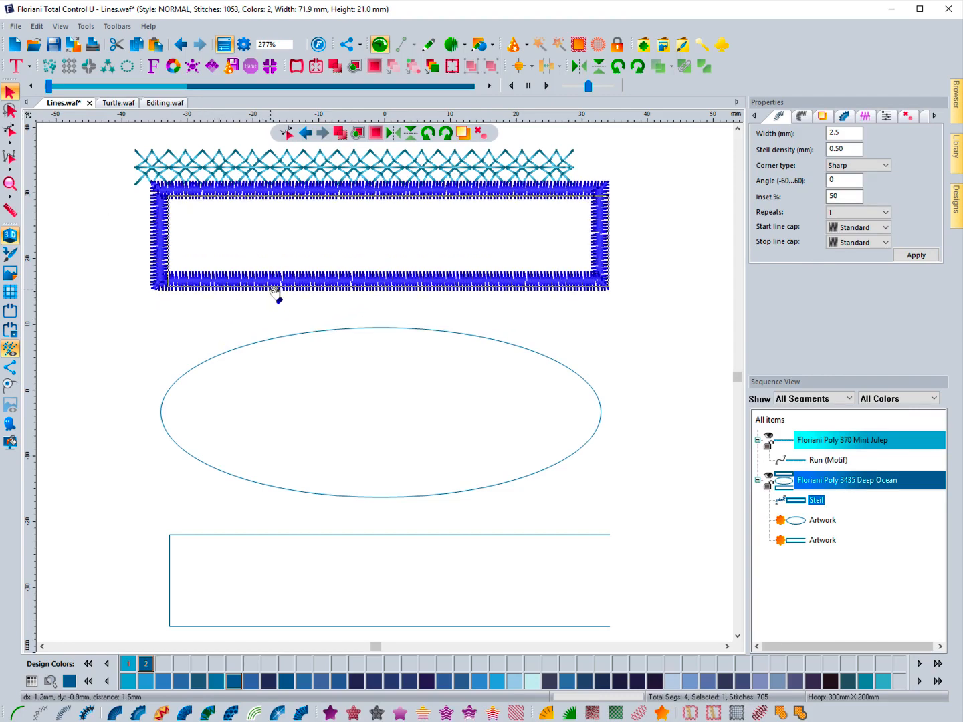
{"action": "left_click", "coordinate": [232, 286]}
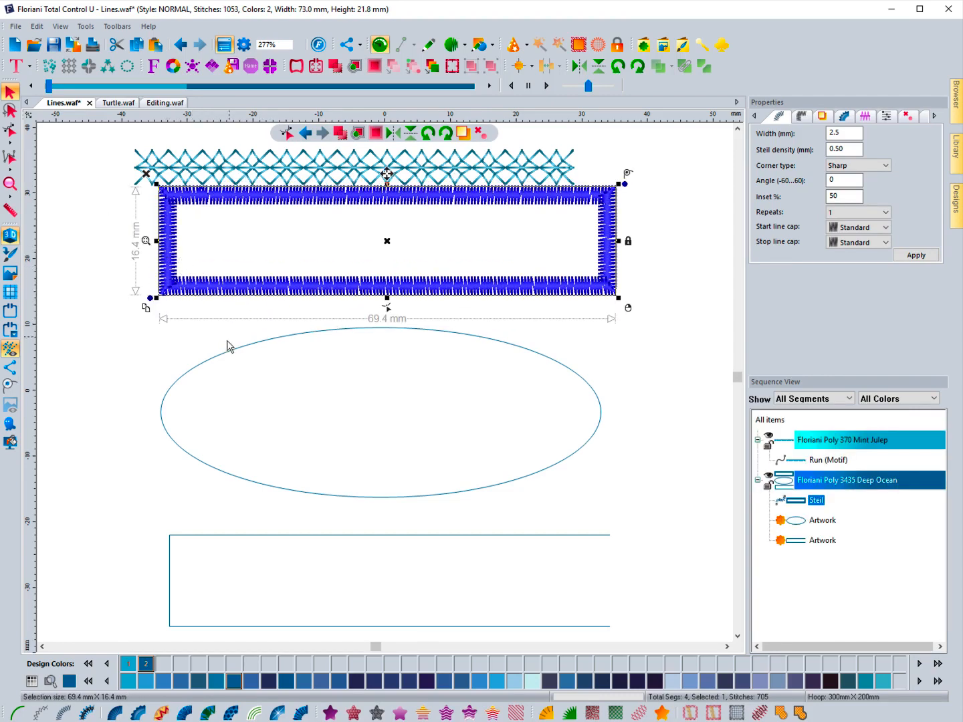
Set the rectangle's Steil density to 0.40 mm and apply it
{"action": "left_click_drag", "start_coordinate": [840, 152], "coordinate": [835, 150]}
{"action": "type", "text": "4"}
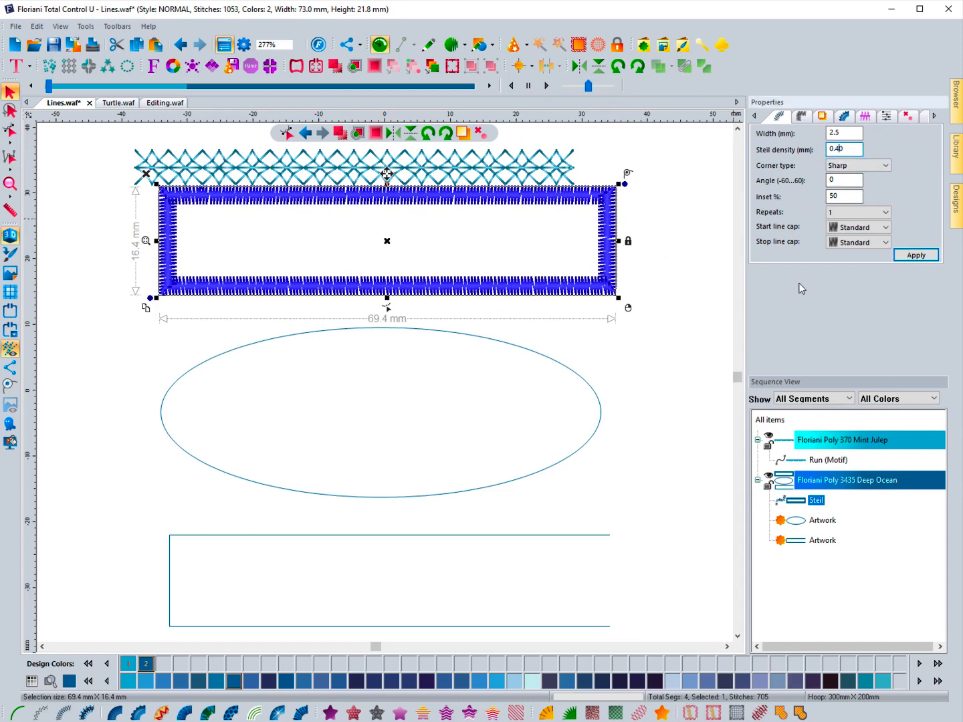
{"action": "left_click", "coordinate": [916, 255]}
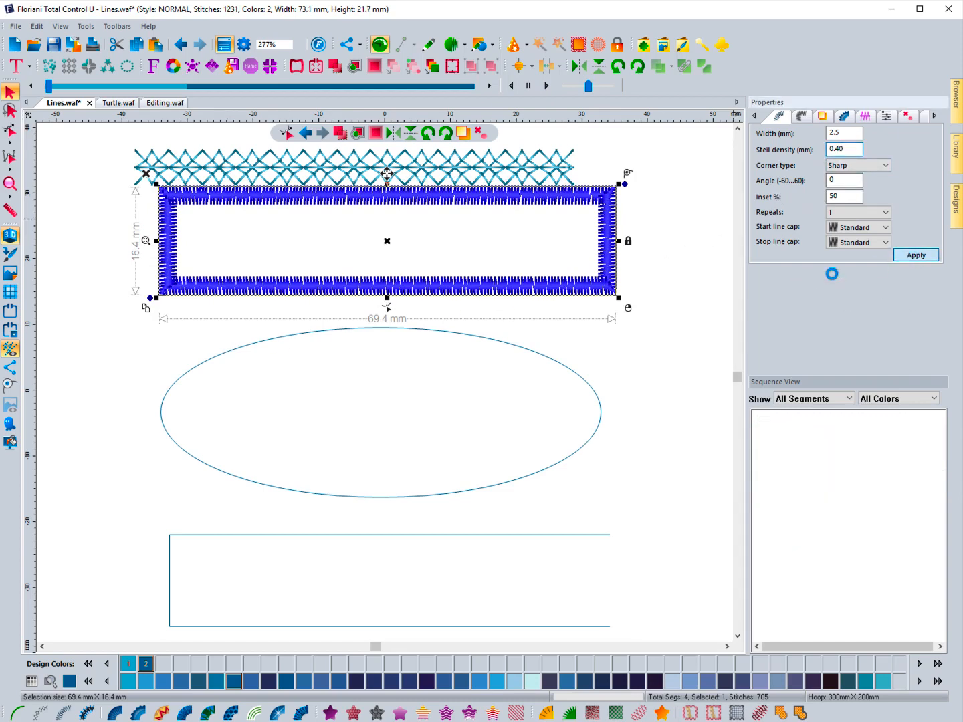
{"action": "left_click", "coordinate": [656, 287]}
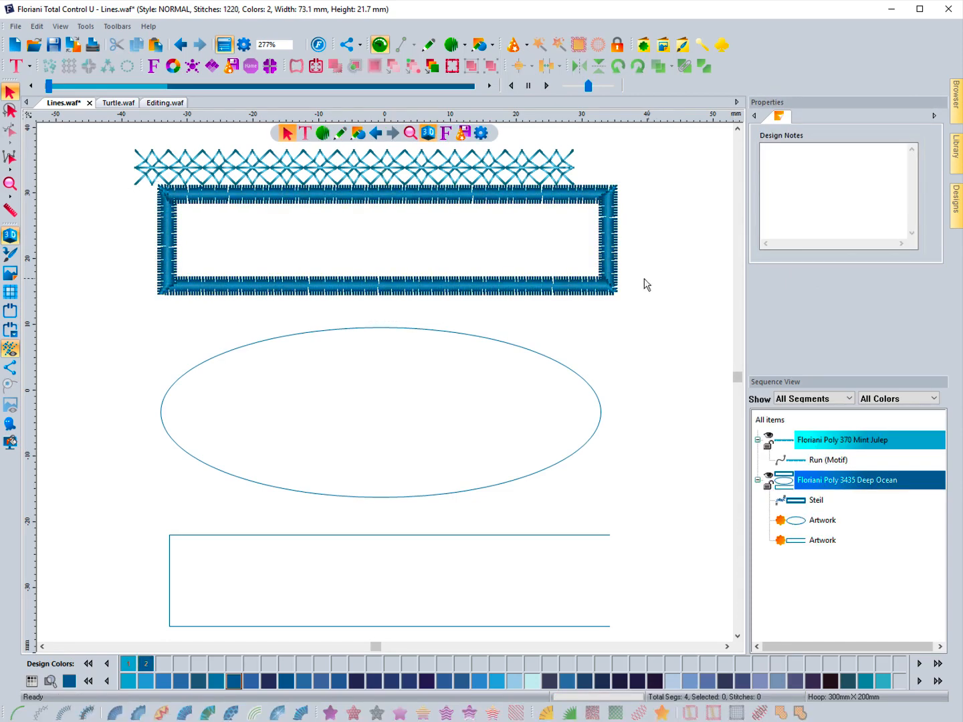
Move the Steil rectangle about 2 mm left and 1 mm down
{"action": "left_click", "coordinate": [618, 286]}
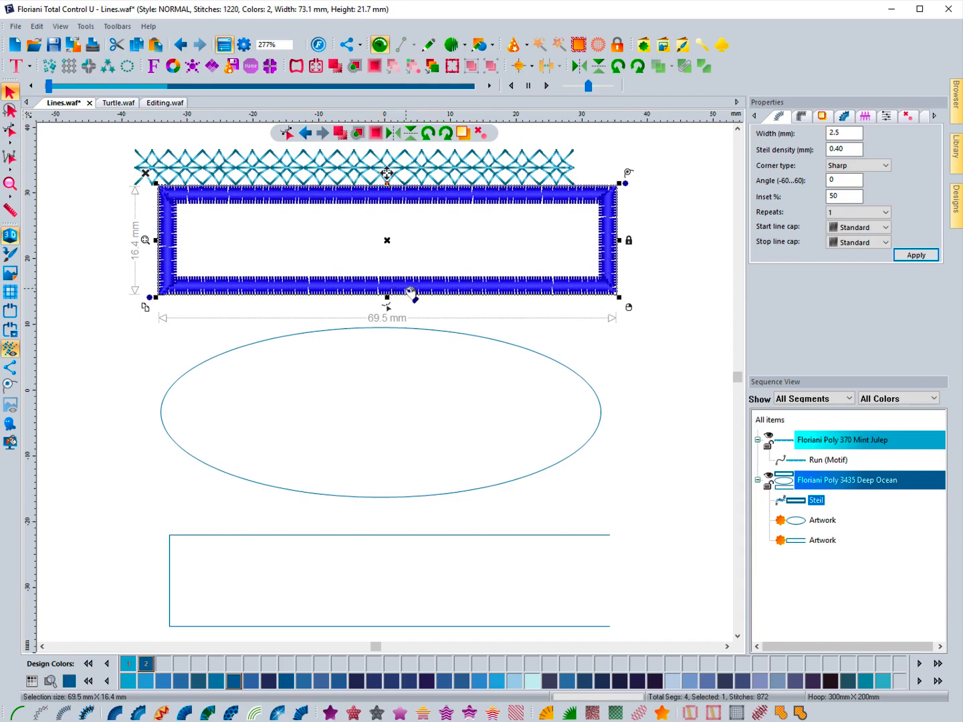
{"action": "left_click_drag", "start_coordinate": [409, 292], "coordinate": [407, 295]}
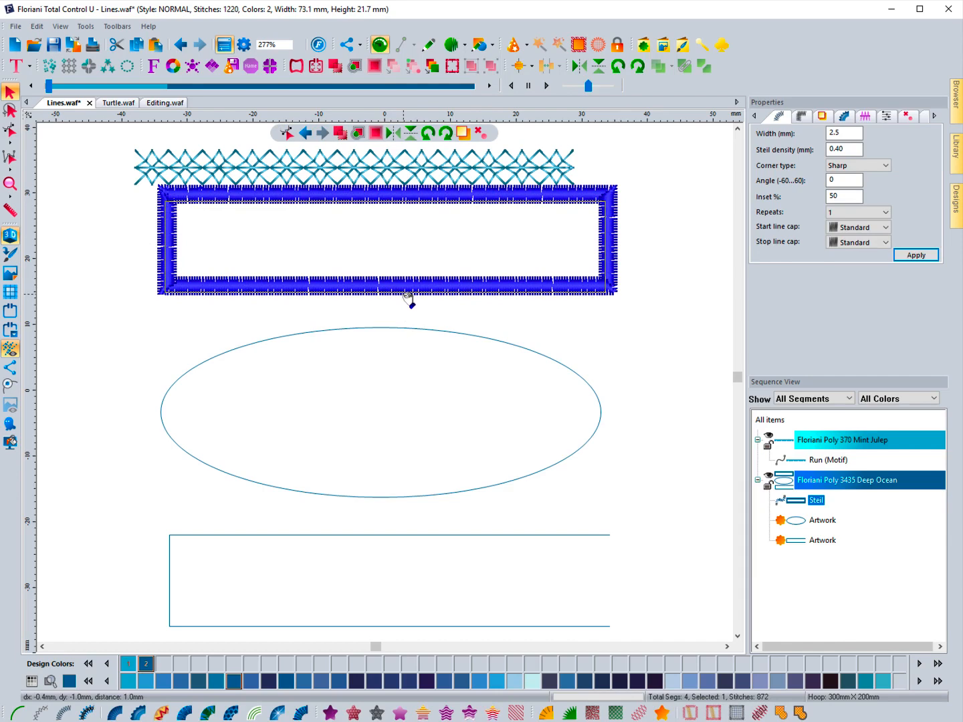
{"action": "left_click_drag", "start_coordinate": [407, 296], "coordinate": [398, 297]}
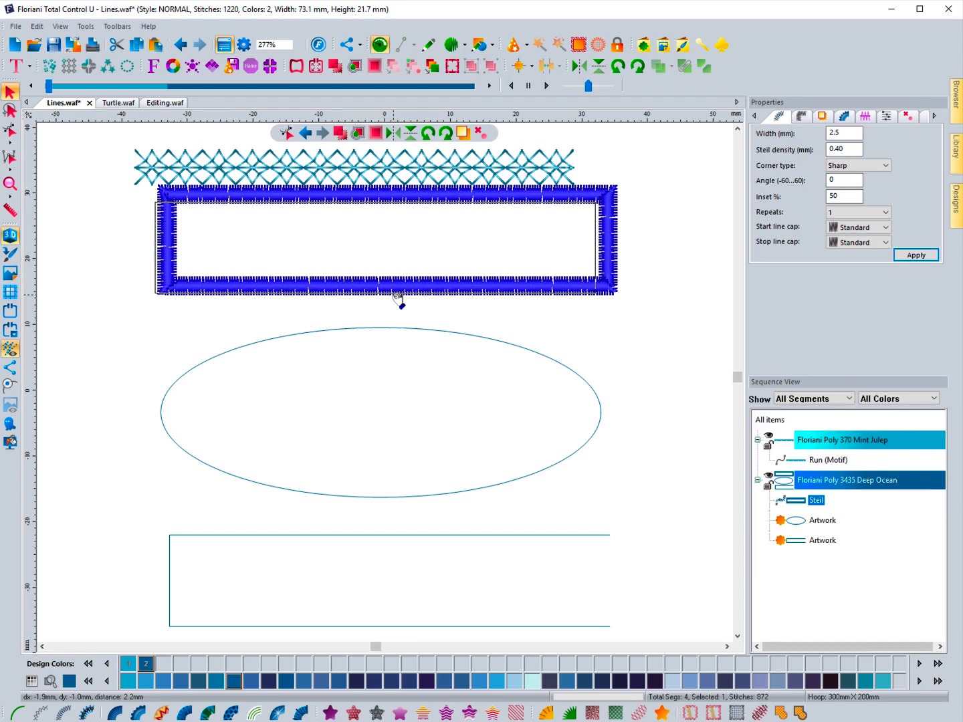
{"action": "mouse_move", "coordinate": [398, 297]}
{"action": "left_mouse_down"}
{"action": "mouse_move", "coordinate": [392, 293]}
{"action": "mouse_move", "coordinate": [398, 301]}
{"action": "left_mouse_up"}
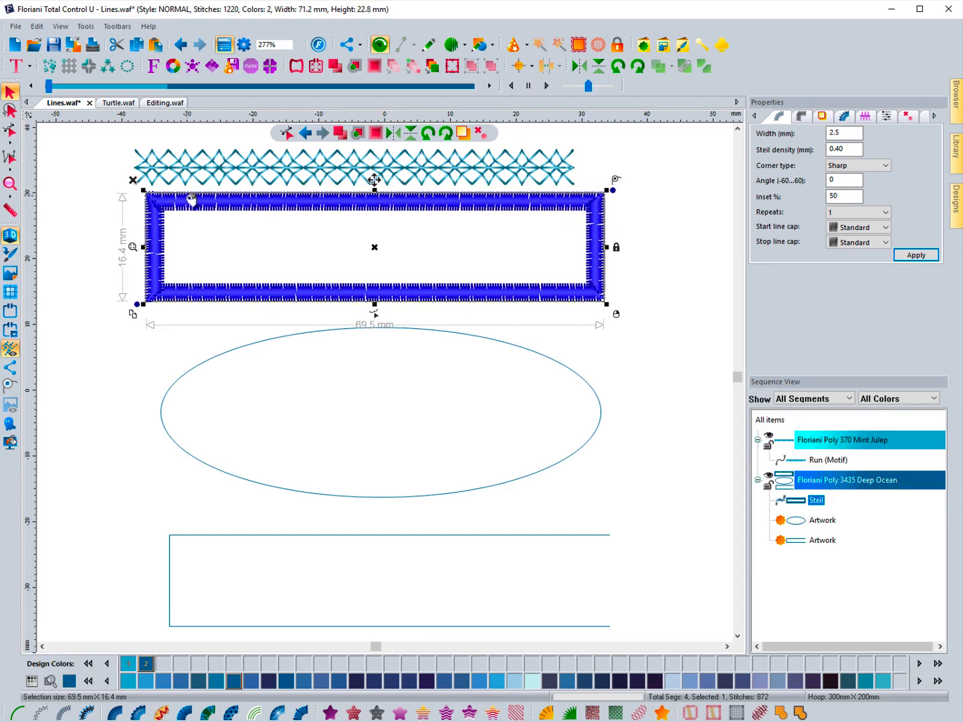
Convert the Steil rectangle to a fill stitch and nudge the filled shape slightly
{"action": "left_click", "coordinate": [330, 713]}
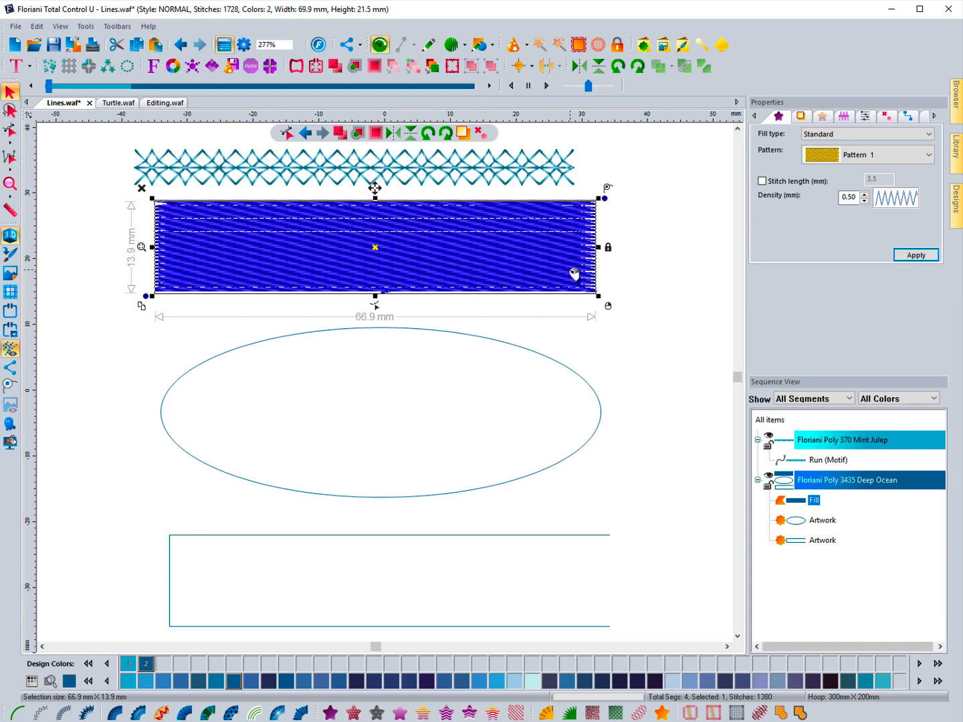
{"action": "left_click", "coordinate": [468, 266]}
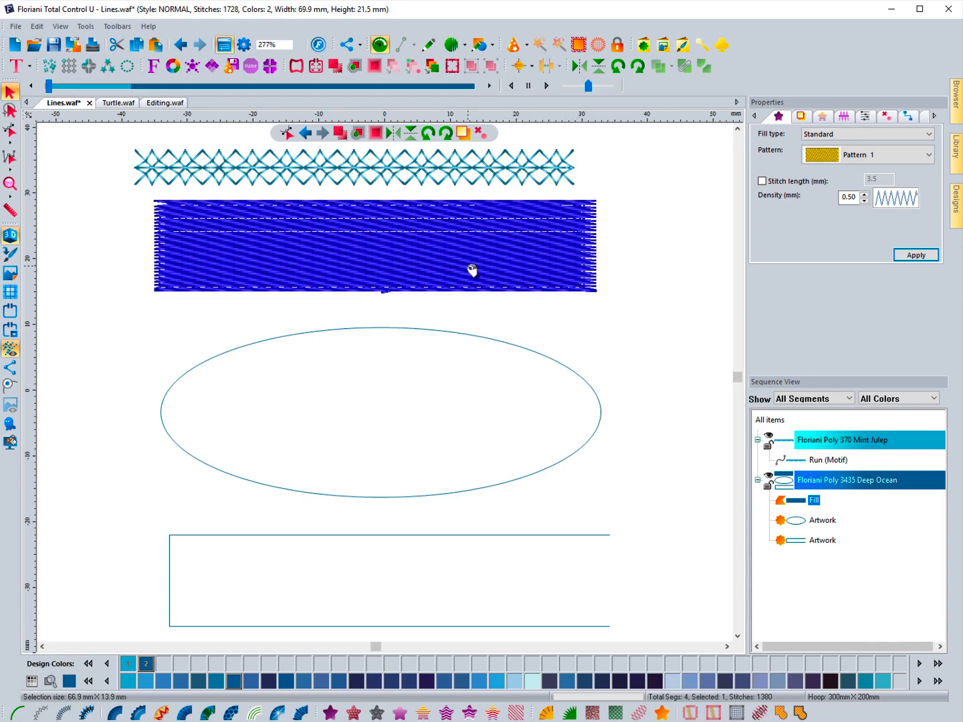
{"action": "mouse_move", "coordinate": [473, 270]}
{"action": "left_mouse_down"}
{"action": "mouse_move", "coordinate": [450, 295]}
{"action": "mouse_move", "coordinate": [395, 292]}
{"action": "mouse_move", "coordinate": [407, 268]}
{"action": "mouse_move", "coordinate": [481, 270]}
{"action": "mouse_move", "coordinate": [471, 270]}
{"action": "left_mouse_up"}
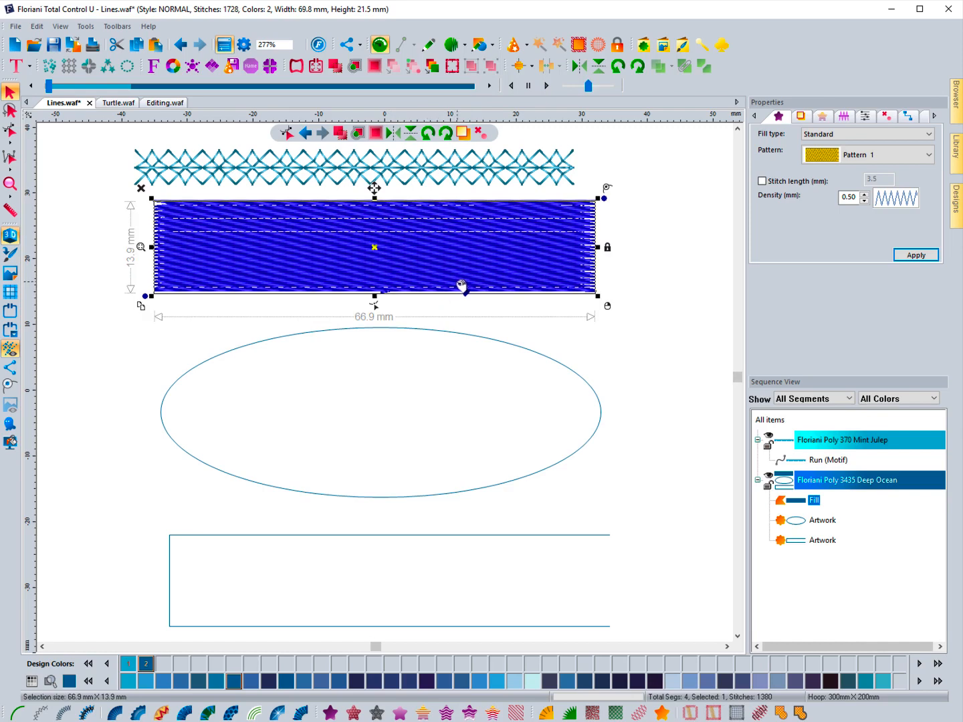
{"action": "left_click", "coordinate": [493, 307]}
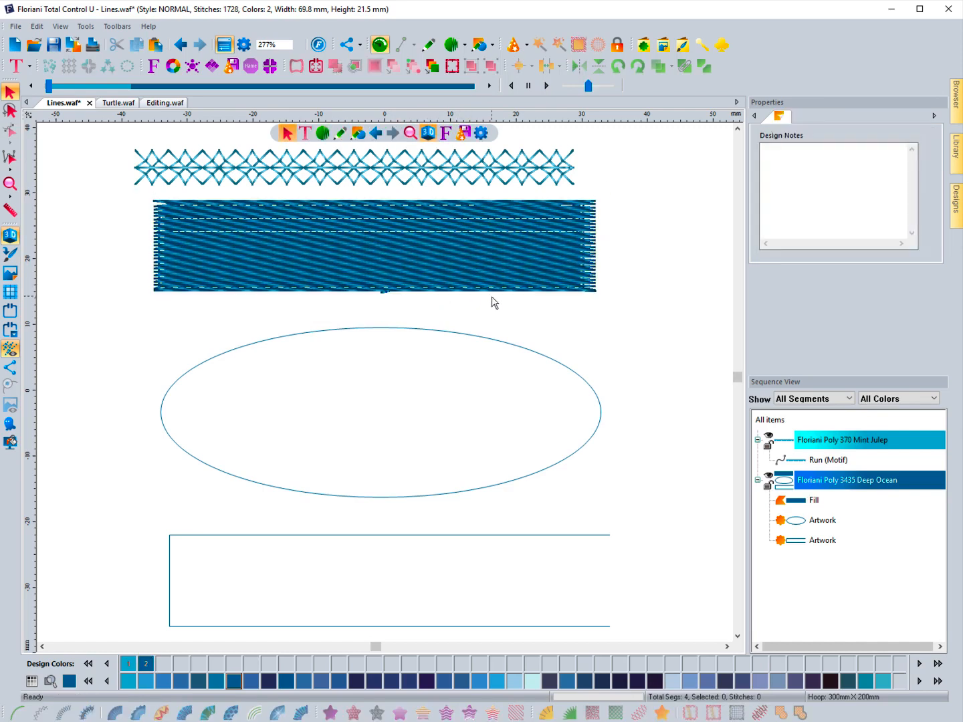
Examine the underlay settings of the filled rectangle
{"action": "left_click", "coordinate": [494, 295]}
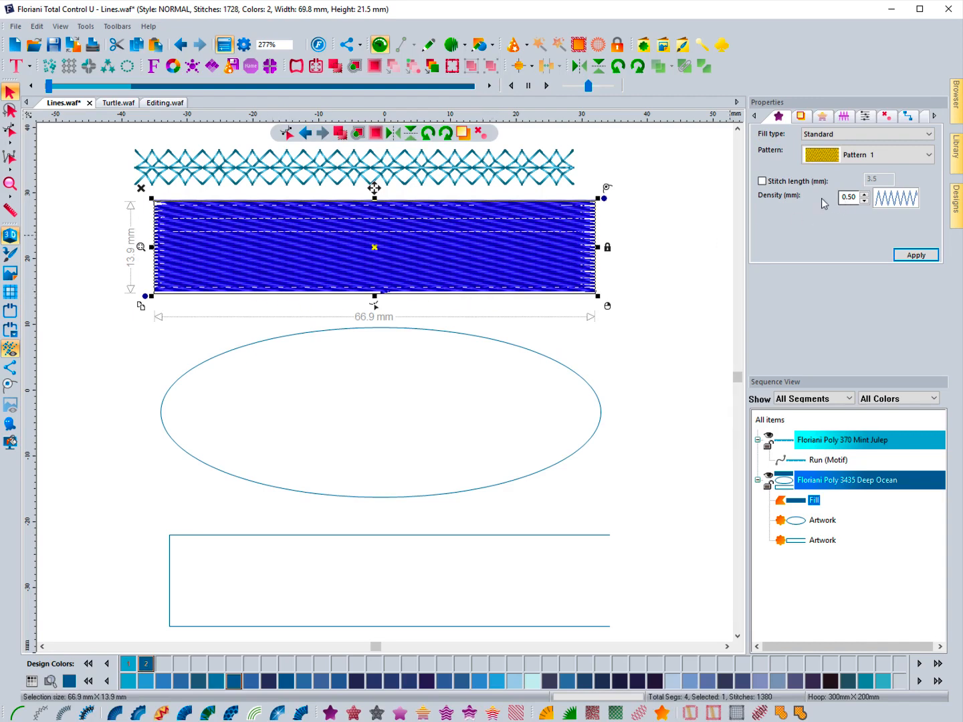
{"action": "left_click", "coordinate": [798, 118]}
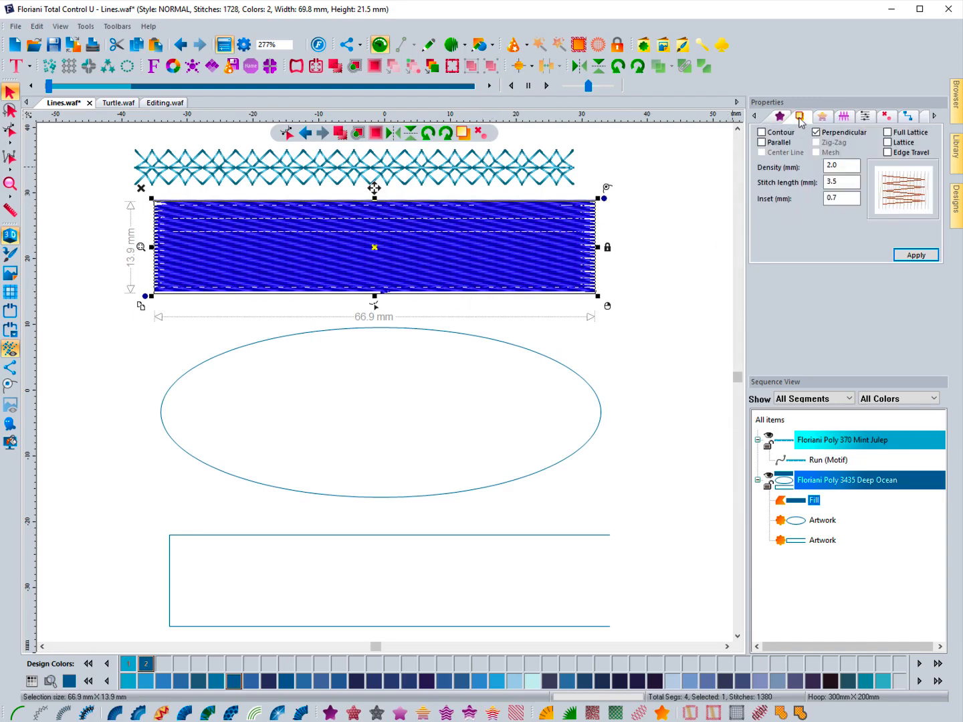
{"action": "left_click", "coordinate": [666, 210]}
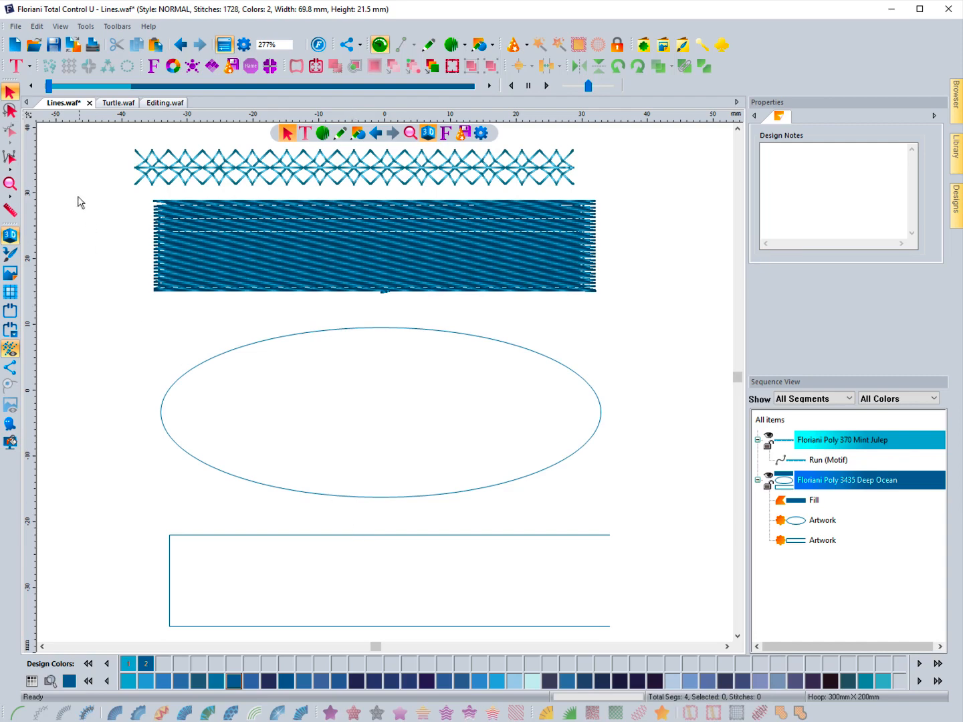
Create a new design and place individual stitches in its upper area, forming a zigzag about 15 mm wide and 7 mm high
{"action": "left_click", "coordinate": [15, 45]}
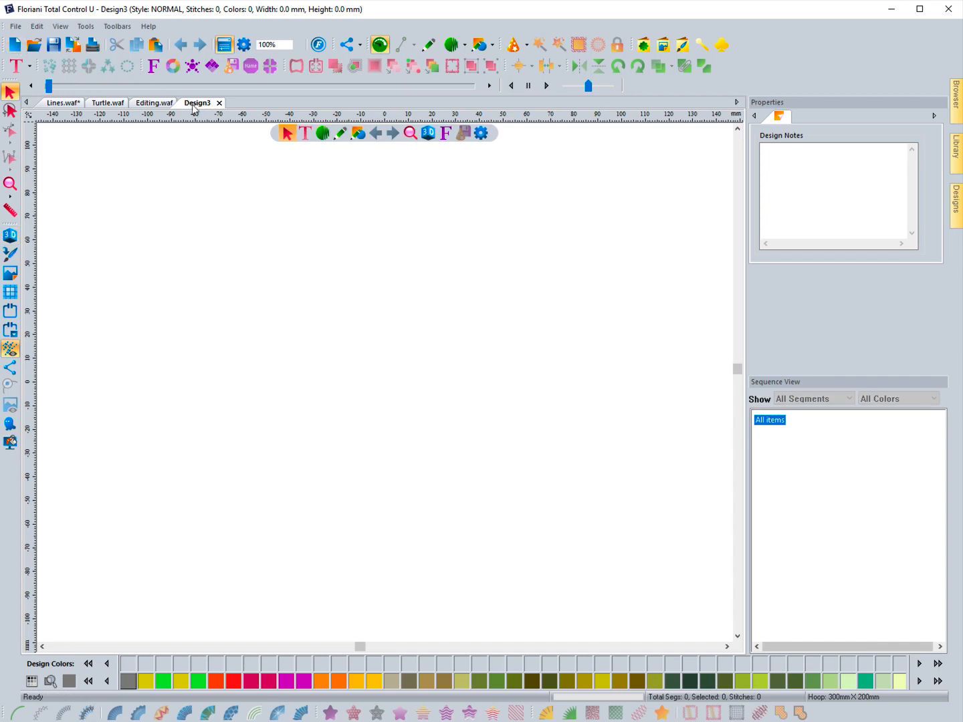
{"action": "left_click", "coordinate": [322, 135]}
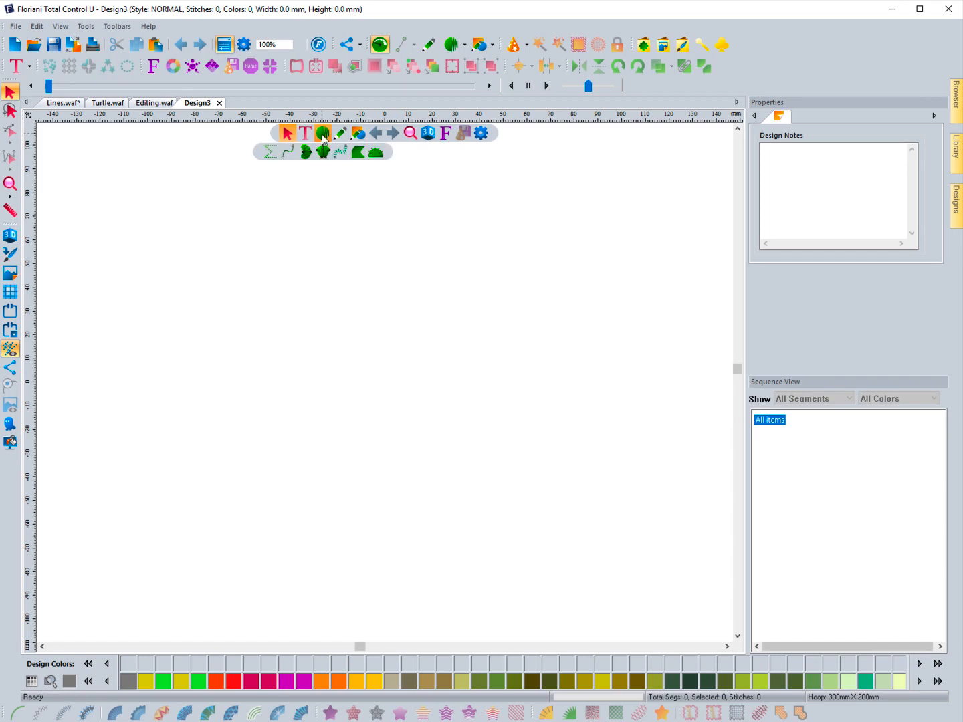
{"action": "left_click", "coordinate": [268, 156]}
{"action": "left_click", "coordinate": [271, 155]}
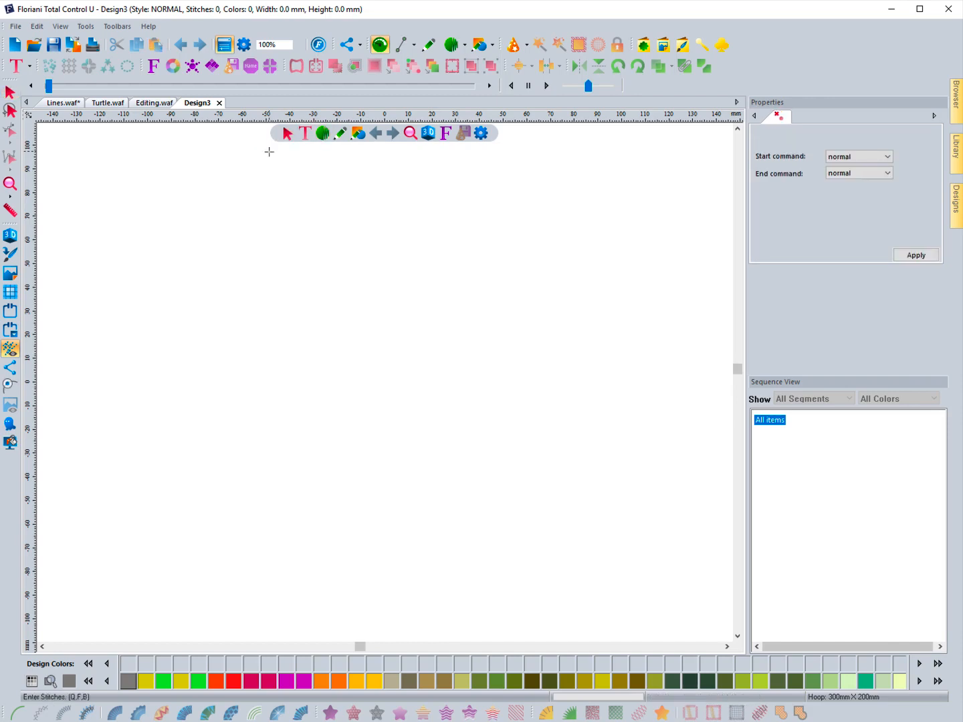
{"action": "left_click", "coordinate": [258, 187]}
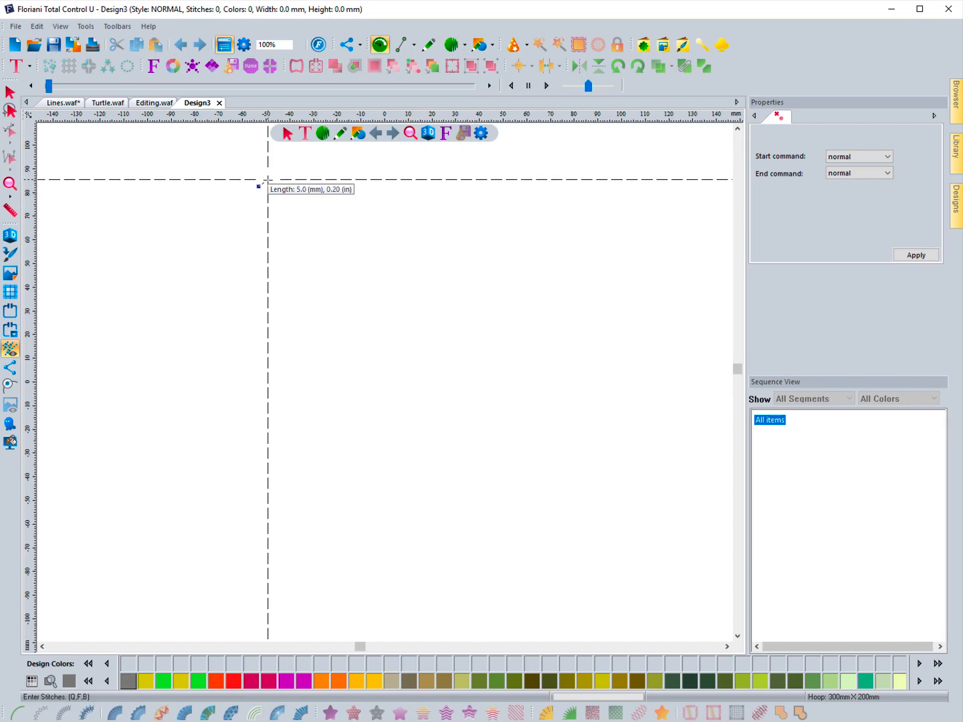
{"action": "left_click", "coordinate": [269, 179]}
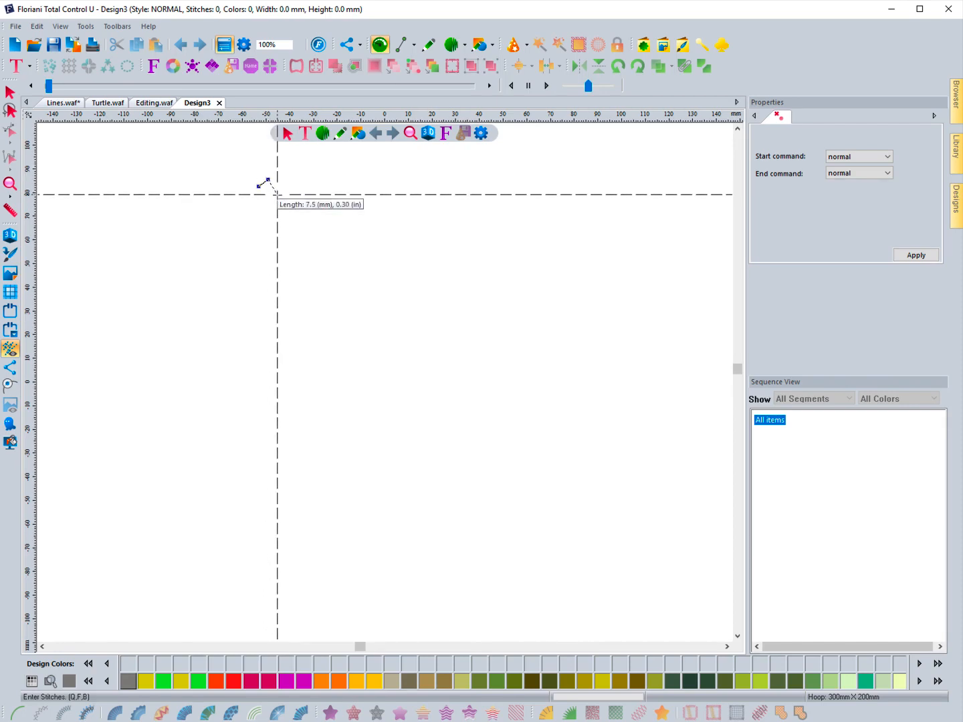
{"action": "left_click", "coordinate": [279, 195]}
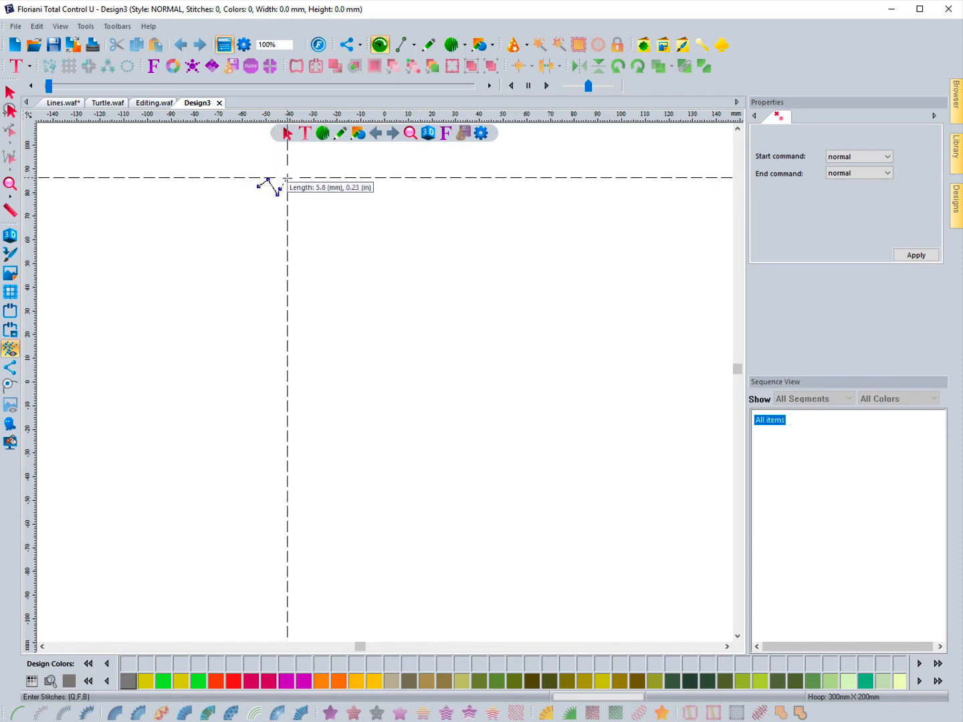
{"action": "left_click", "coordinate": [288, 178]}
{"action": "left_click", "coordinate": [295, 188]}
{"action": "right_click", "coordinate": [297, 193]}
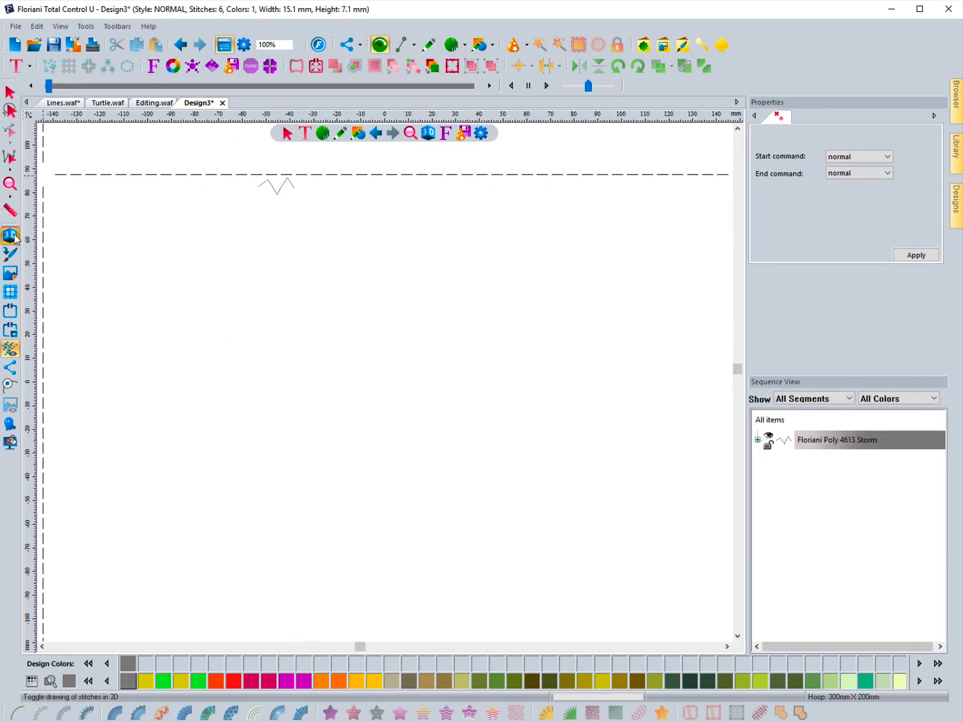
Recolor the small zigzag of stitches to Floriani Poly 14 Midori Green
{"action": "left_click", "coordinate": [10, 92]}
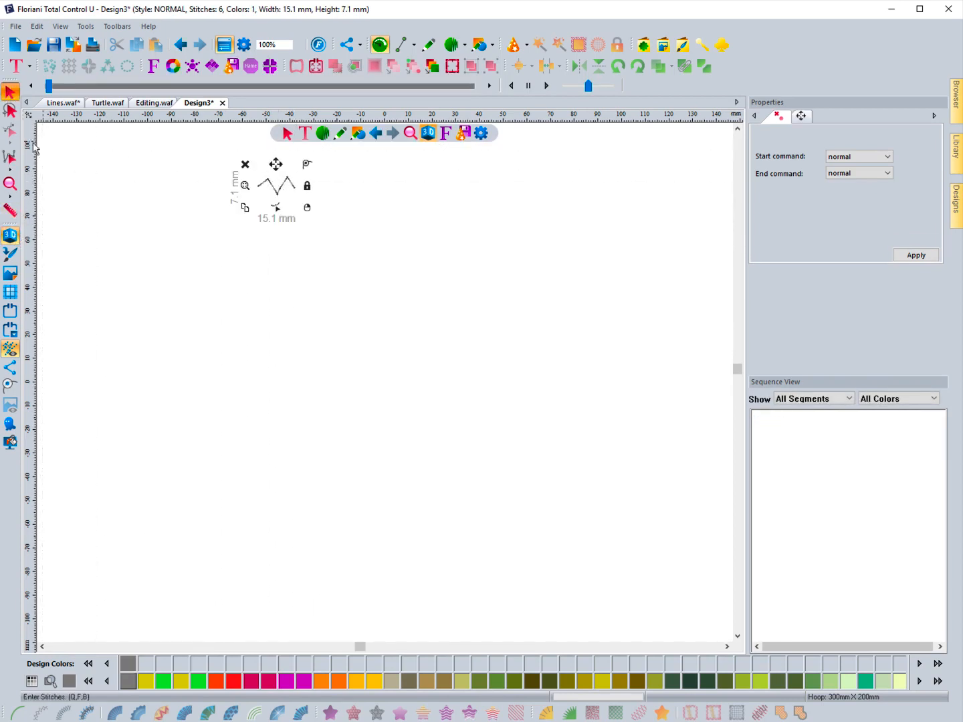
{"action": "key", "text": "ctrl+a"}
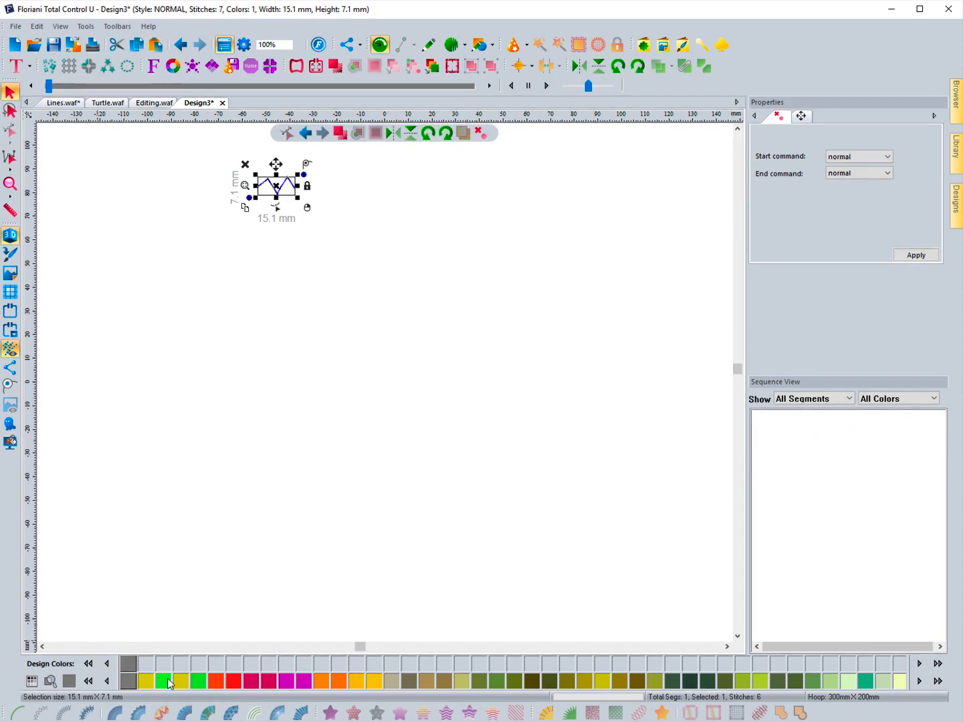
{"action": "left_click", "coordinate": [168, 682]}
{"action": "left_click", "coordinate": [293, 228]}
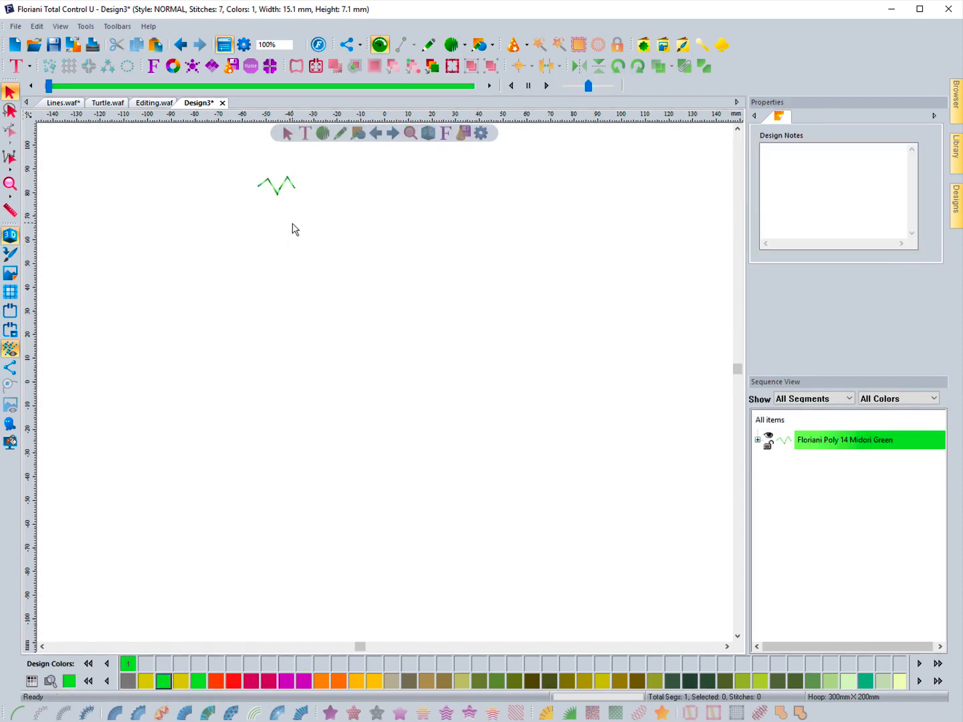
Examine the small zigzag's command and size properties and its object type in the stitching sequence
{"action": "left_click", "coordinate": [295, 187]}
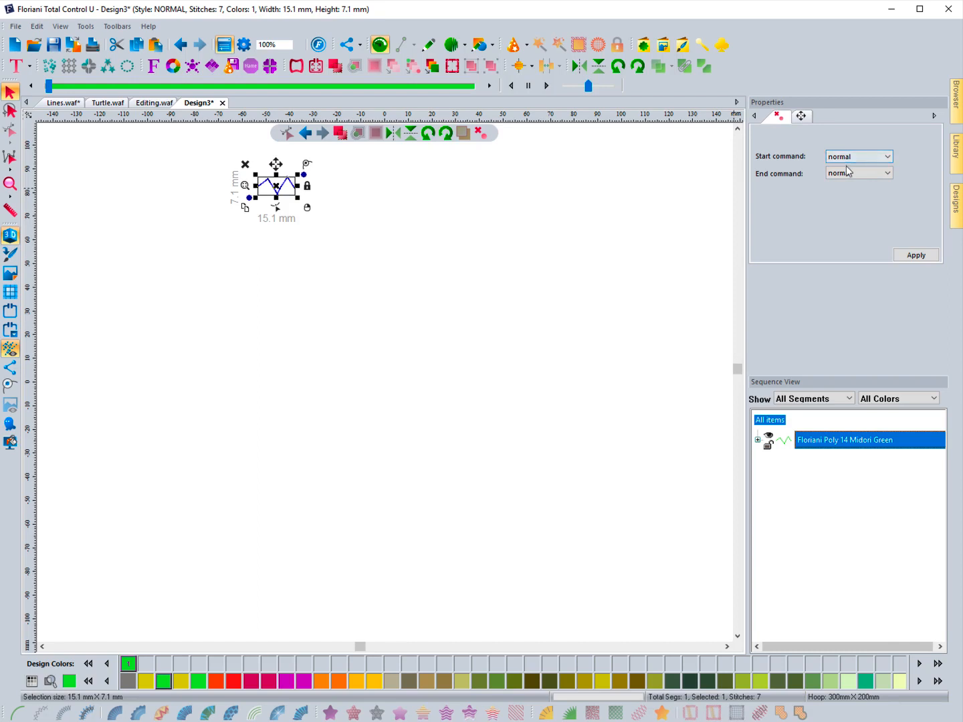
{"action": "left_click", "coordinate": [800, 117]}
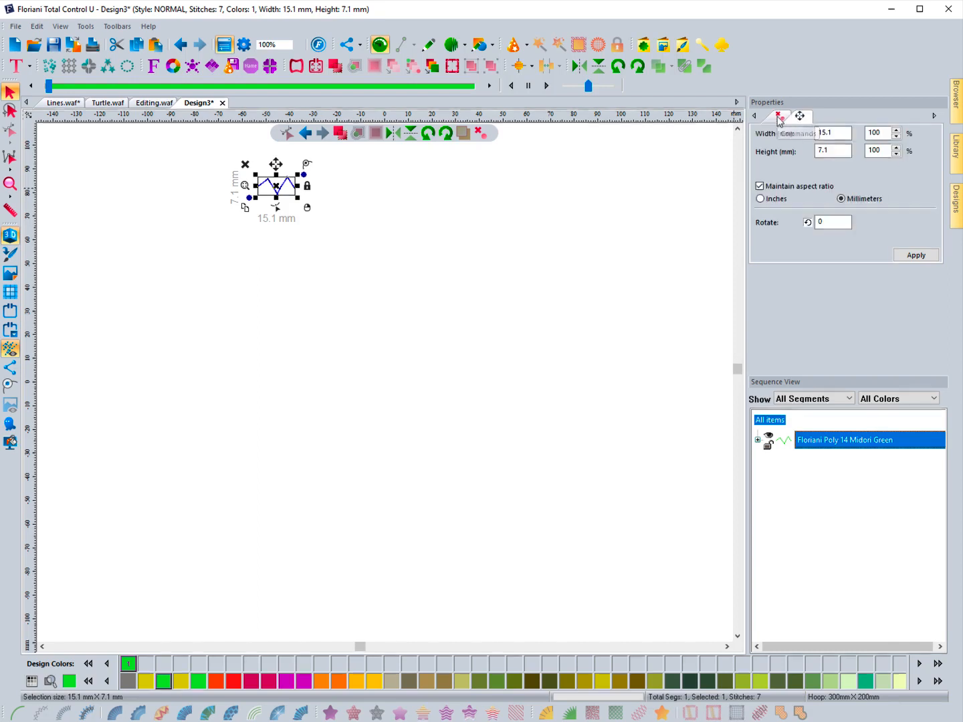
{"action": "left_click", "coordinate": [779, 117]}
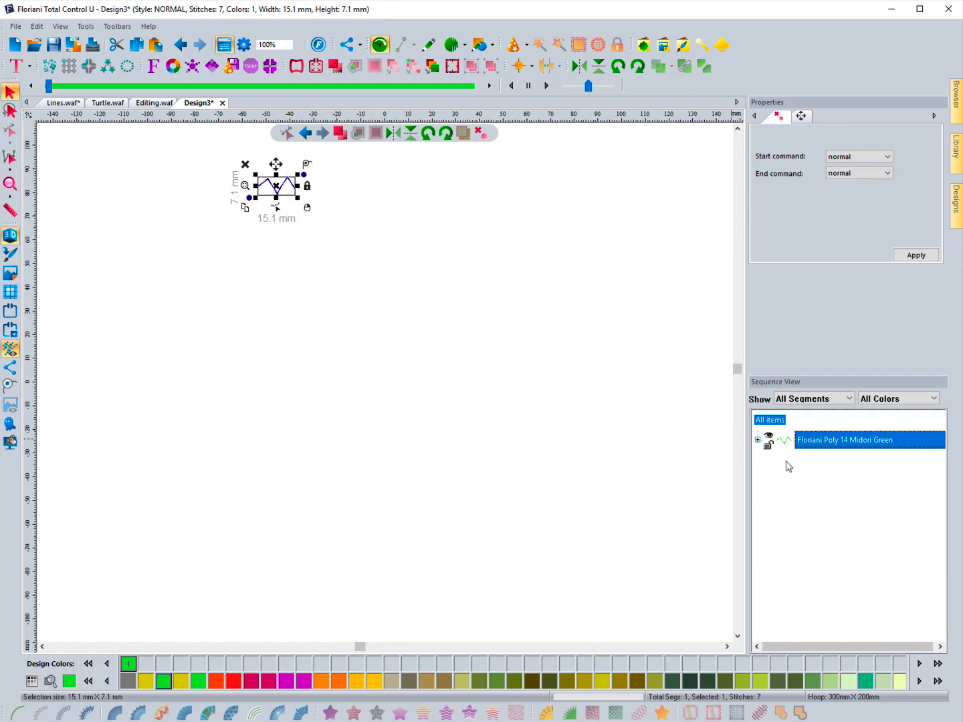
{"action": "left_click", "coordinate": [758, 440]}
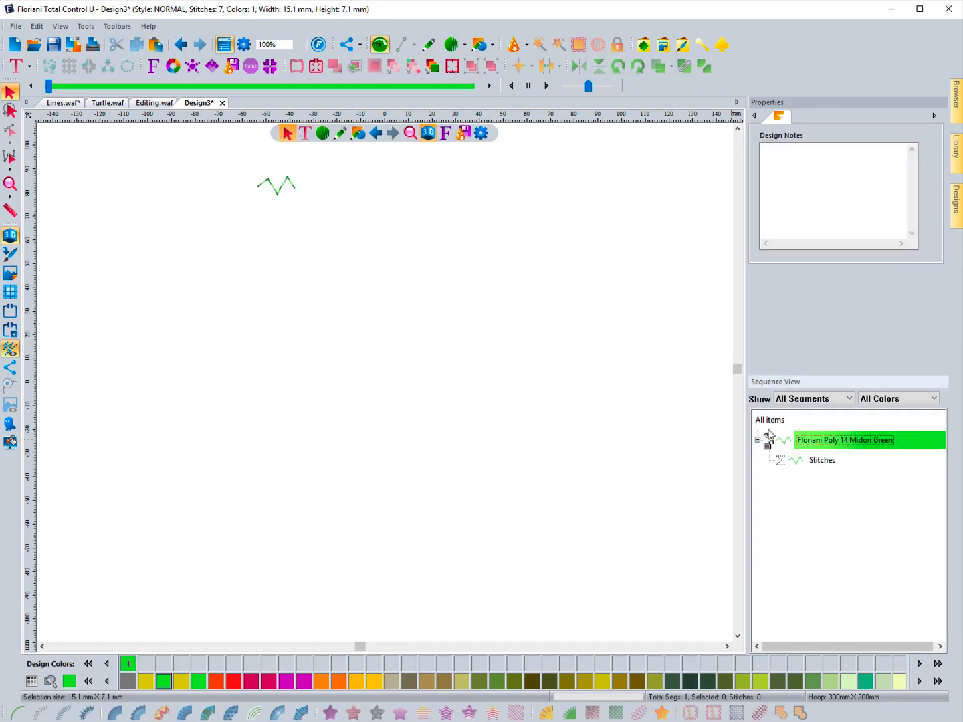
{"action": "left_click", "coordinate": [797, 466]}
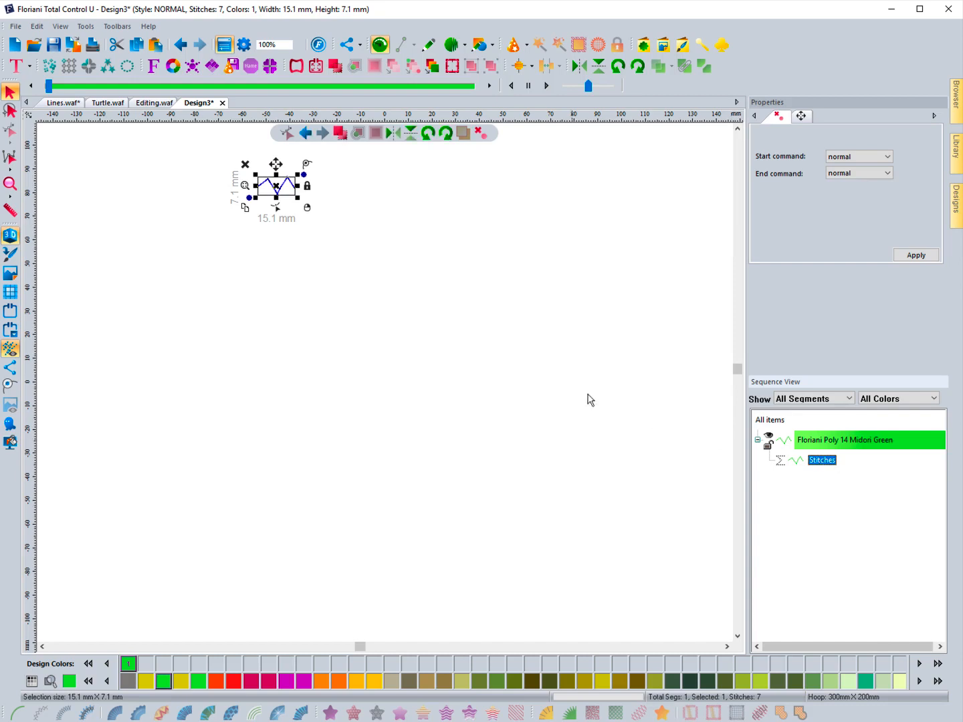
{"action": "left_click", "coordinate": [482, 364]}
{"action": "left_click", "coordinate": [280, 197]}
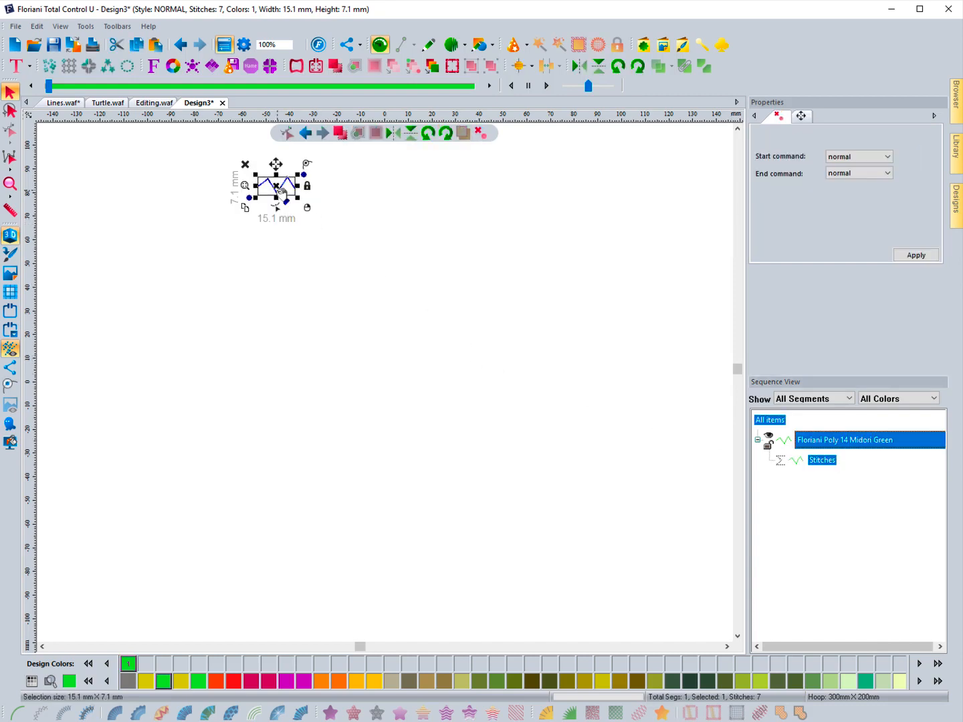
{"action": "left_click", "coordinate": [329, 224]}
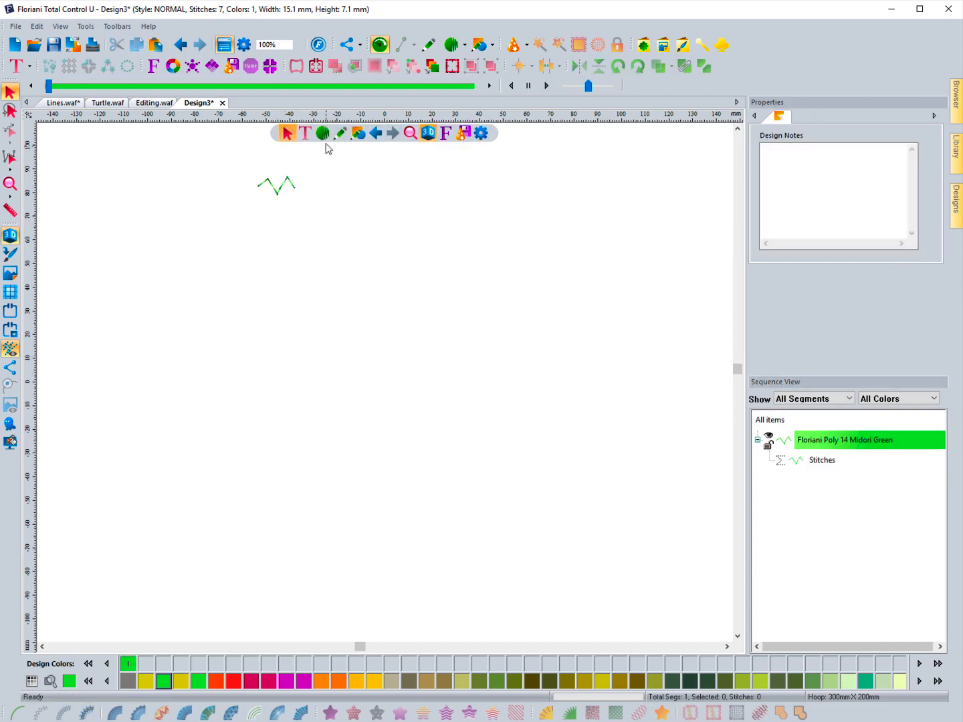
Digitize a single-run zigzag with seven points below the small one, about 151 mm wide and 21 mm high
{"action": "mouse_move", "coordinate": [323, 135]}
{"action": "left_click", "coordinate": [289, 153]}
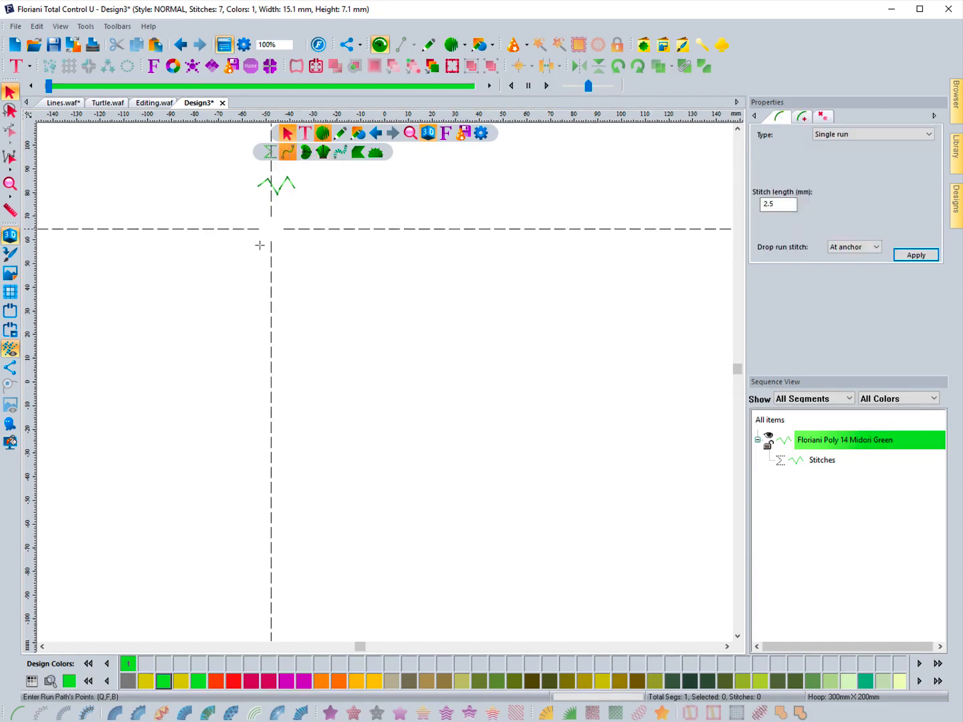
{"action": "left_click", "coordinate": [158, 292]}
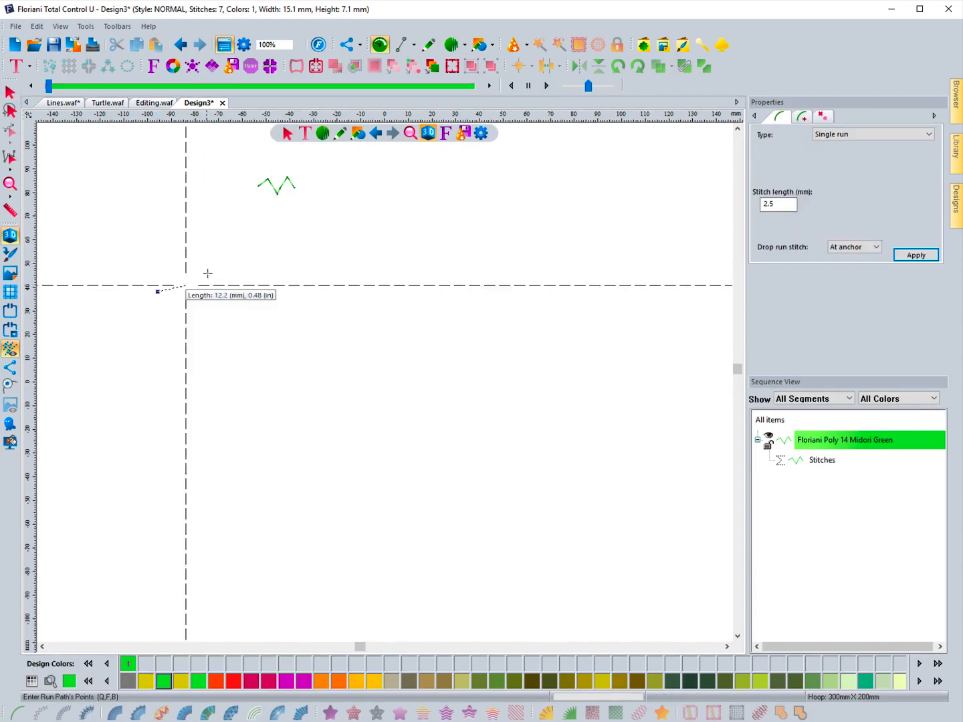
{"action": "left_click", "coordinate": [240, 259]}
{"action": "left_click", "coordinate": [280, 293]}
{"action": "left_click", "coordinate": [343, 256]}
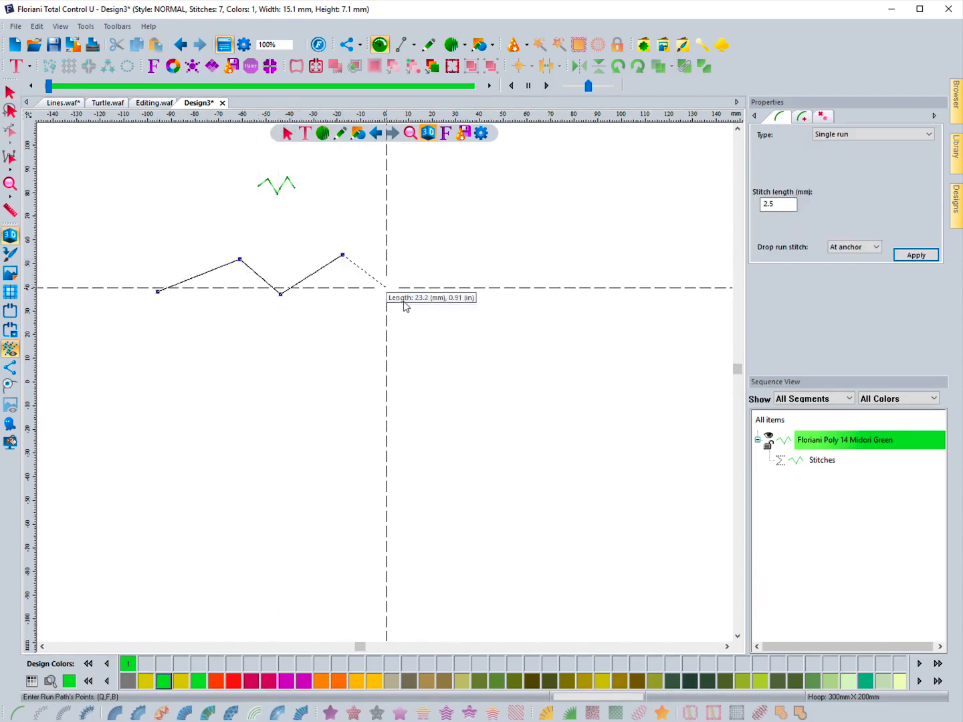
{"action": "left_click", "coordinate": [401, 304]}
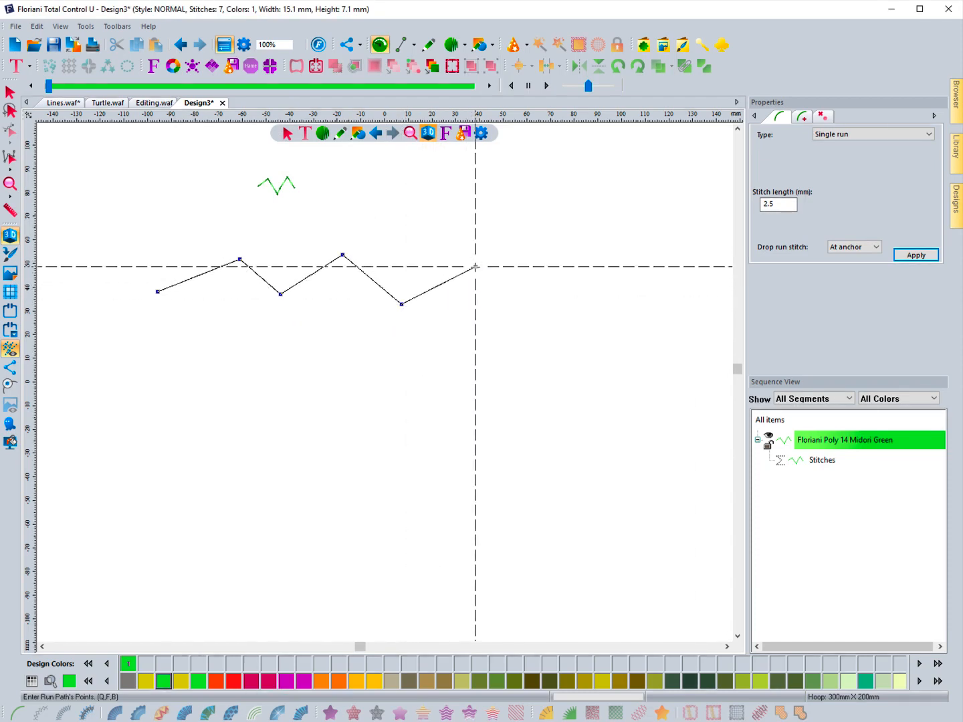
{"action": "left_click", "coordinate": [475, 268]}
{"action": "left_click", "coordinate": [515, 300]}
{"action": "key", "text": "Return"}
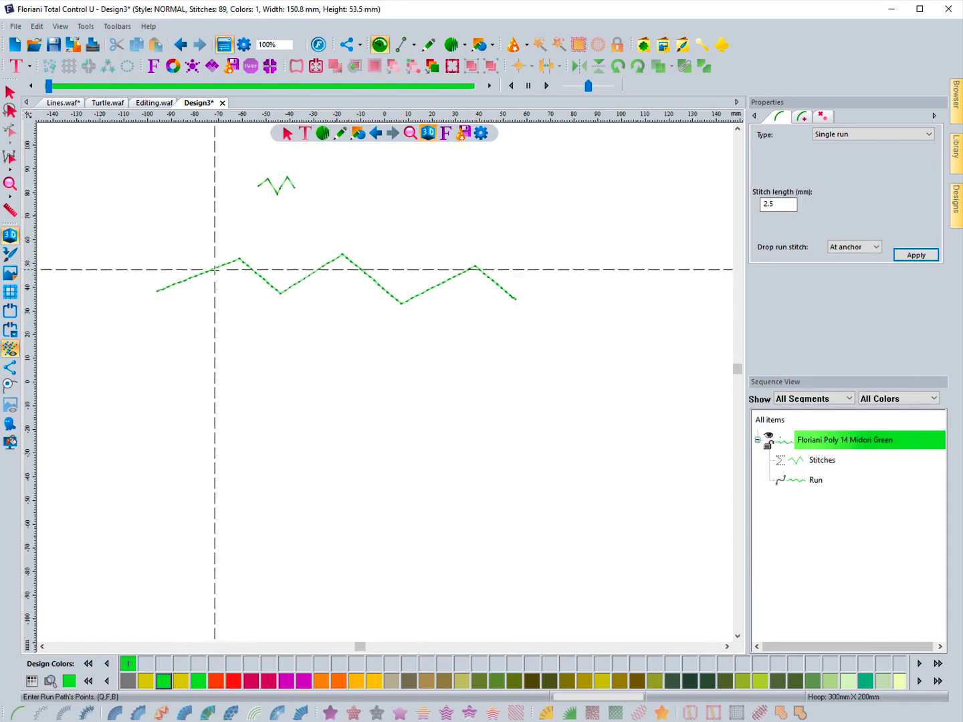
Set the large run zigzag's stitch length to 5 mm and apply it
{"action": "left_click", "coordinate": [9, 92]}
{"action": "left_click", "coordinate": [201, 275]}
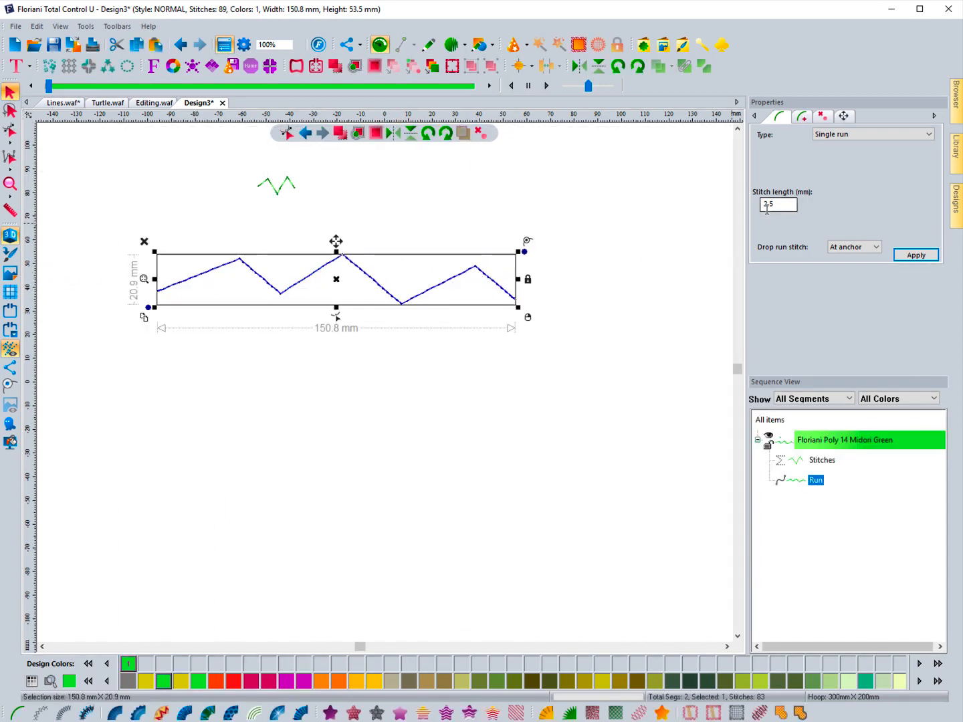
{"action": "left_click_drag", "start_coordinate": [780, 206], "coordinate": [742, 205]}
{"action": "type", "text": "5"}
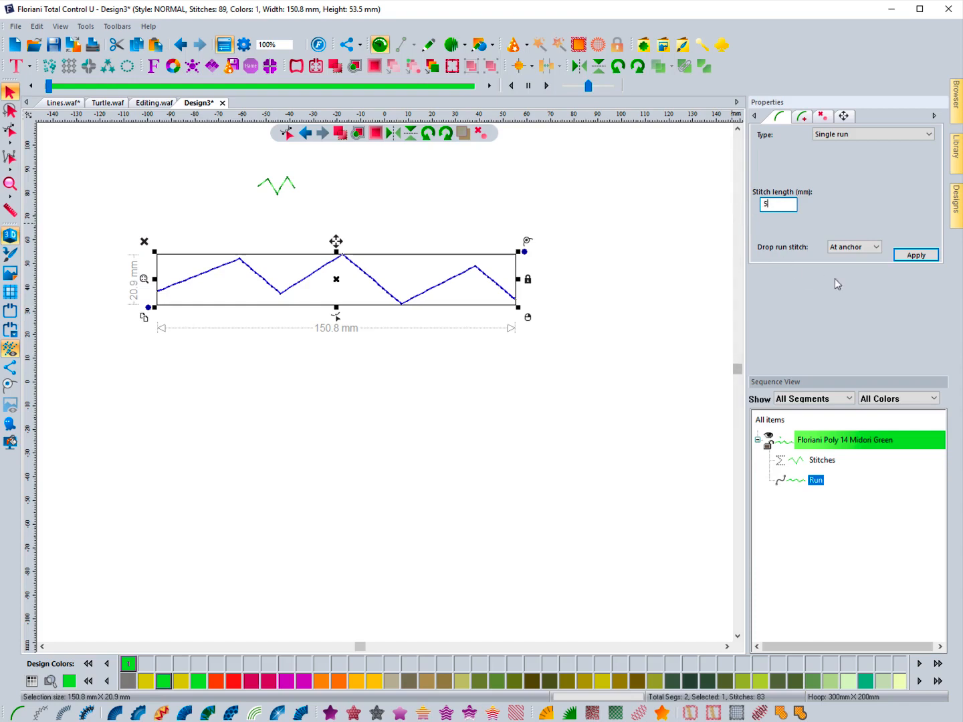
{"action": "left_click", "coordinate": [915, 255]}
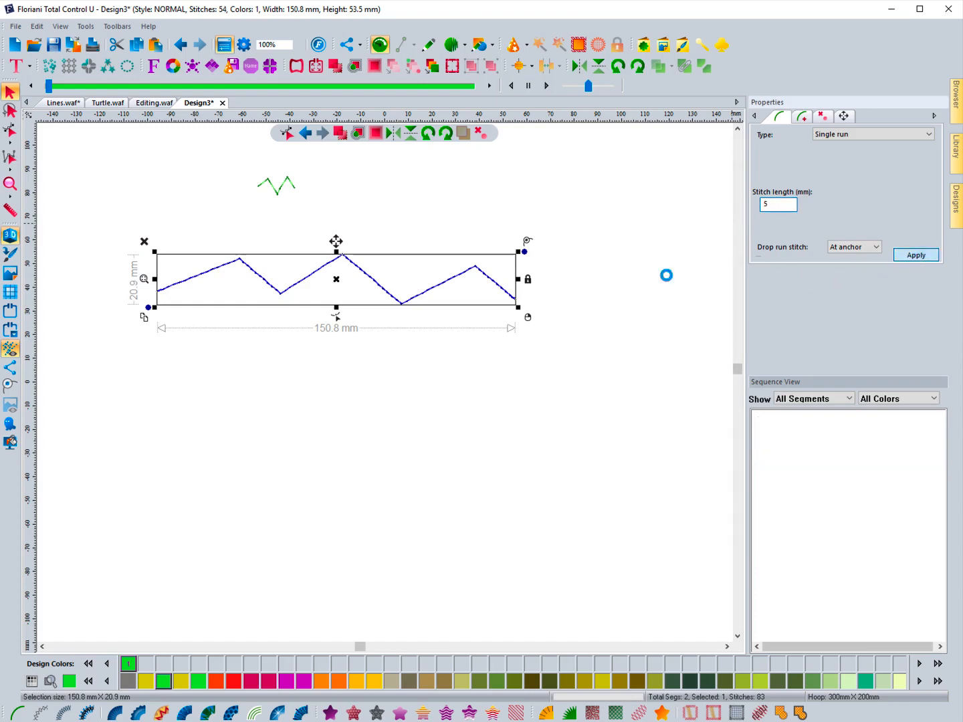
{"action": "left_click", "coordinate": [257, 345]}
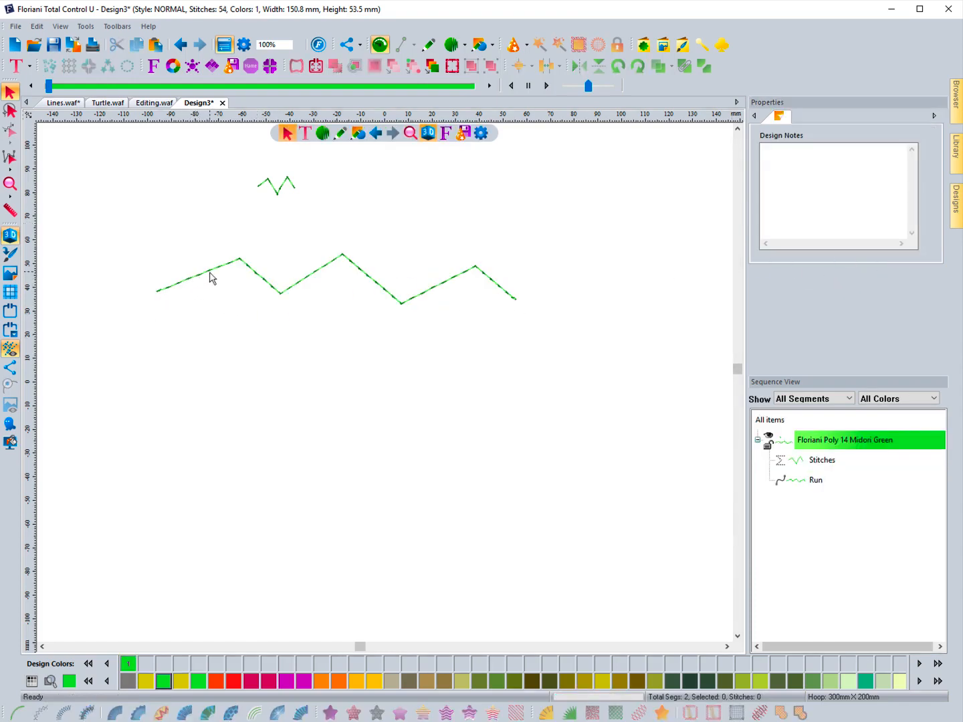
Set the large run zigzag's stitch length to 2 mm and apply it
{"action": "left_click", "coordinate": [307, 285]}
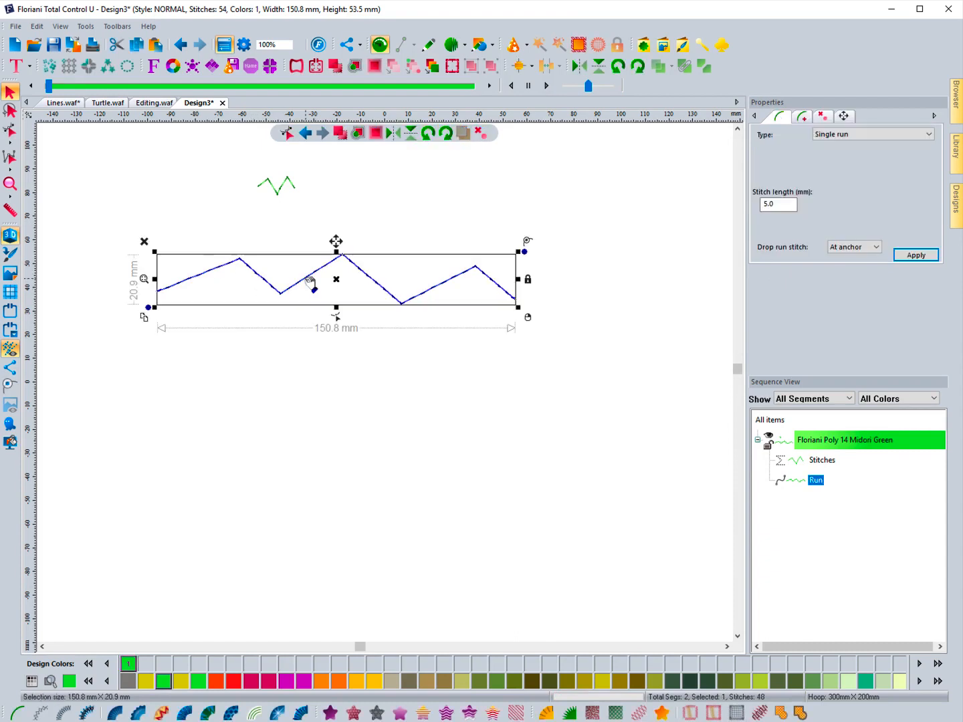
{"action": "double_click", "coordinate": [755, 205]}
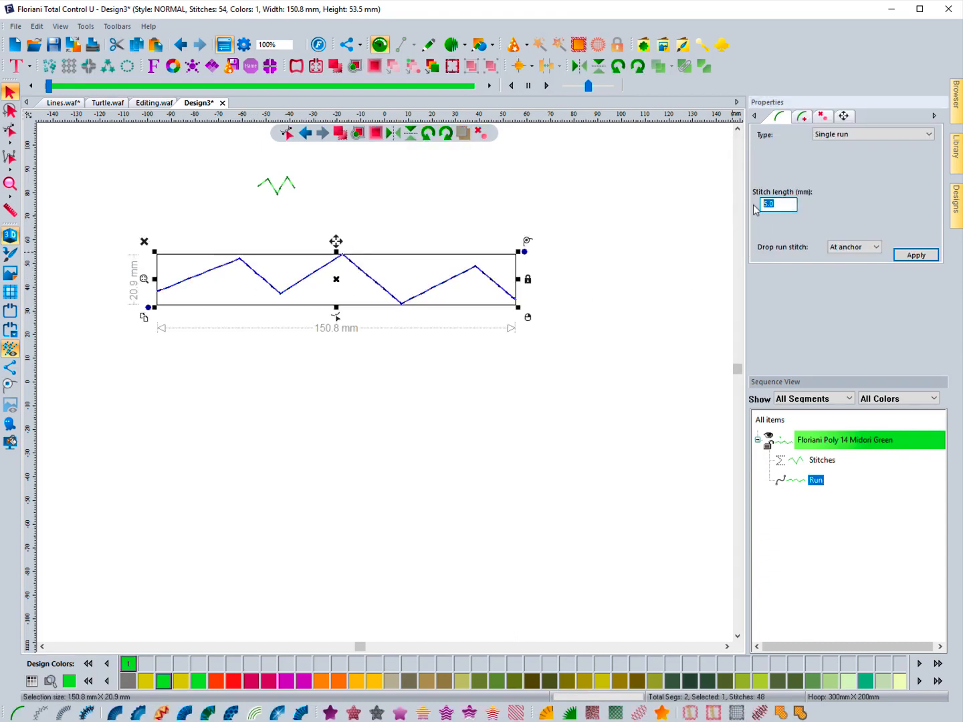
{"action": "type", "text": "2"}
{"action": "left_click", "coordinate": [913, 256]}
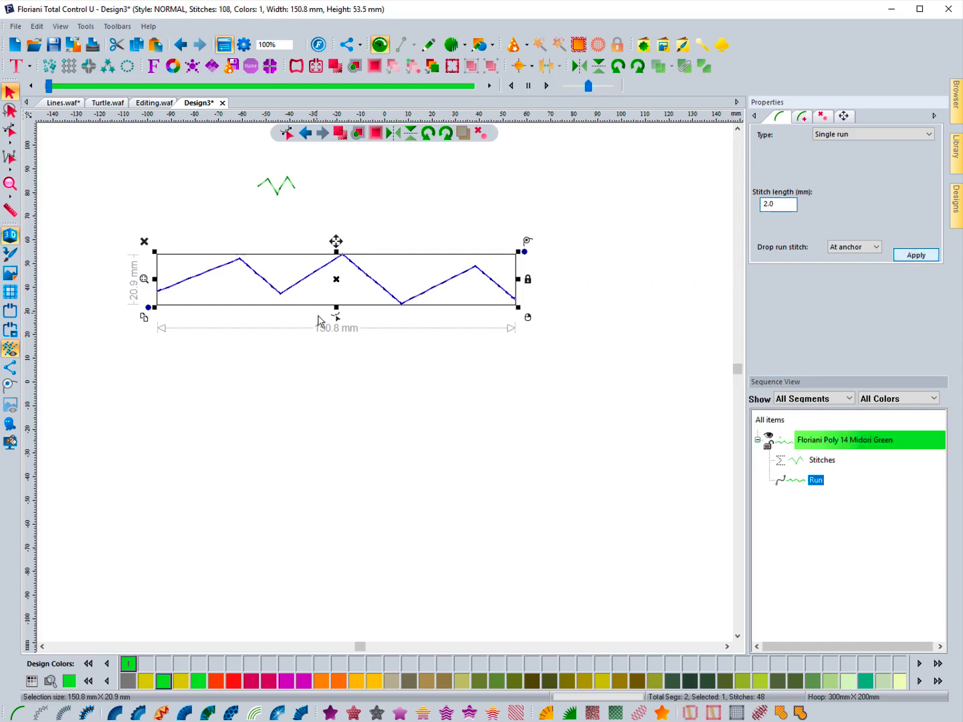
{"action": "left_click", "coordinate": [228, 348]}
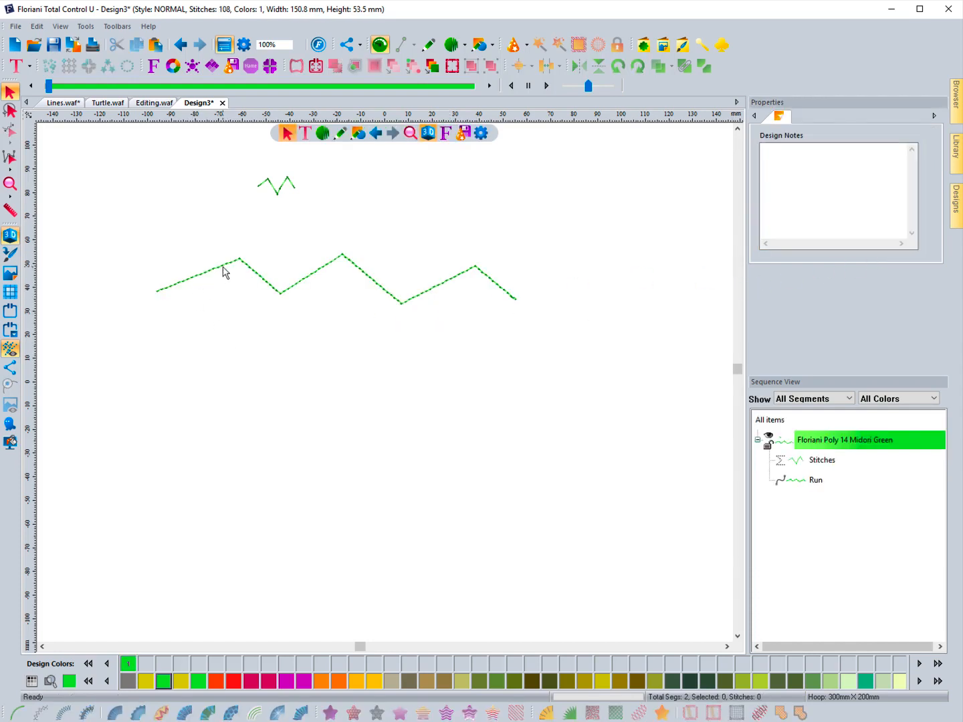
Move the large run zigzag about 9 mm up and 3 mm left, and convert it to a Steil stitch
{"action": "left_click", "coordinate": [302, 283]}
{"action": "mouse_move", "coordinate": [305, 286]}
{"action": "left_mouse_down"}
{"action": "mouse_move", "coordinate": [289, 334]}
{"action": "mouse_move", "coordinate": [298, 266]}
{"action": "left_mouse_up"}
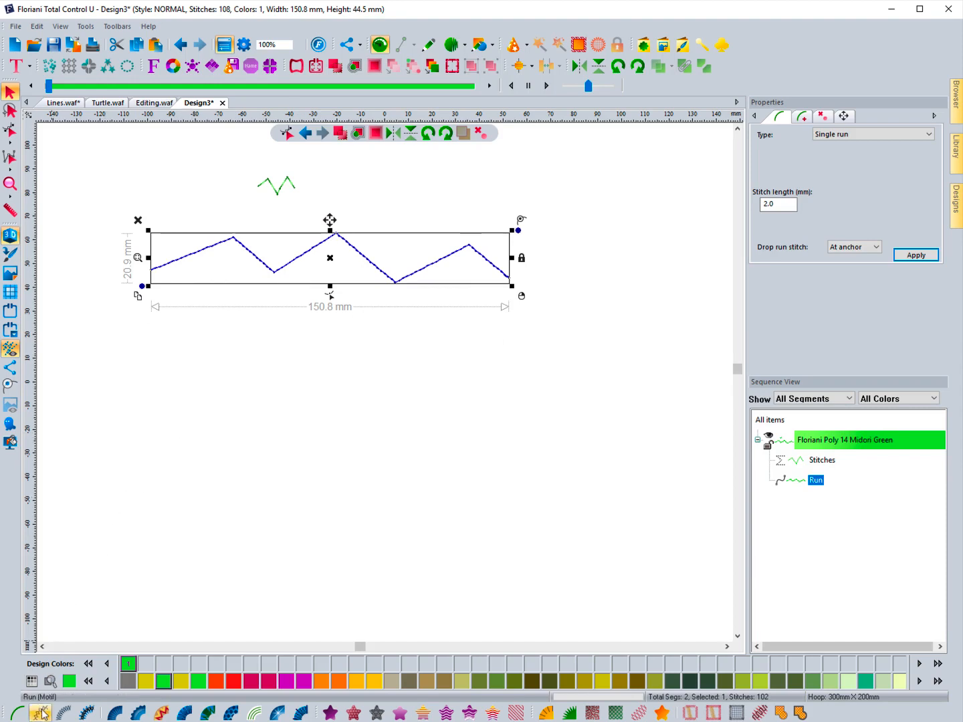
{"action": "left_click", "coordinate": [64, 714]}
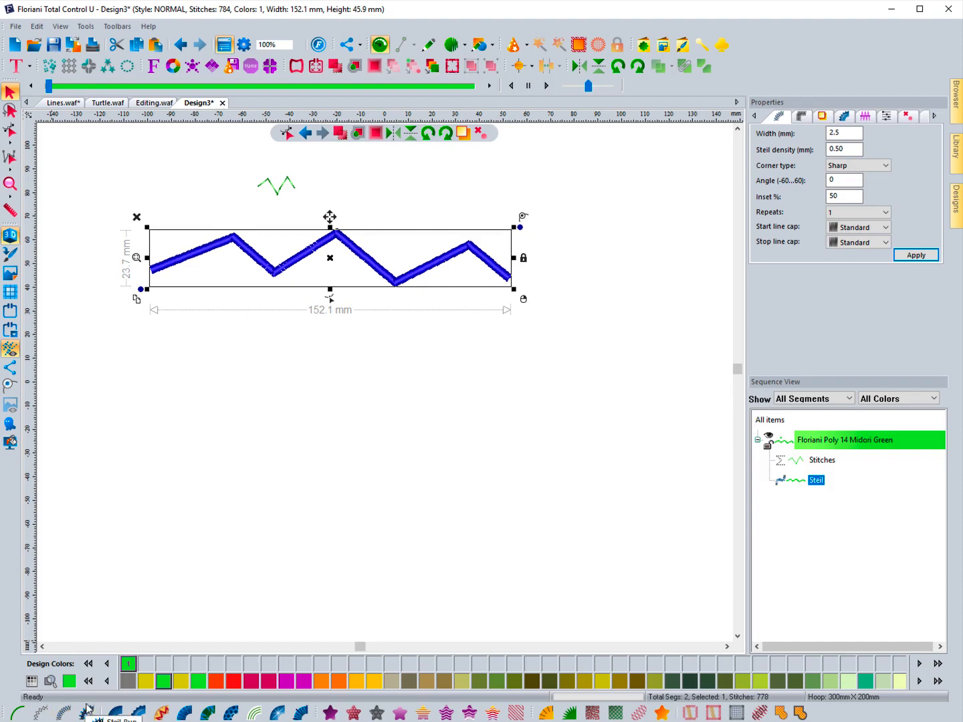
Move the Steil zigzag about 13.5 mm up and 3.5 mm left, close to the small zigzag
{"action": "left_click", "coordinate": [262, 442]}
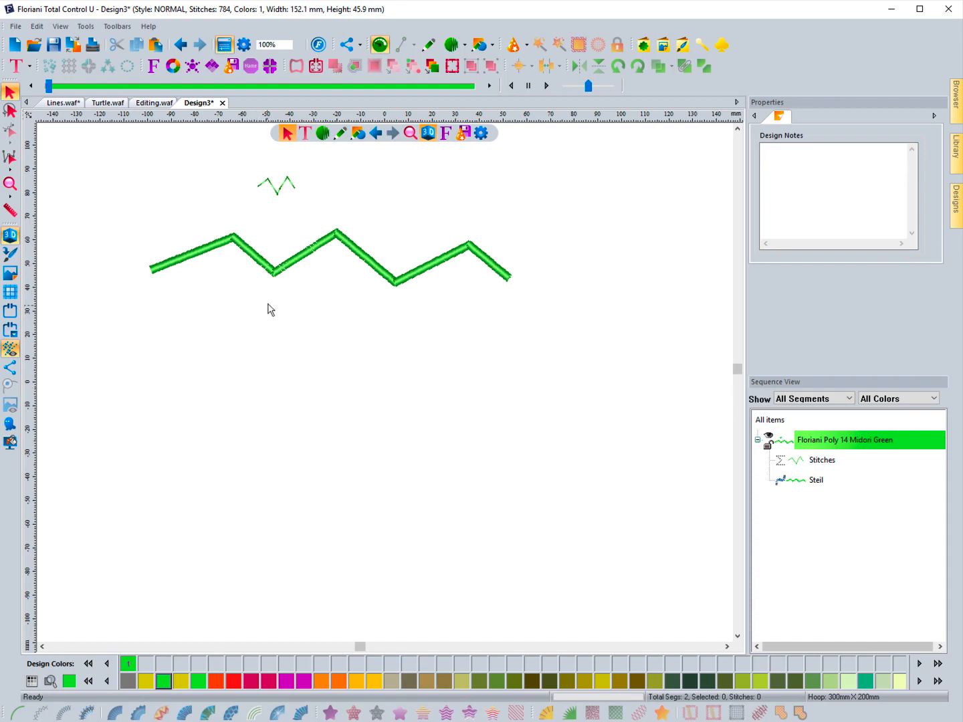
{"action": "left_click", "coordinate": [280, 275]}
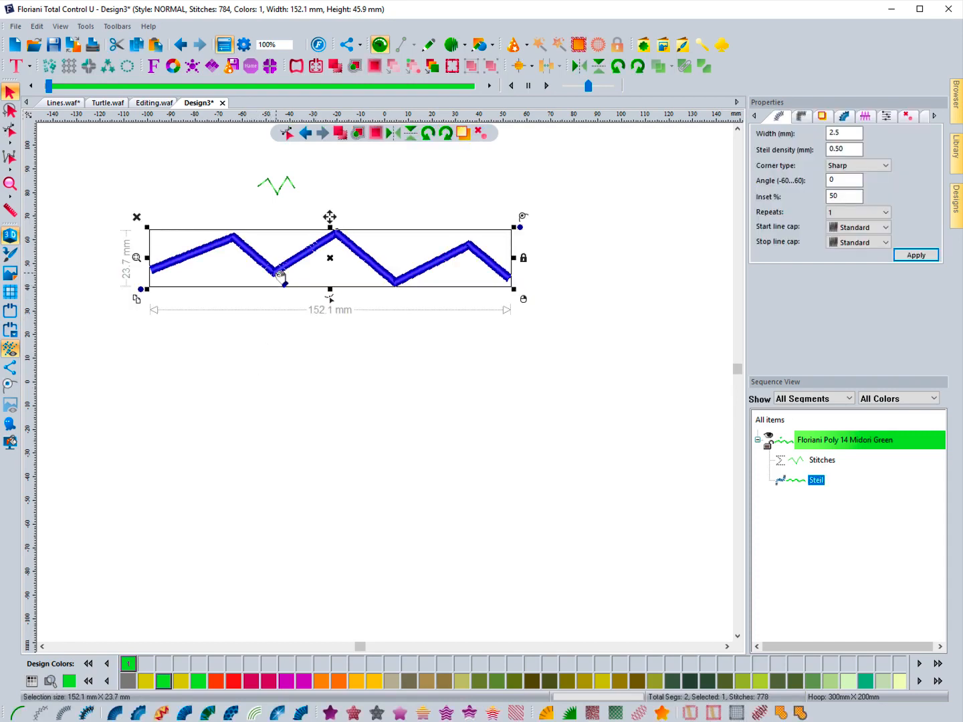
{"action": "left_click_drag", "start_coordinate": [251, 259], "coordinate": [244, 221]}
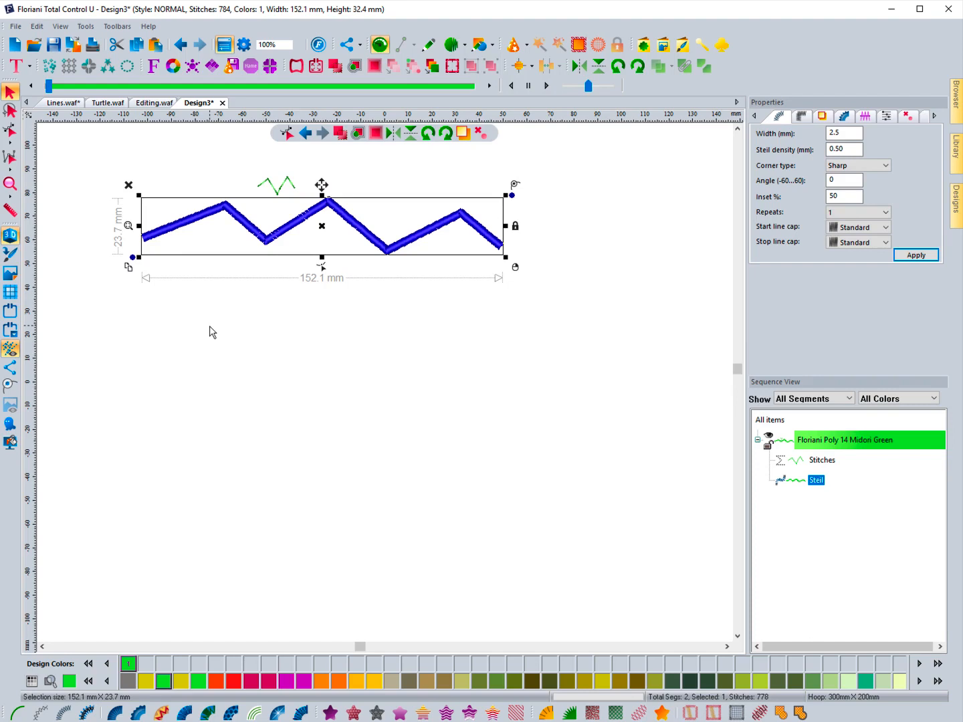
{"action": "key", "text": "Escape"}
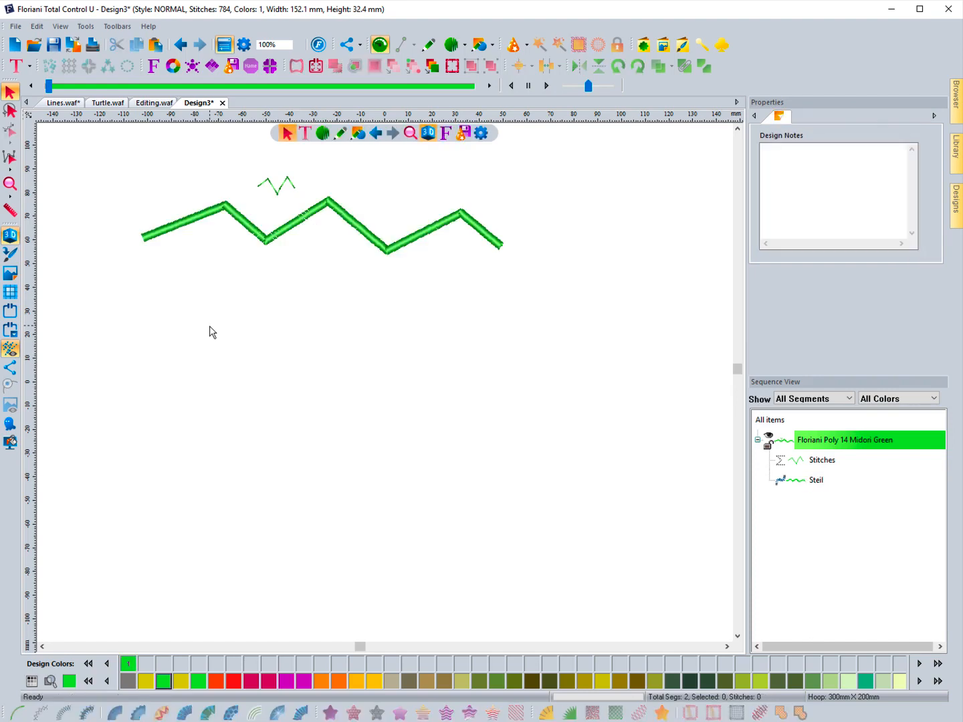
{"action": "left_click", "coordinate": [273, 244]}
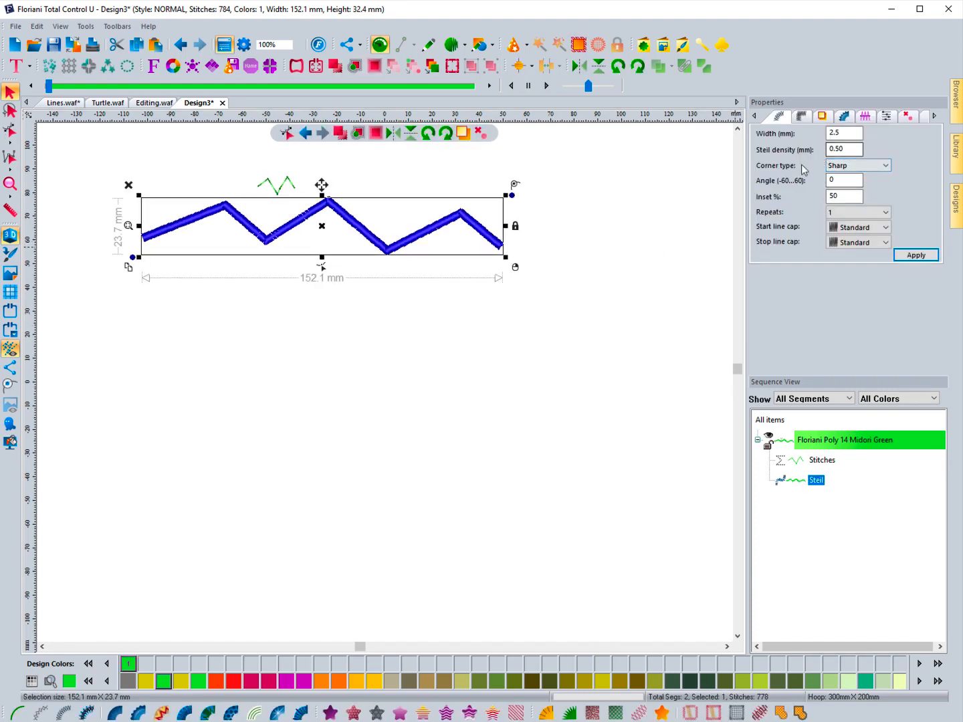
{"action": "left_click", "coordinate": [576, 281]}
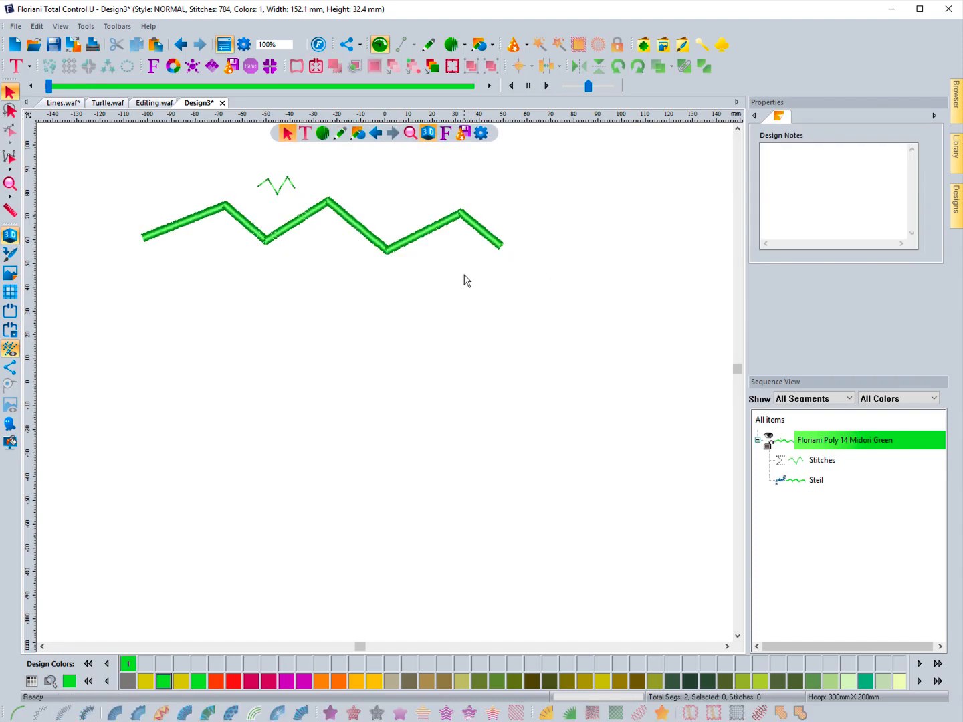
Digitize a five-cornered standard fill below the zigzags, about 84 mm by 62 mm, with the default horizontal inclination line
{"action": "left_click", "coordinate": [323, 135]}
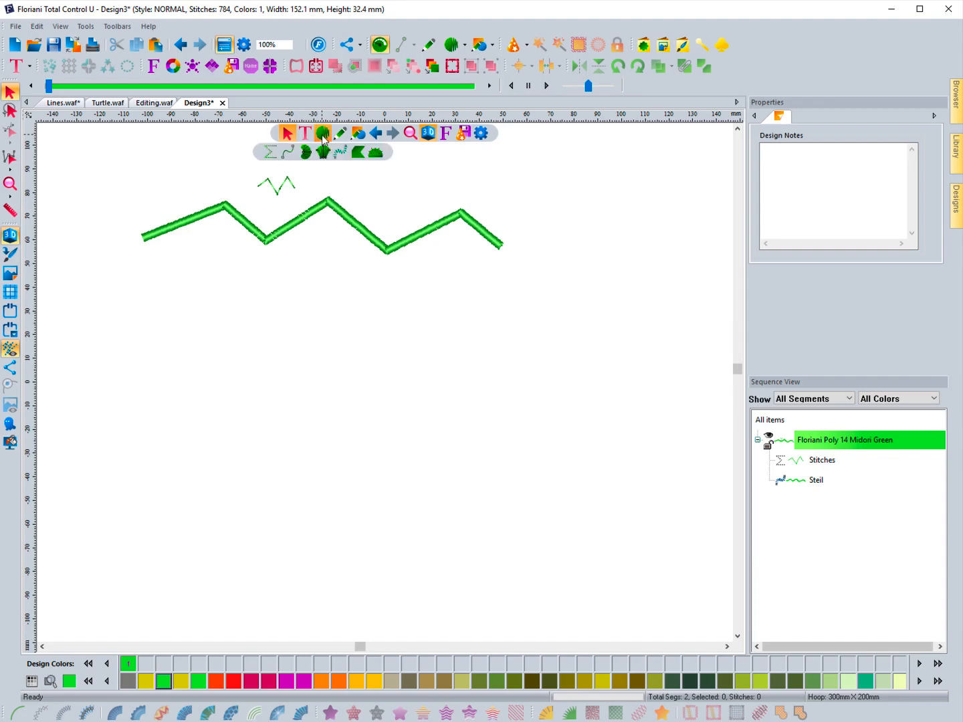
{"action": "left_click", "coordinate": [358, 152]}
{"action": "left_click", "coordinate": [334, 332]}
{"action": "left_click", "coordinate": [210, 329]}
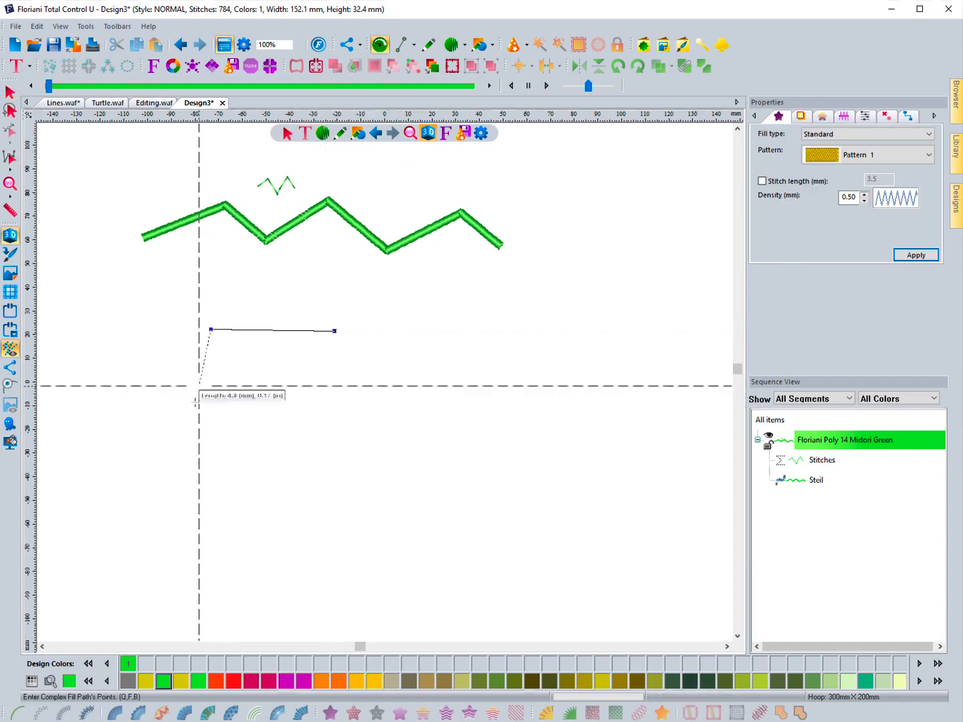
{"action": "left_click", "coordinate": [187, 425]}
{"action": "left_click", "coordinate": [368, 476]}
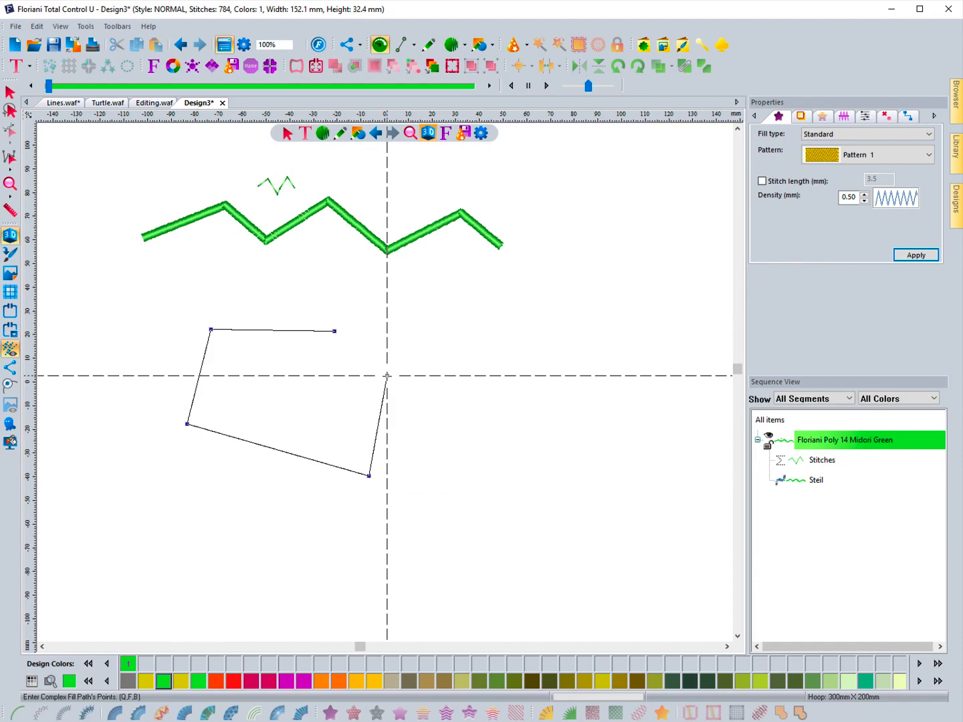
{"action": "left_click", "coordinate": [387, 375]}
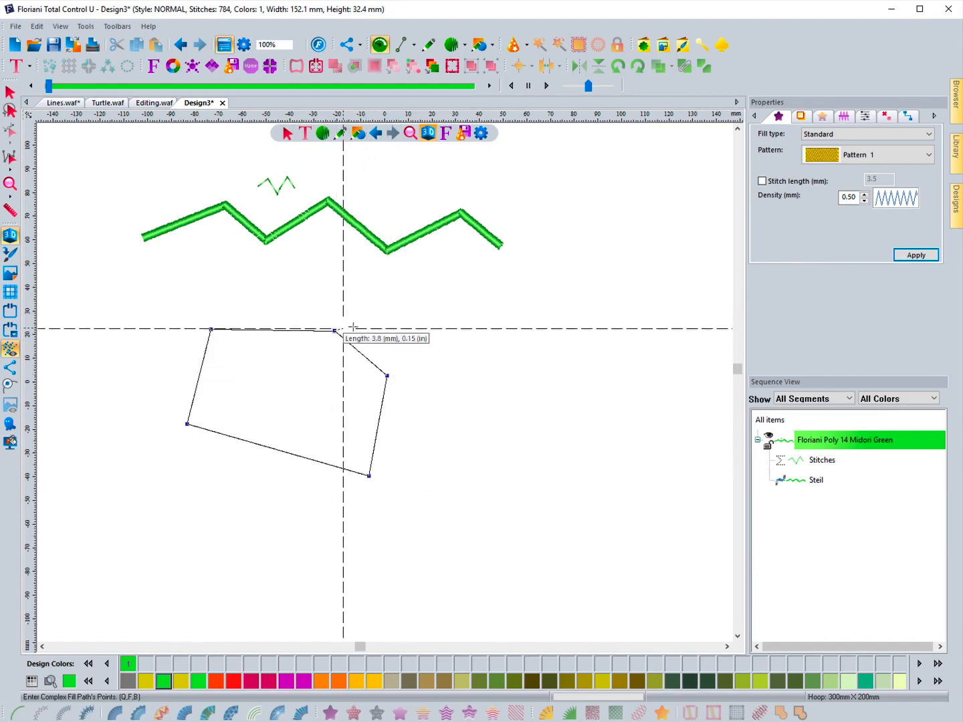
{"action": "key", "text": "Return"}
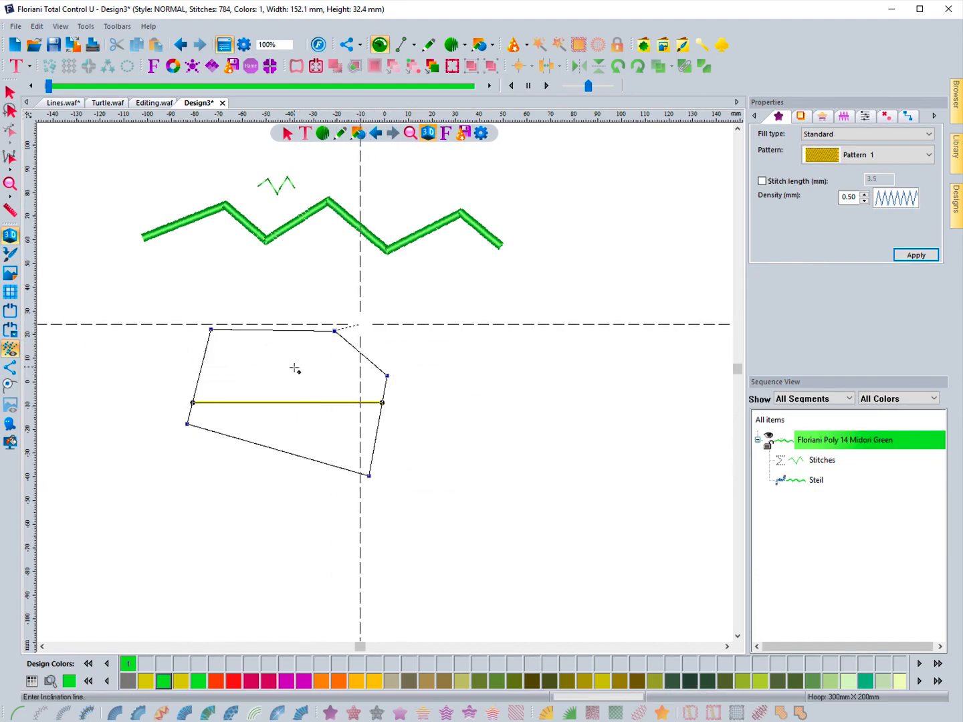
{"action": "key", "text": "Return"}
{"action": "key", "text": "Return"}
{"action": "key", "text": "Return"}
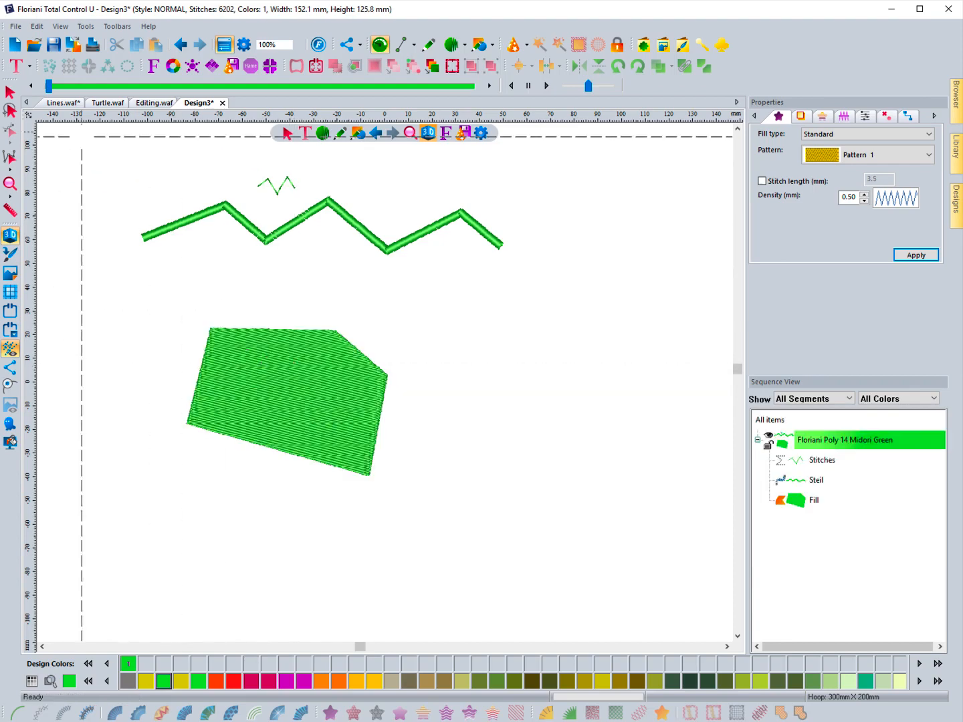
Move the new fill about 85 mm right and 18 mm up, below the right half of the Steil zigzag
{"action": "key", "text": "Escape"}
{"action": "left_click", "coordinate": [298, 405]}
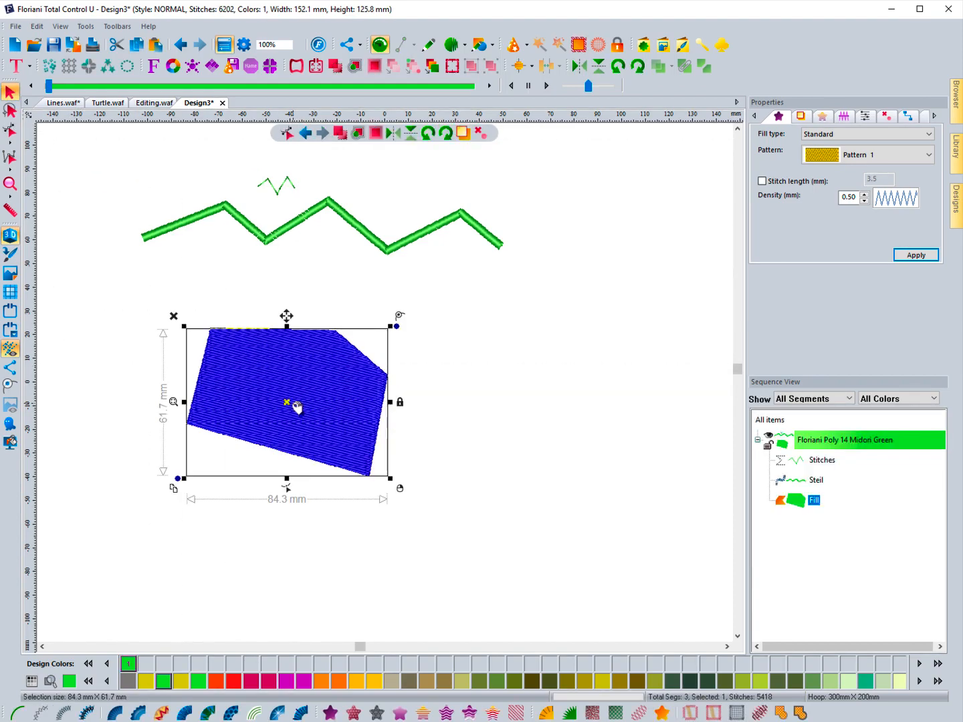
{"action": "left_click_drag", "start_coordinate": [297, 405], "coordinate": [498, 364]}
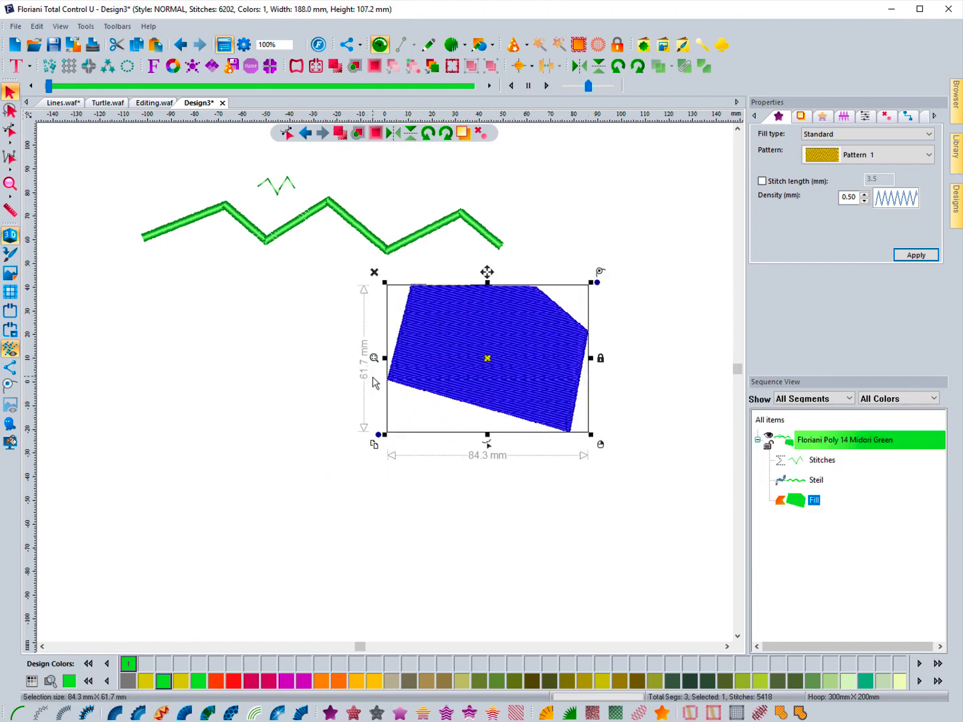
{"action": "left_click", "coordinate": [312, 359]}
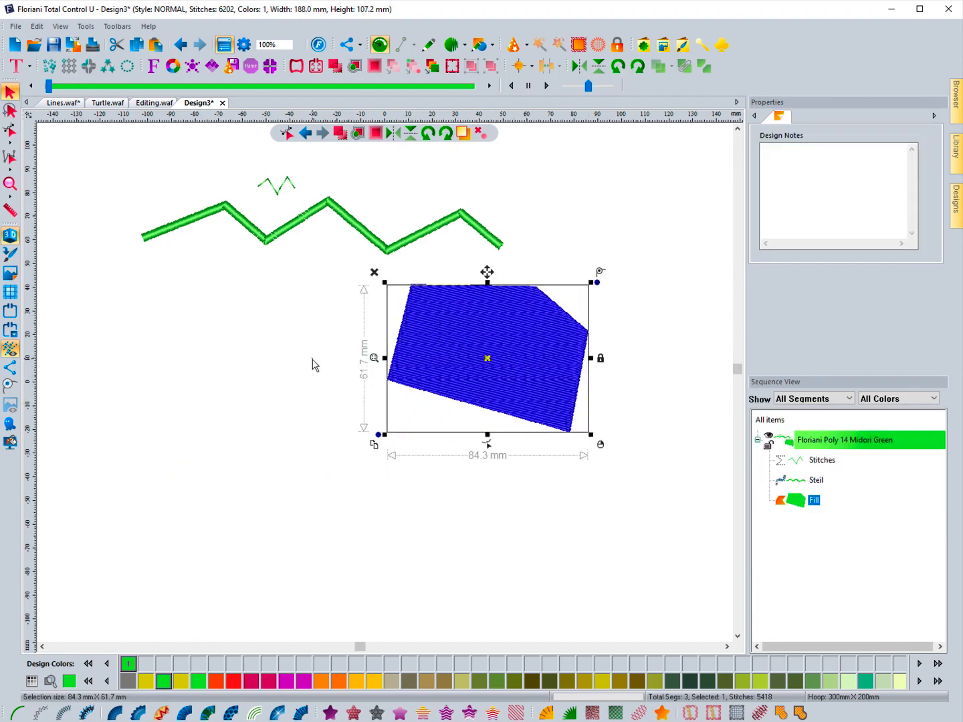
Draw a closed five-sided artwork outline left of the fill, about 91.5 mm wide and 74 mm high
{"action": "left_click", "coordinate": [430, 46]}
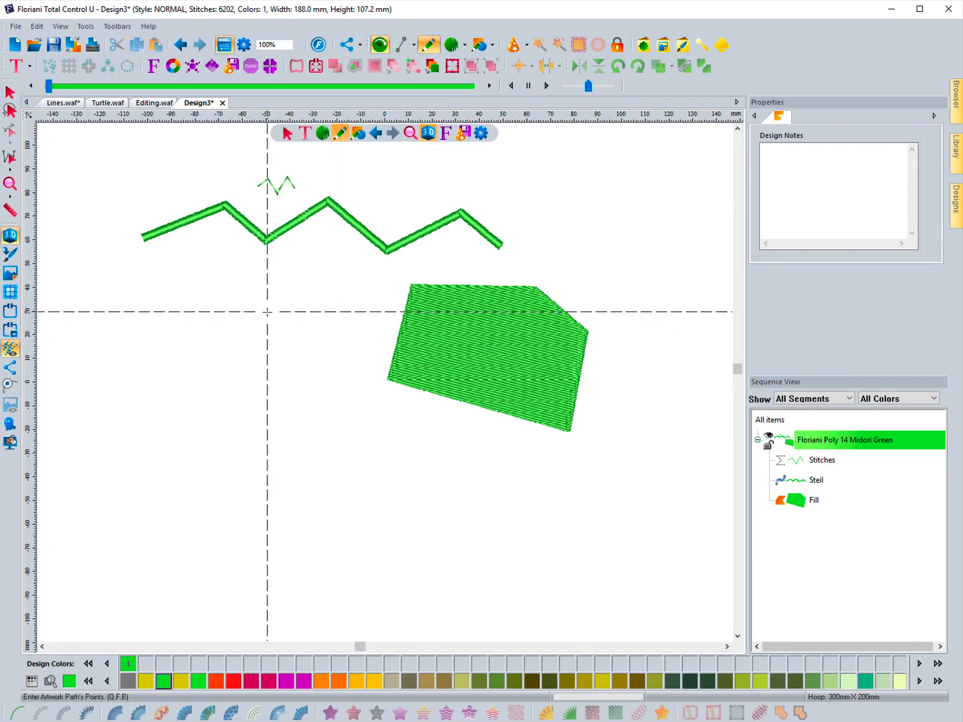
{"action": "left_click", "coordinate": [235, 303]}
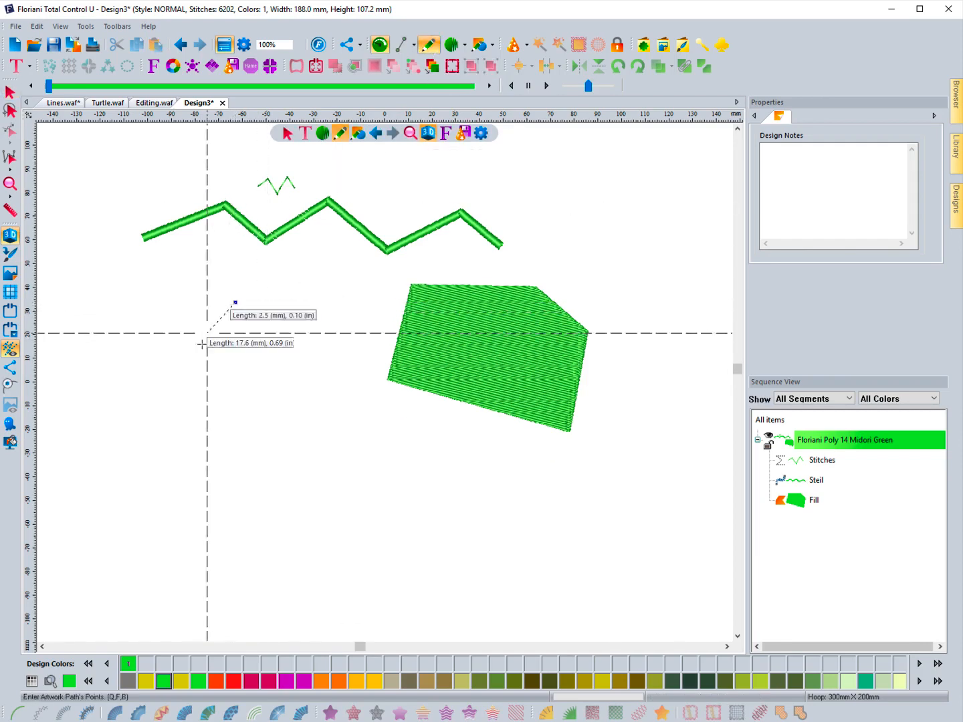
{"action": "left_click", "coordinate": [138, 384]}
{"action": "left_click", "coordinate": [214, 477]}
{"action": "left_click", "coordinate": [355, 412]}
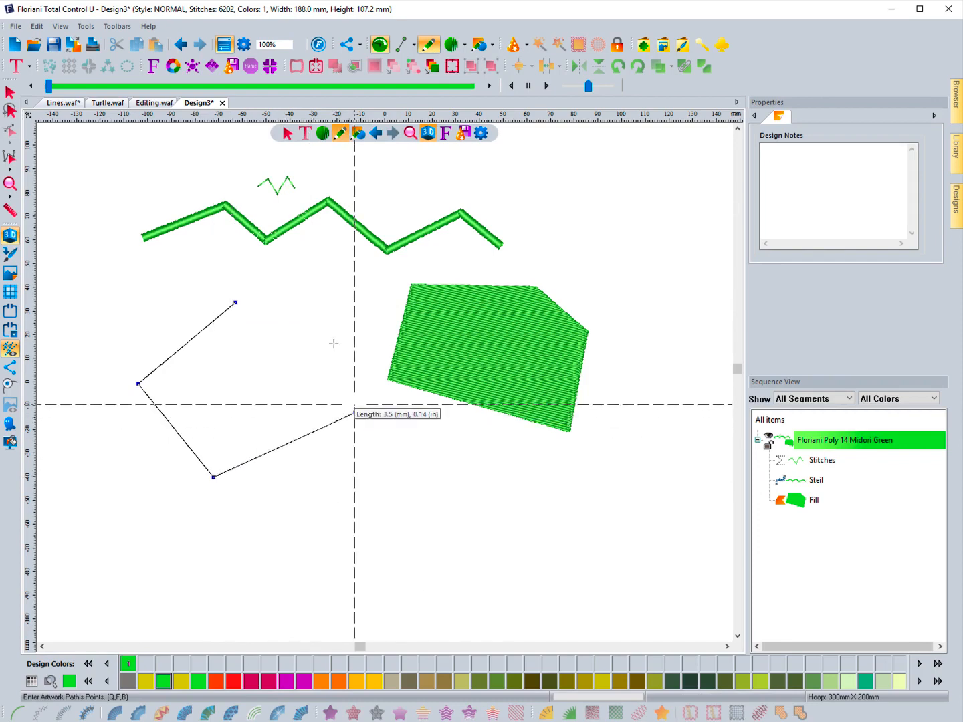
{"action": "left_click", "coordinate": [310, 323]}
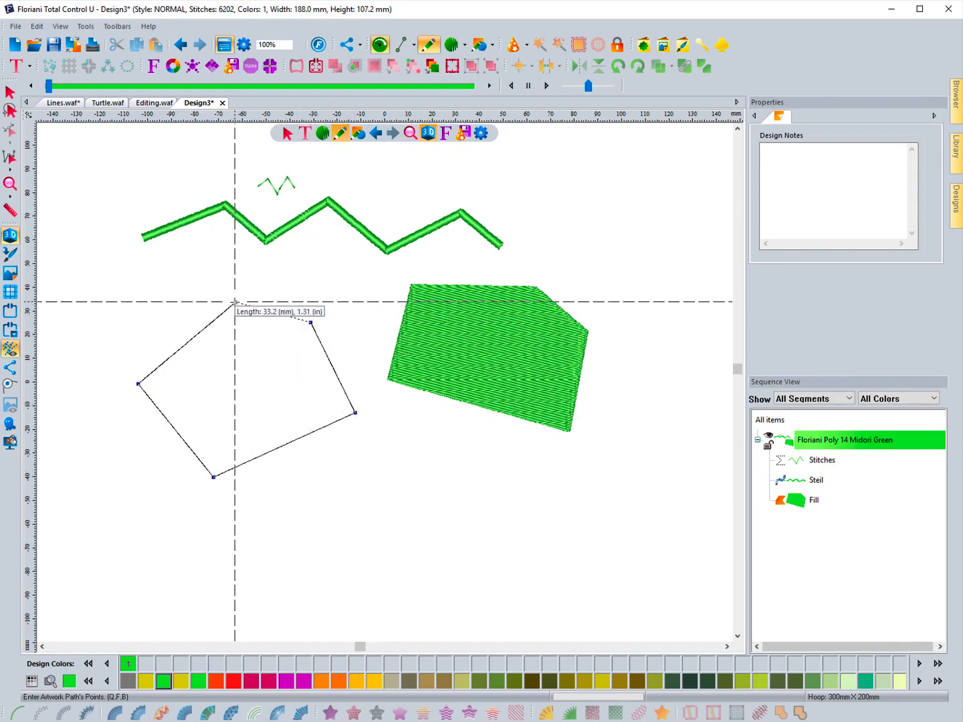
{"action": "left_click", "coordinate": [235, 303]}
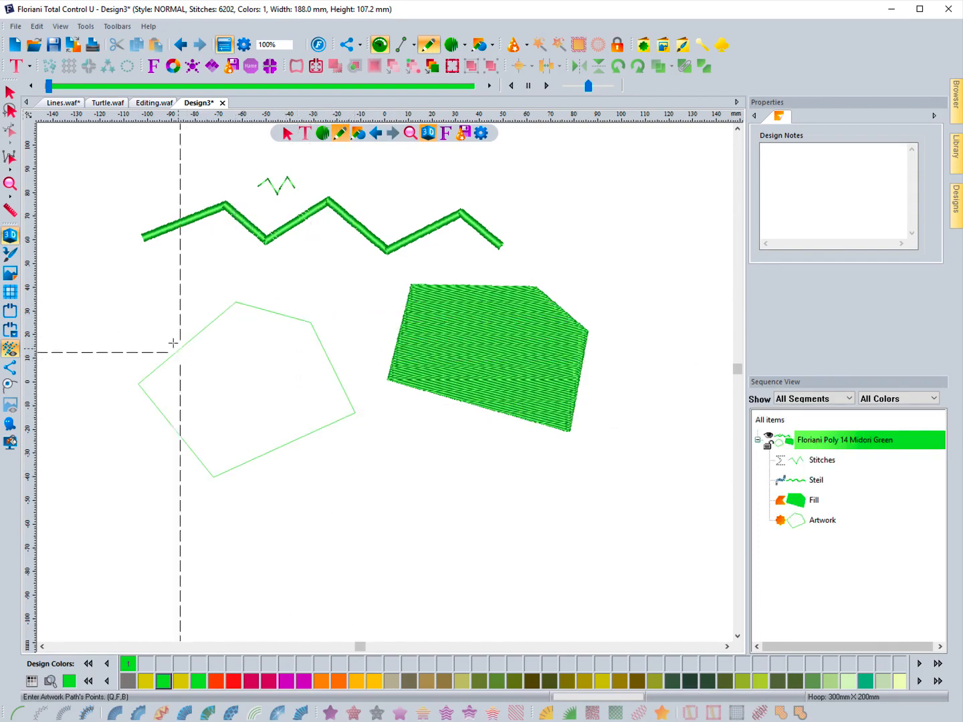
Convert the five-sided artwork to a standard fill and move it about 12 mm left and 17 mm up
{"action": "left_click", "coordinate": [9, 92]}
{"action": "left_click", "coordinate": [243, 316]}
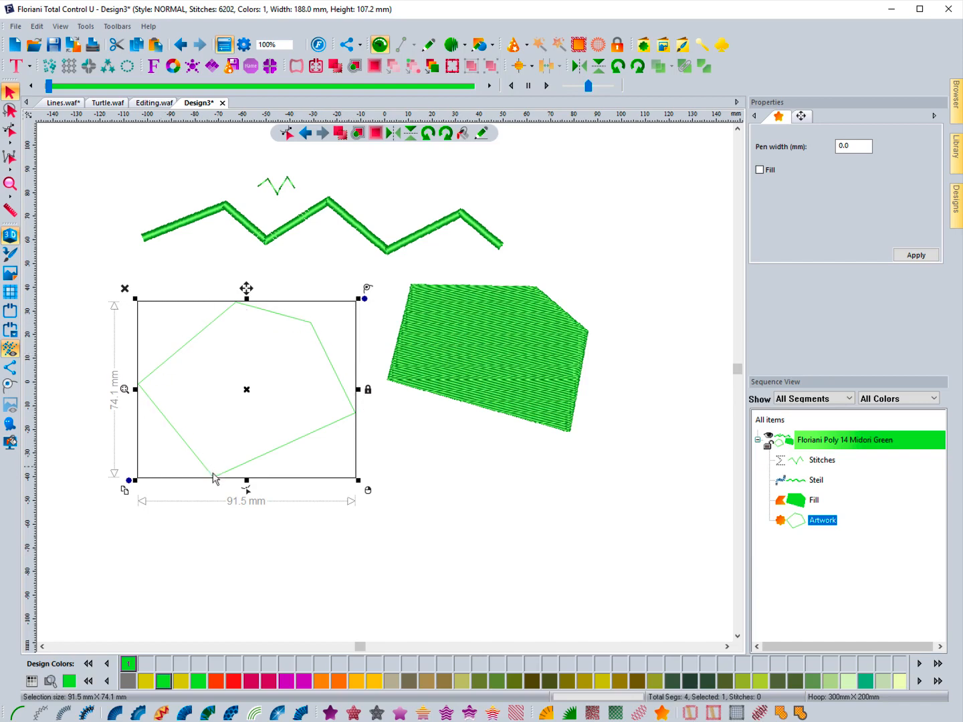
{"action": "left_click", "coordinate": [330, 714]}
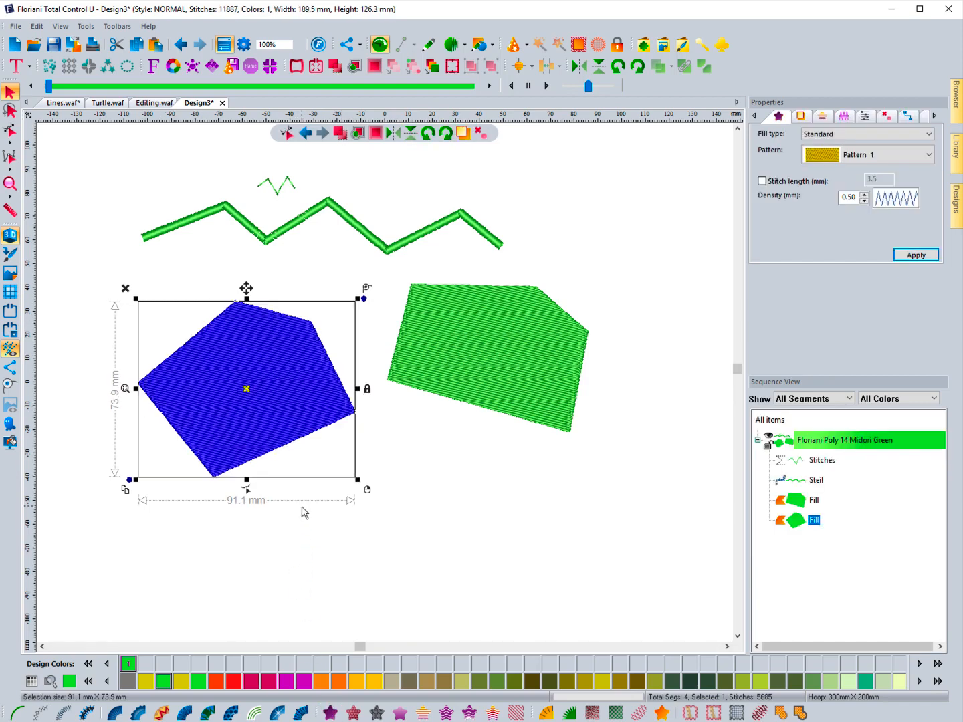
{"action": "left_click_drag", "start_coordinate": [249, 390], "coordinate": [220, 350]}
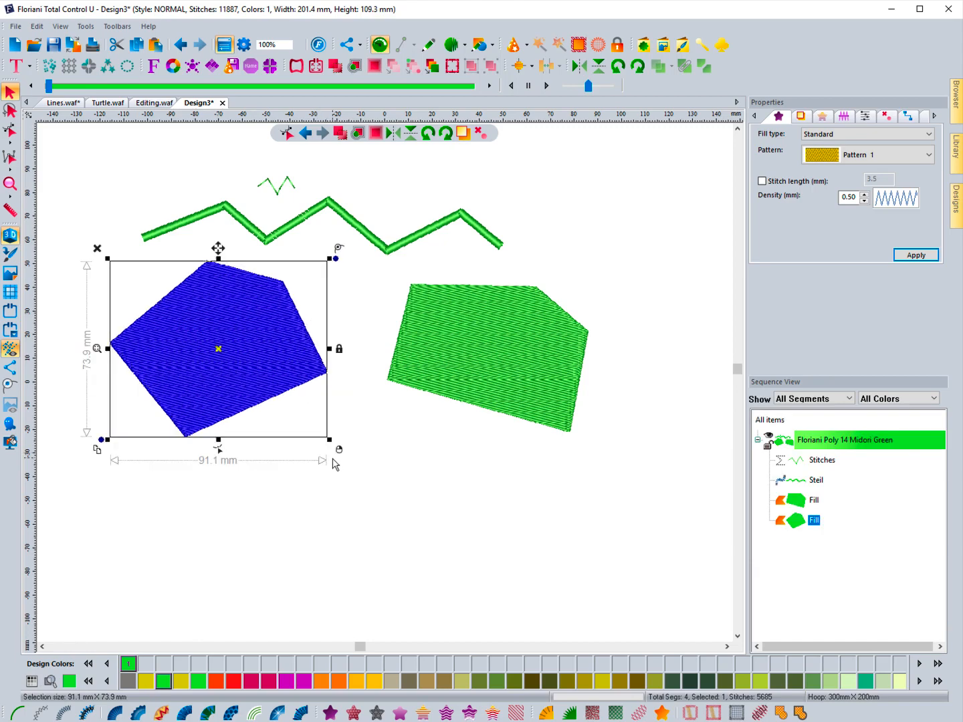
{"action": "left_click", "coordinate": [332, 459]}
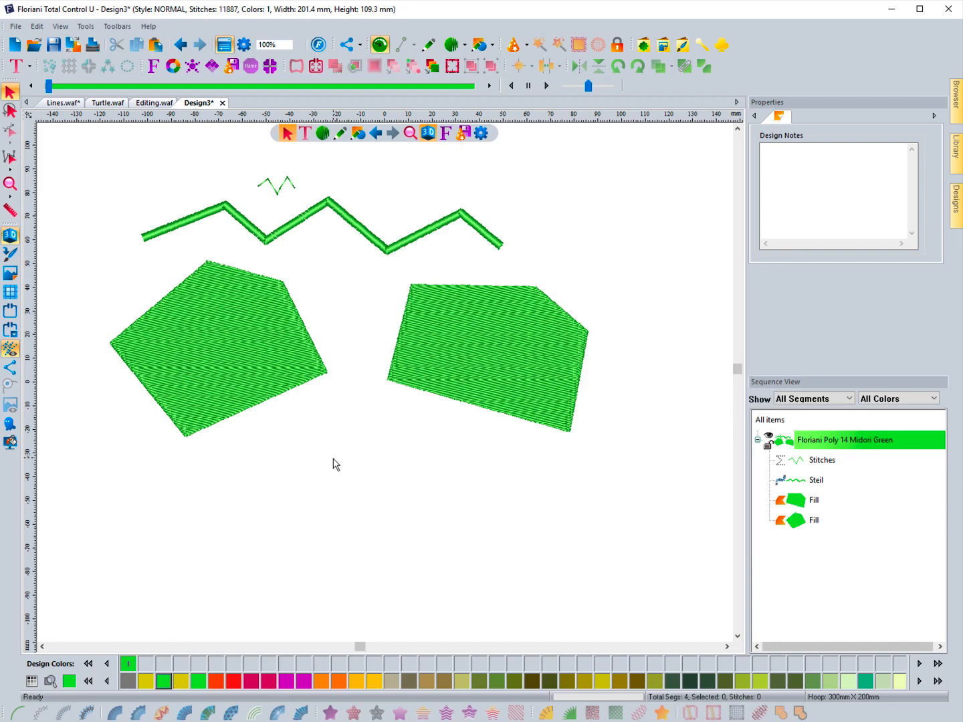
Look through the open Editing, Turtle and Lines designs and return to Design3 with the left fill selected
{"action": "left_click", "coordinate": [261, 408]}
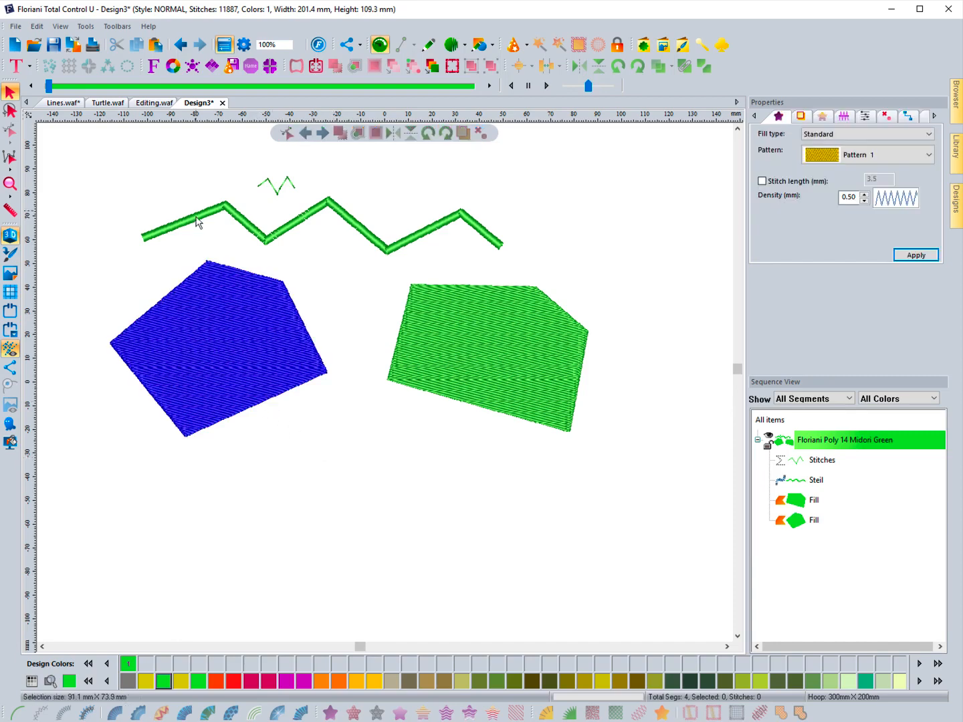
{"action": "left_click", "coordinate": [153, 104]}
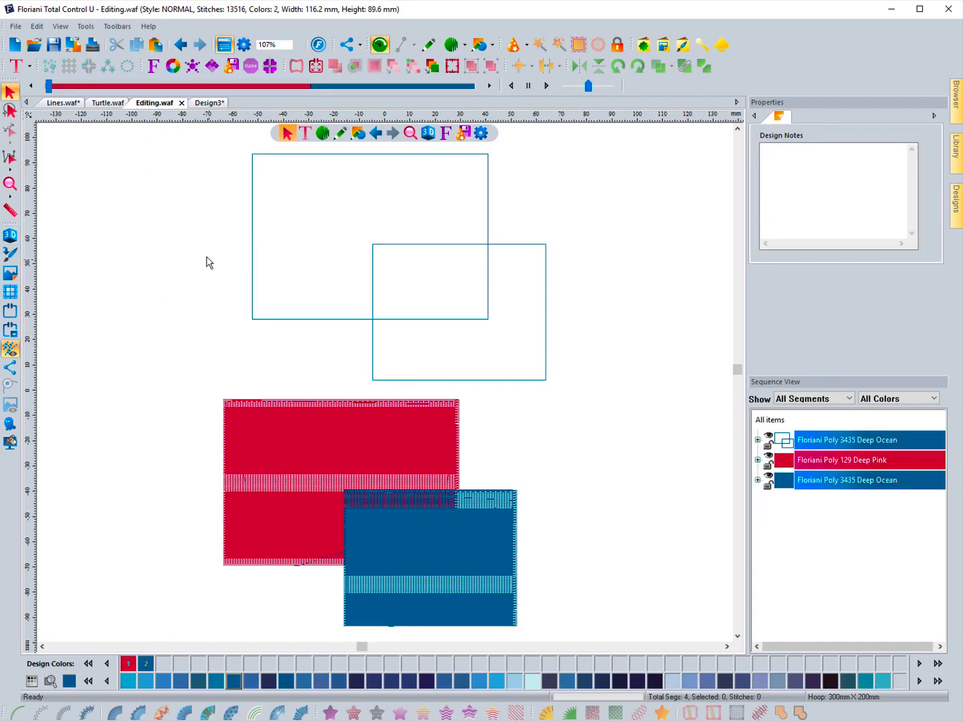
{"action": "left_click", "coordinate": [102, 106]}
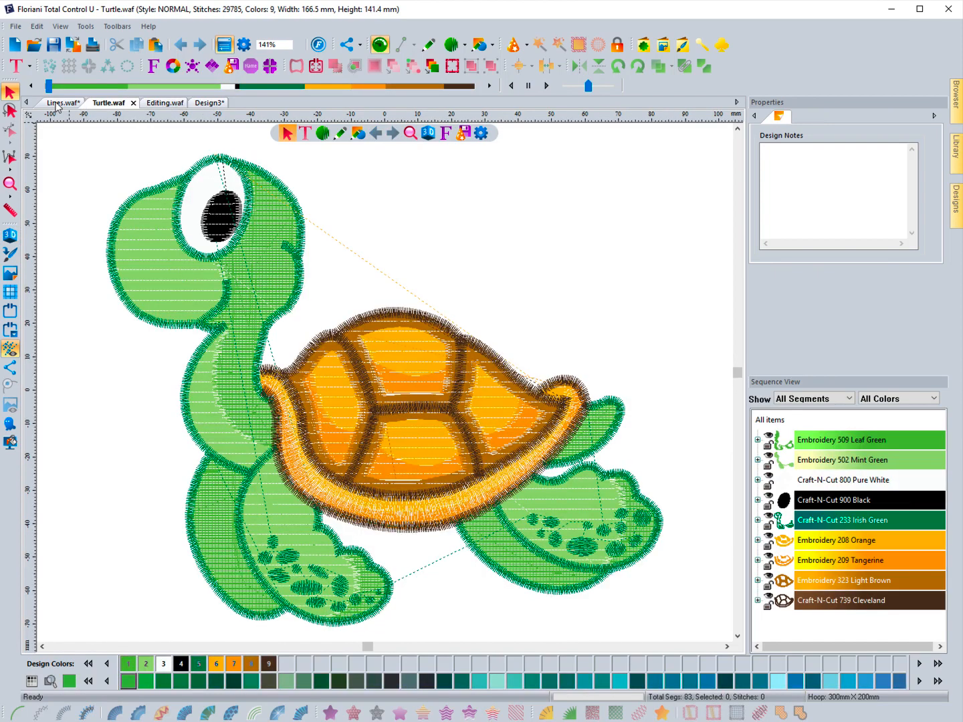
{"action": "left_click", "coordinate": [57, 105]}
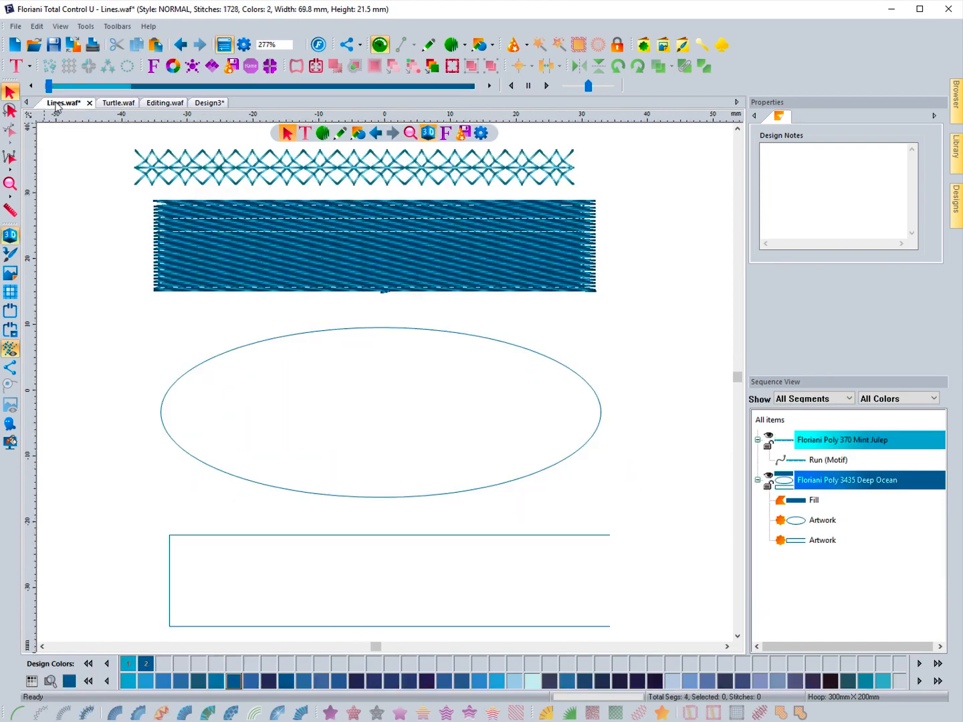
{"action": "left_click", "coordinate": [208, 104]}
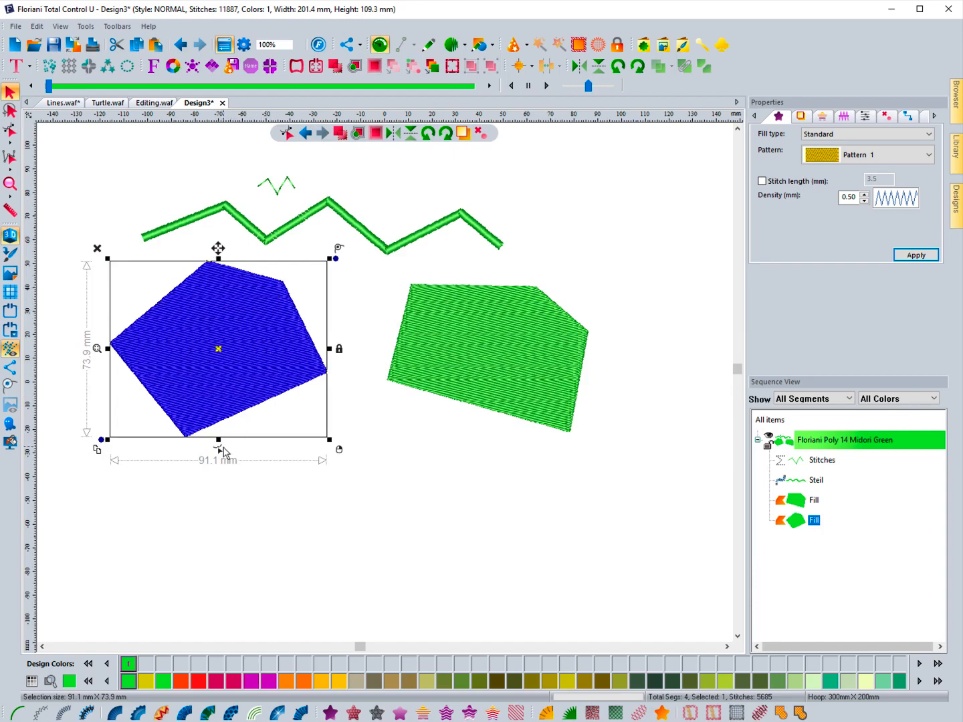
Reshape the left fill's outline by raising its upper-right corner about 5 mm, adding a node at the peak and lowering the bottom corner about 6 mm
{"action": "left_click", "coordinate": [220, 451]}
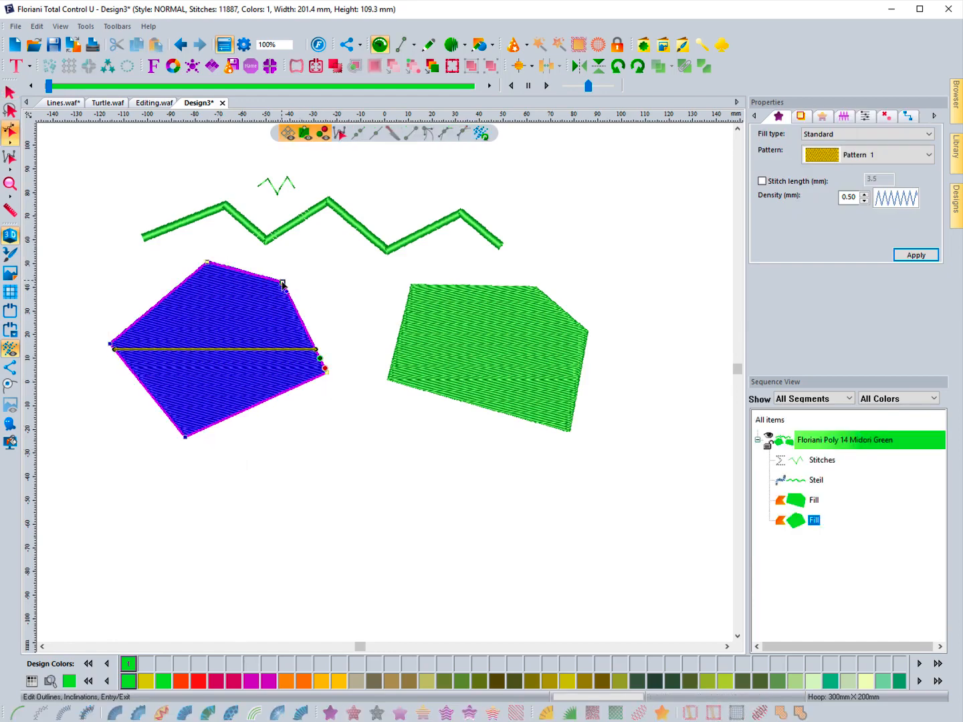
{"action": "left_click_drag", "start_coordinate": [282, 283], "coordinate": [286, 272]}
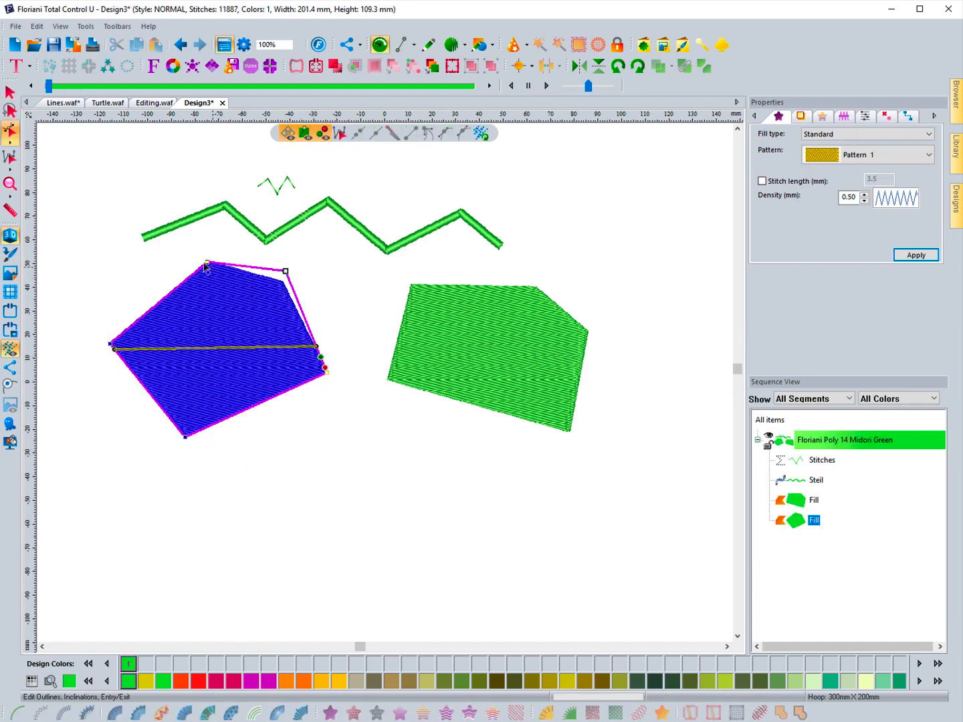
{"action": "mouse_move", "coordinate": [208, 262]}
{"action": "left_mouse_down"}
{"action": "mouse_move", "coordinate": [217, 261]}
{"action": "mouse_move", "coordinate": [210, 283]}
{"action": "left_mouse_up"}
{"action": "left_click_drag", "start_coordinate": [185, 438], "coordinate": [222, 466]}
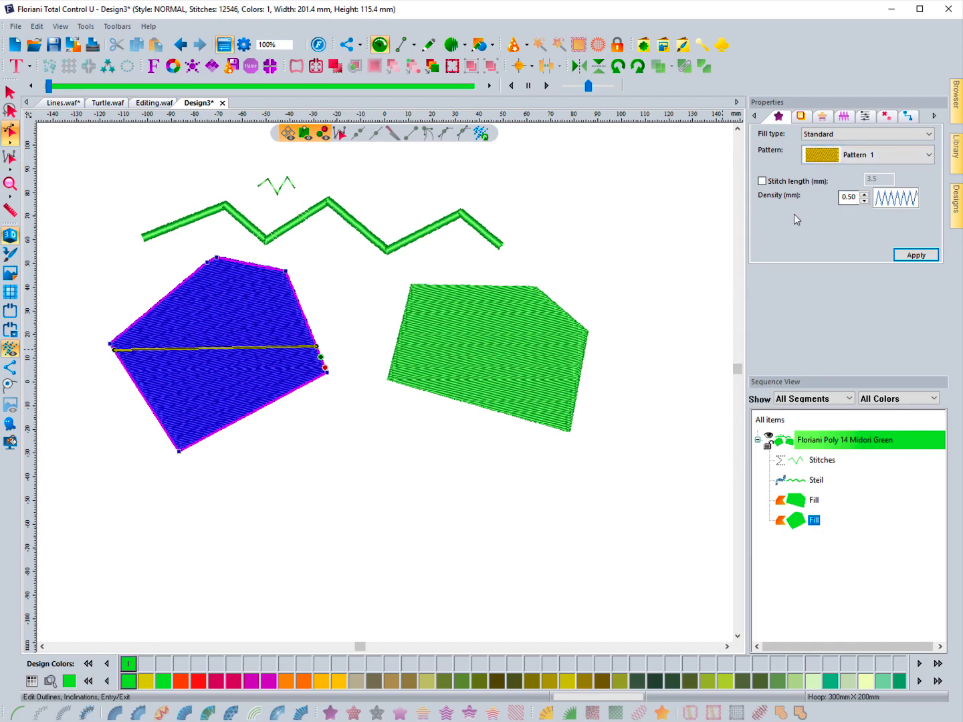
Set the left fill's density to 0.40 mm and apply it
{"action": "left_click", "coordinate": [864, 200]}
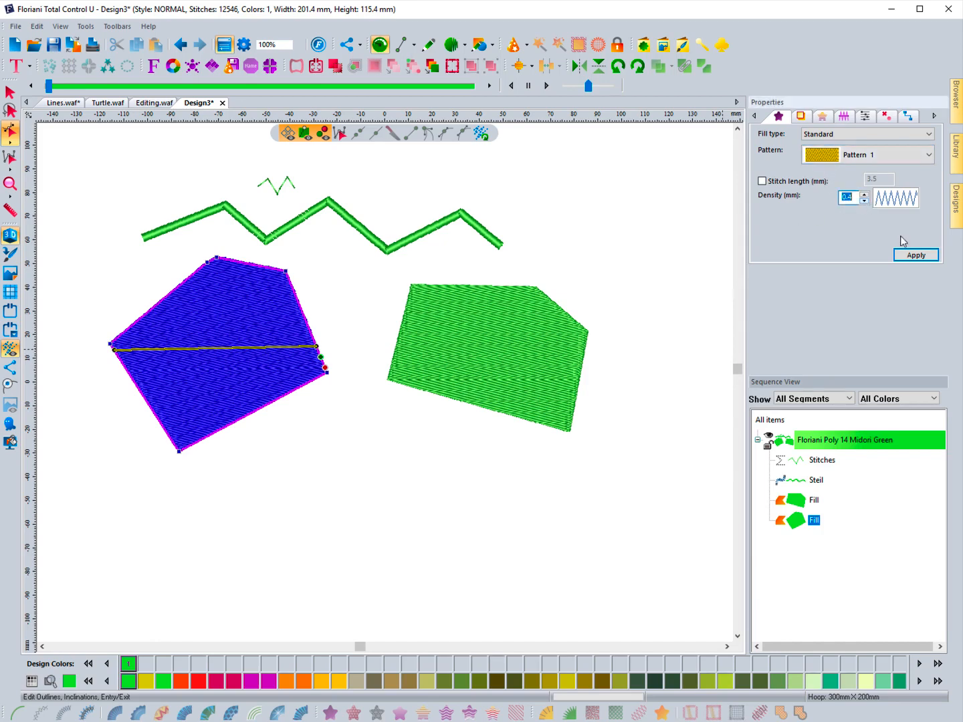
{"action": "left_click", "coordinate": [904, 254]}
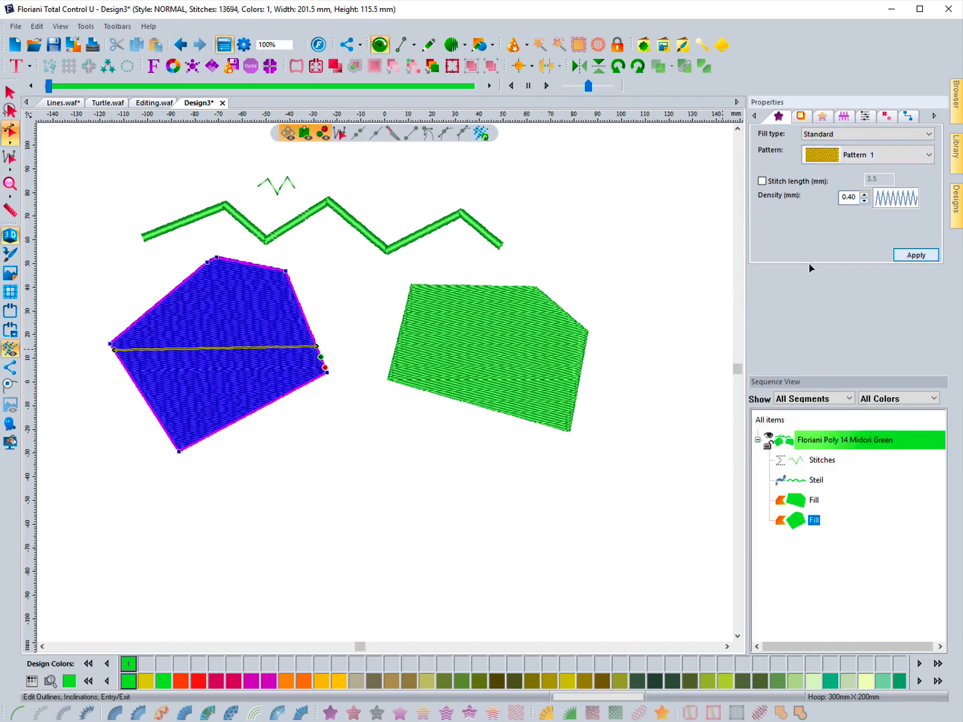
{"action": "left_click", "coordinate": [388, 284]}
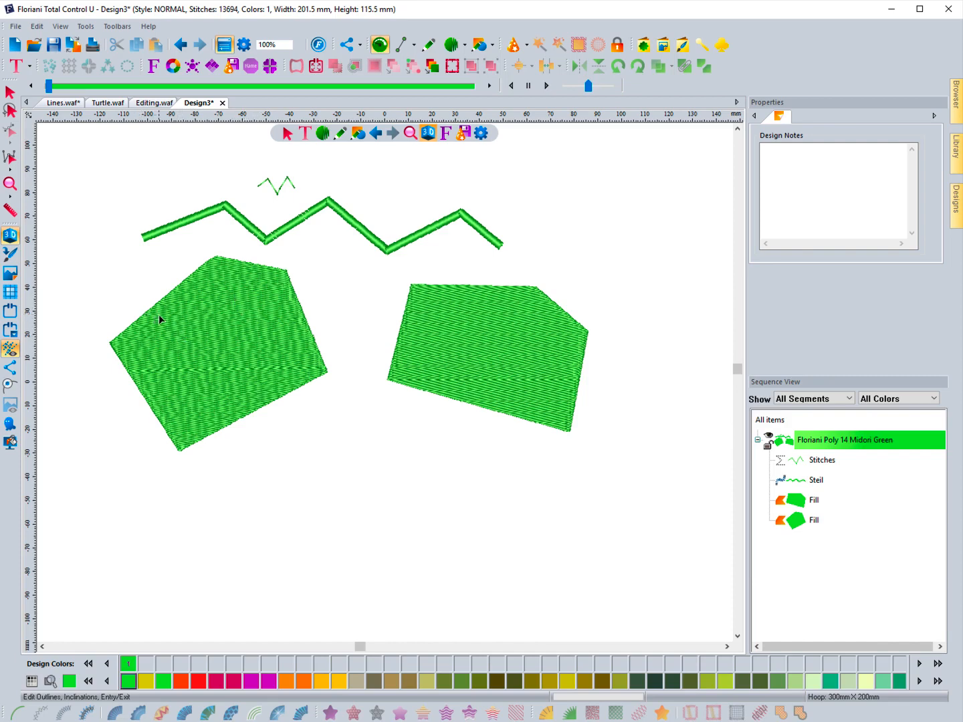
Copy the left fill and paste a duplicate directly on top of it
{"action": "left_click", "coordinate": [10, 93]}
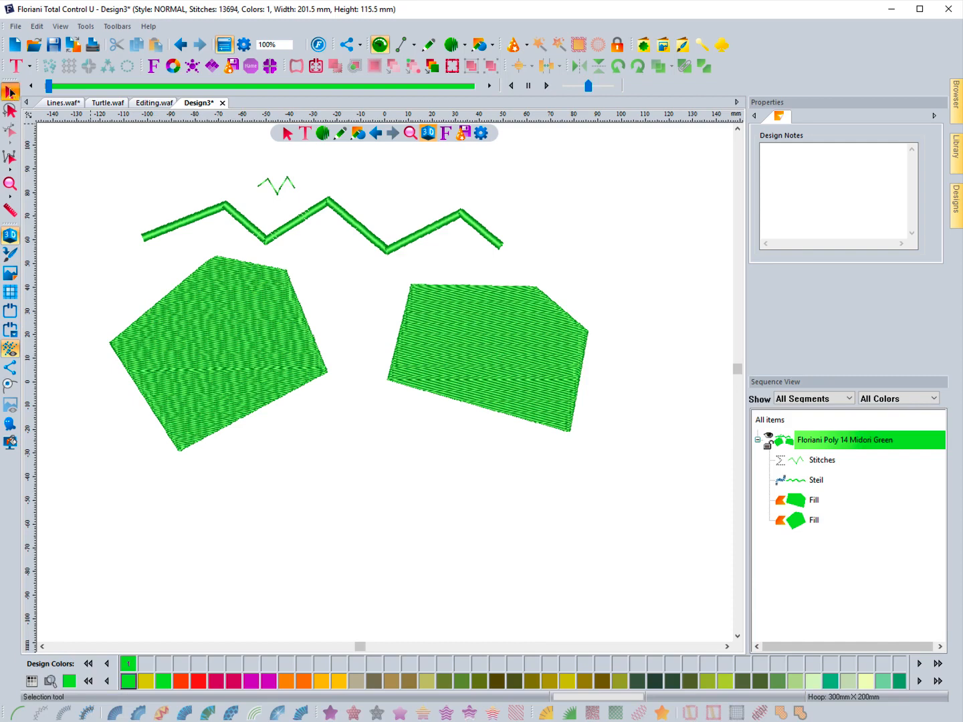
{"action": "left_click", "coordinate": [190, 285]}
{"action": "left_click", "coordinate": [188, 283]}
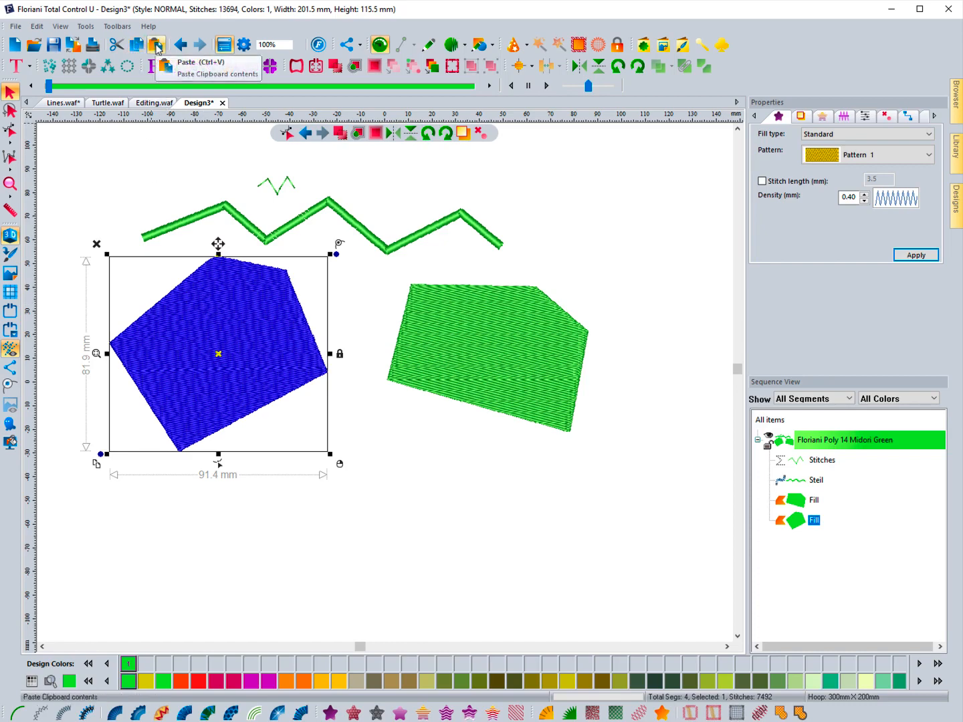
{"action": "left_click", "coordinate": [156, 46]}
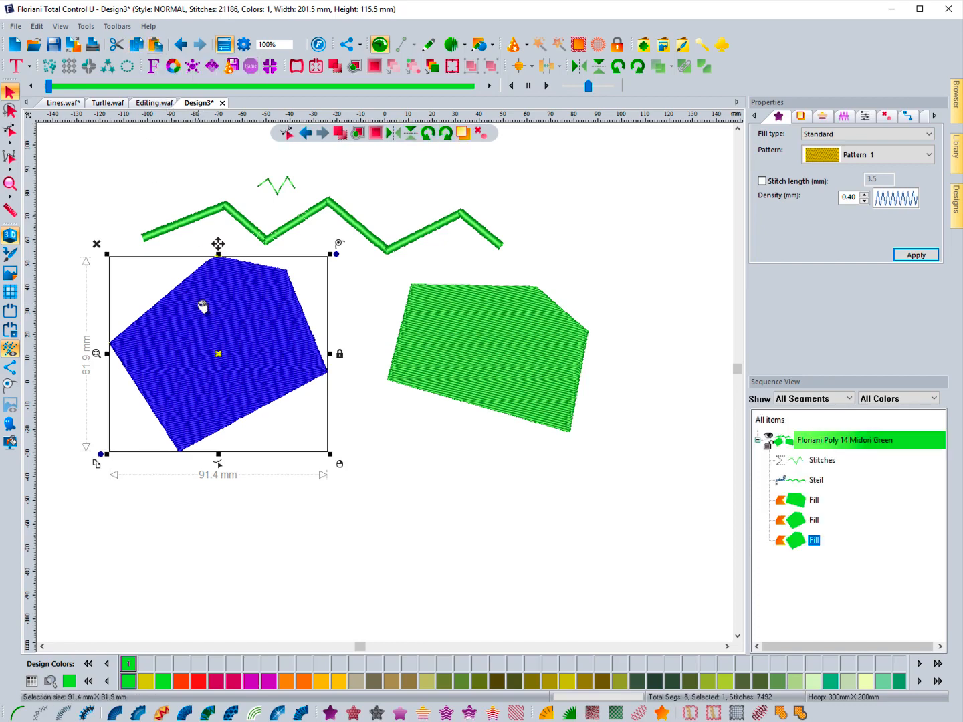
Convert the duplicate on top of the left fill into a Steil border and deselect everything
{"action": "left_click", "coordinate": [62, 713]}
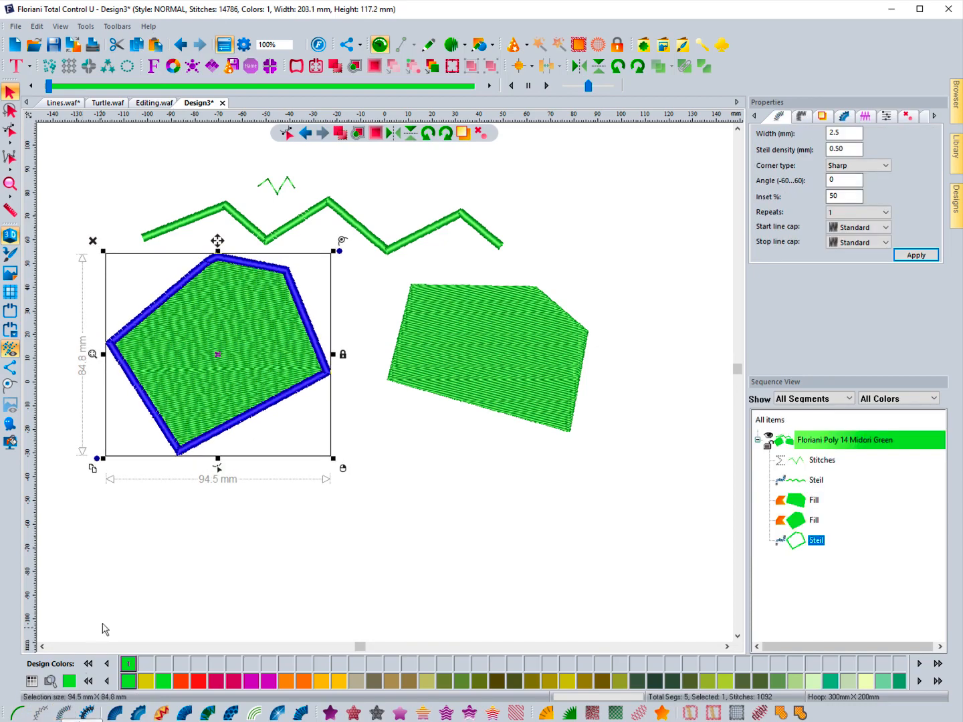
{"action": "left_click", "coordinate": [140, 545]}
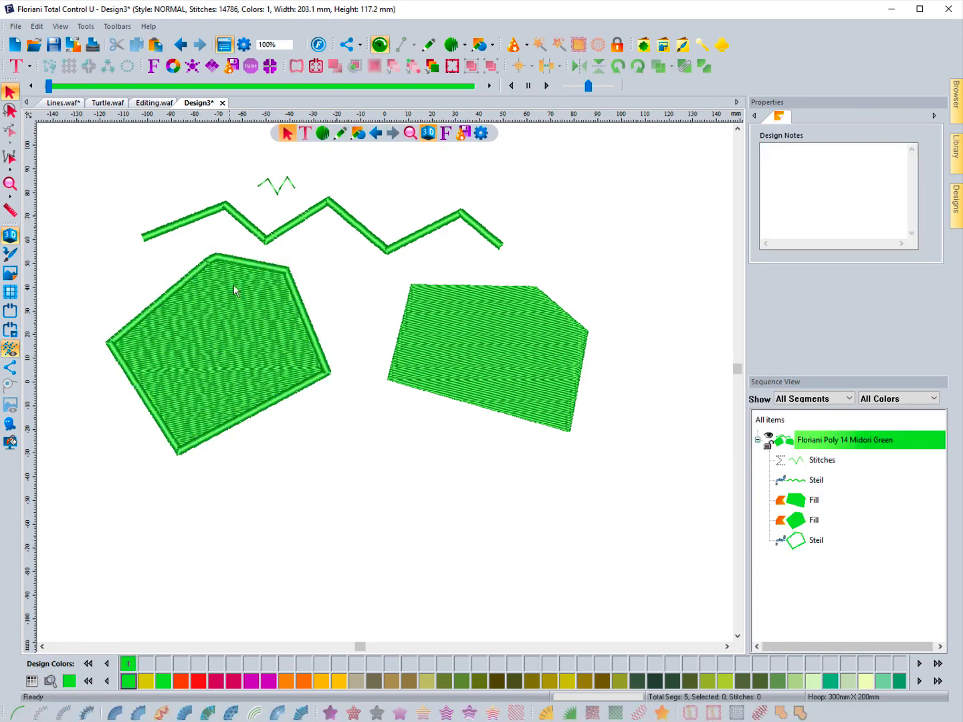
{"action": "left_click", "coordinate": [280, 275]}
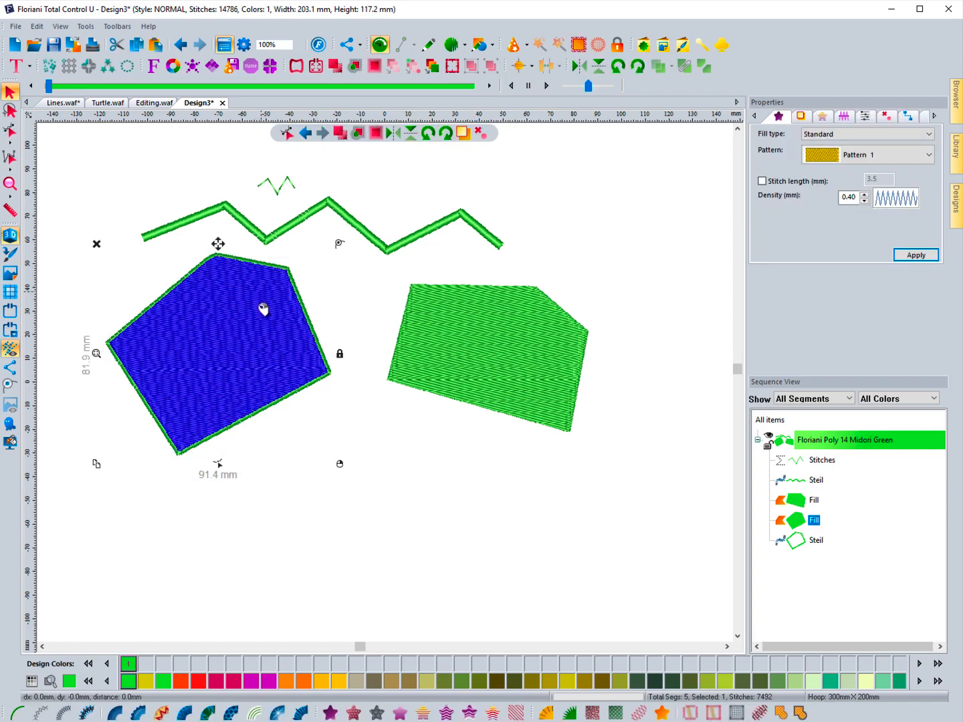
{"action": "mouse_move", "coordinate": [264, 310]}
{"action": "left_mouse_down"}
{"action": "mouse_move", "coordinate": [260, 342]}
{"action": "mouse_move", "coordinate": [267, 299]}
{"action": "left_mouse_up"}
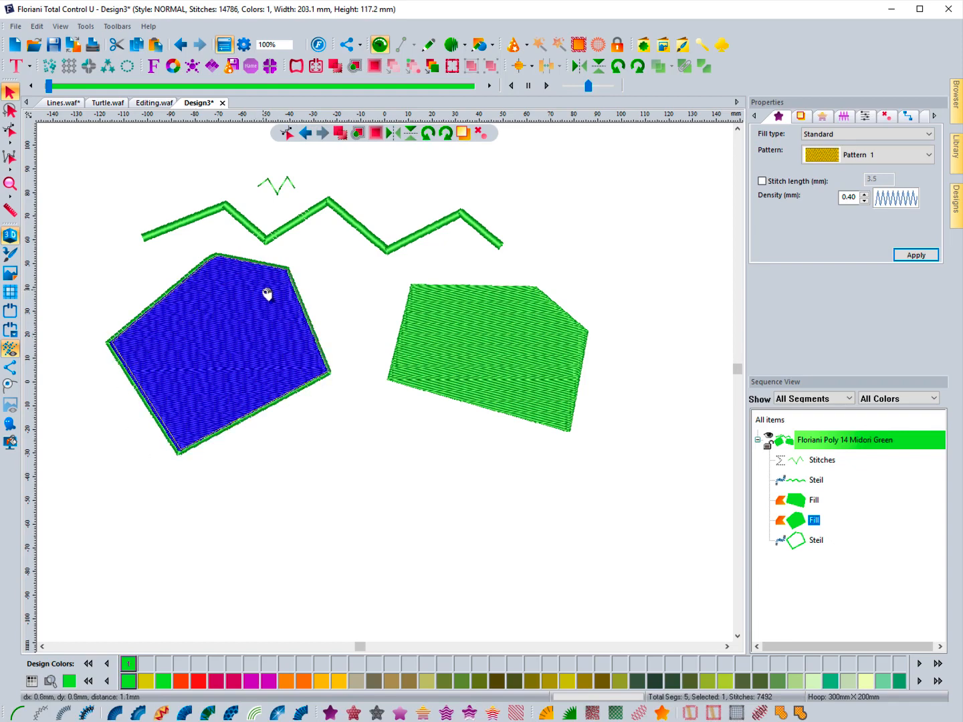
{"action": "left_click", "coordinate": [282, 493]}
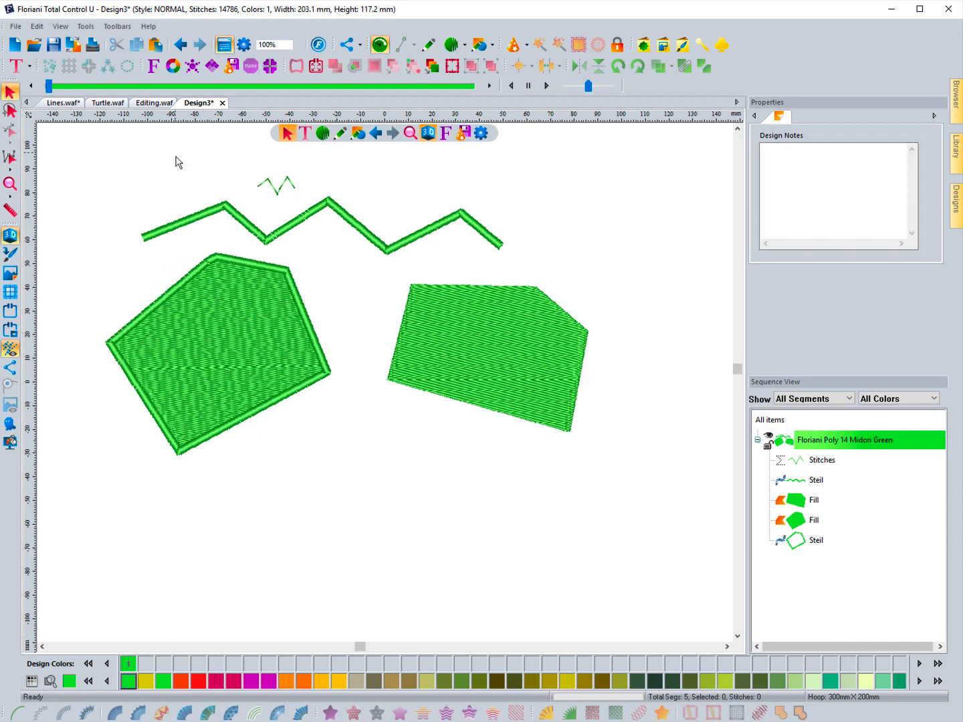
Switch to the Editing design and display its stitches in 3D
{"action": "left_click", "coordinate": [154, 104]}
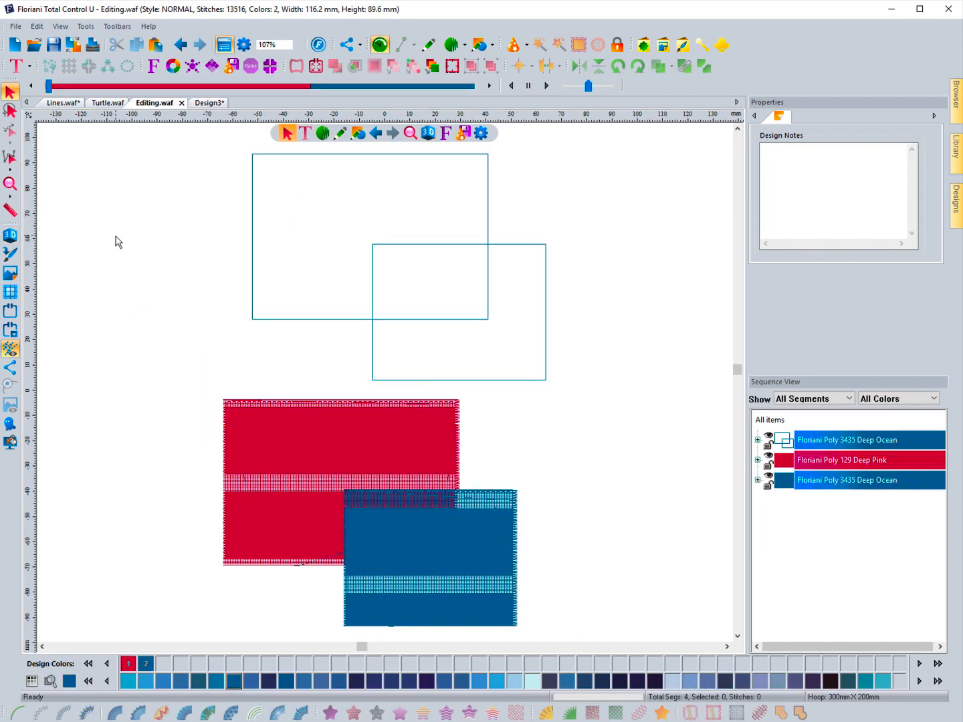
{"action": "left_click", "coordinate": [10, 234]}
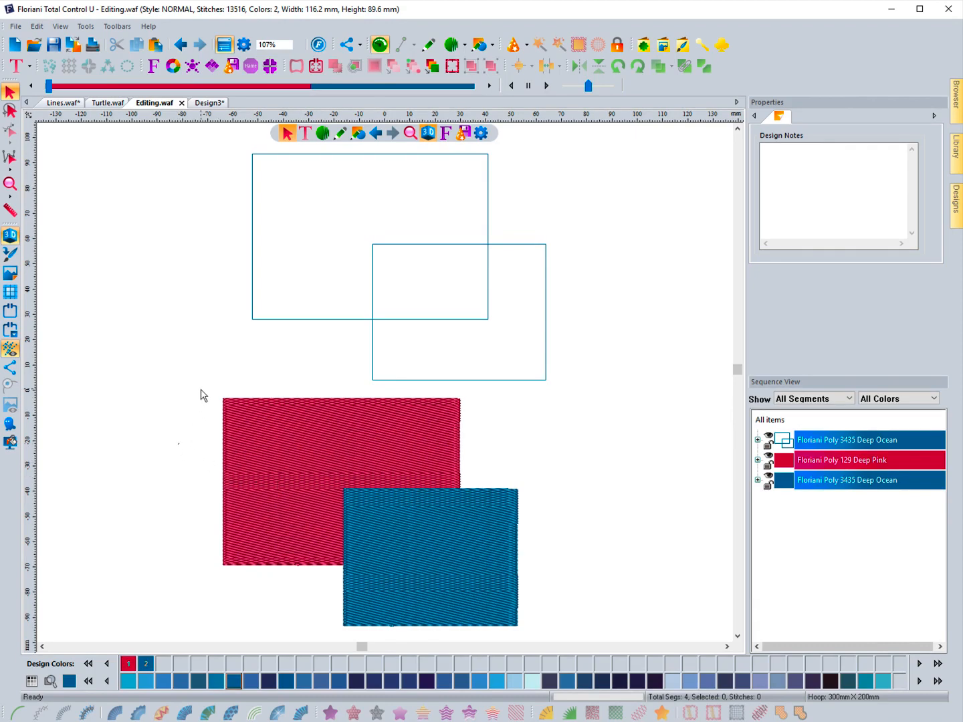
Try moving the blue fill about 54 mm to the right of its place over the pink fill, and undo the move
{"action": "left_click", "coordinate": [384, 507]}
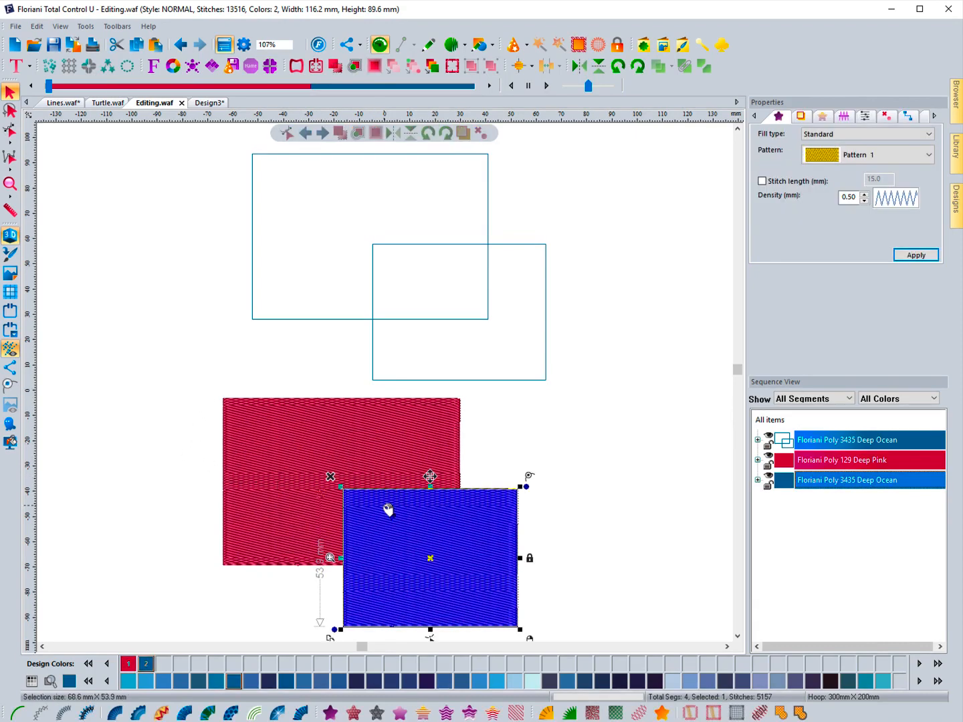
{"action": "left_click_drag", "start_coordinate": [389, 509], "coordinate": [522, 507]}
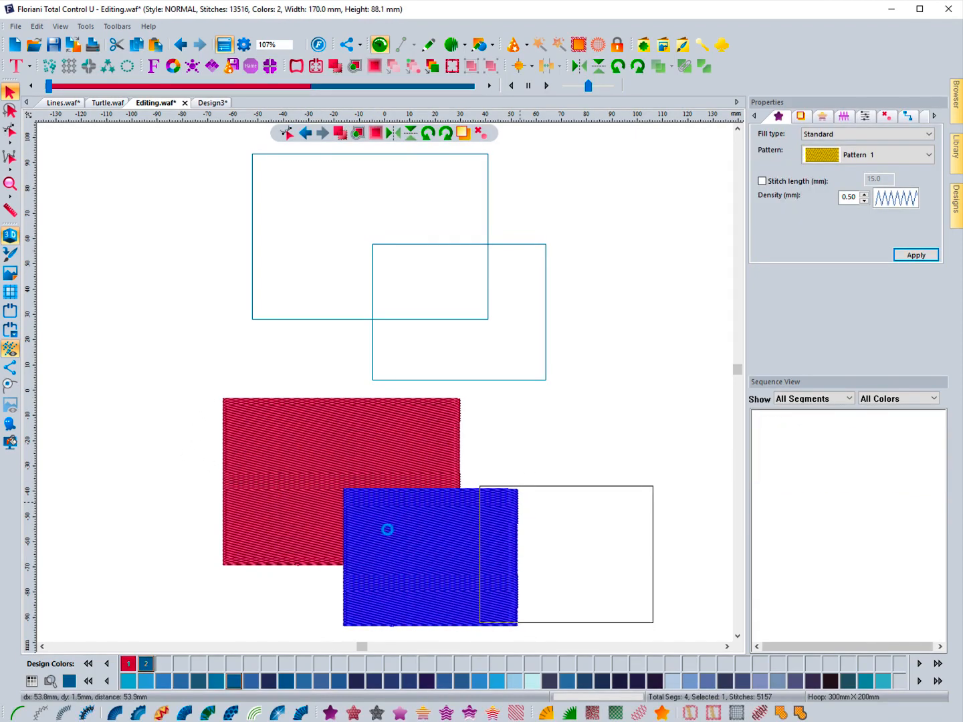
{"action": "left_click", "coordinate": [178, 44]}
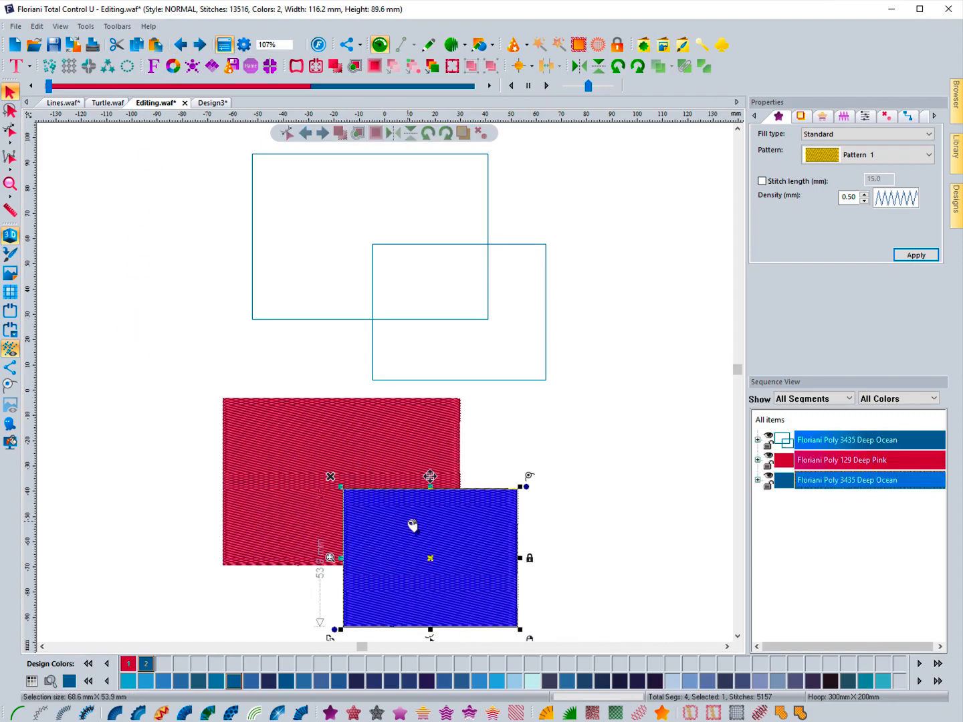
Remove the stitches overlapped by the blue fill, with an allowed overlap distance of 0 mm
{"action": "right_click", "coordinate": [410, 523]}
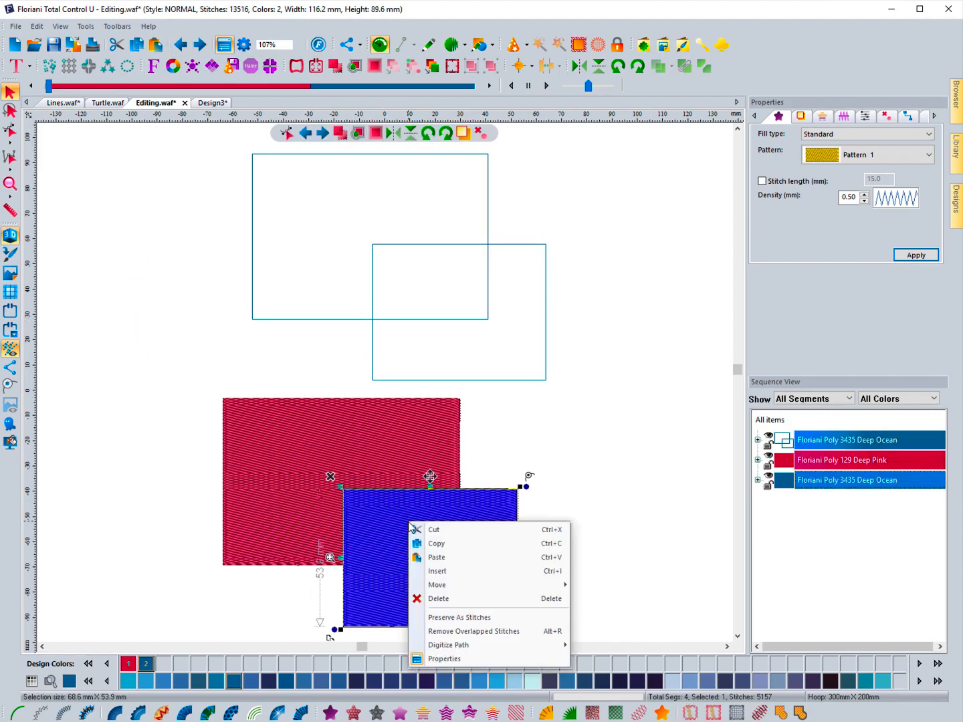
{"action": "left_click", "coordinate": [454, 632]}
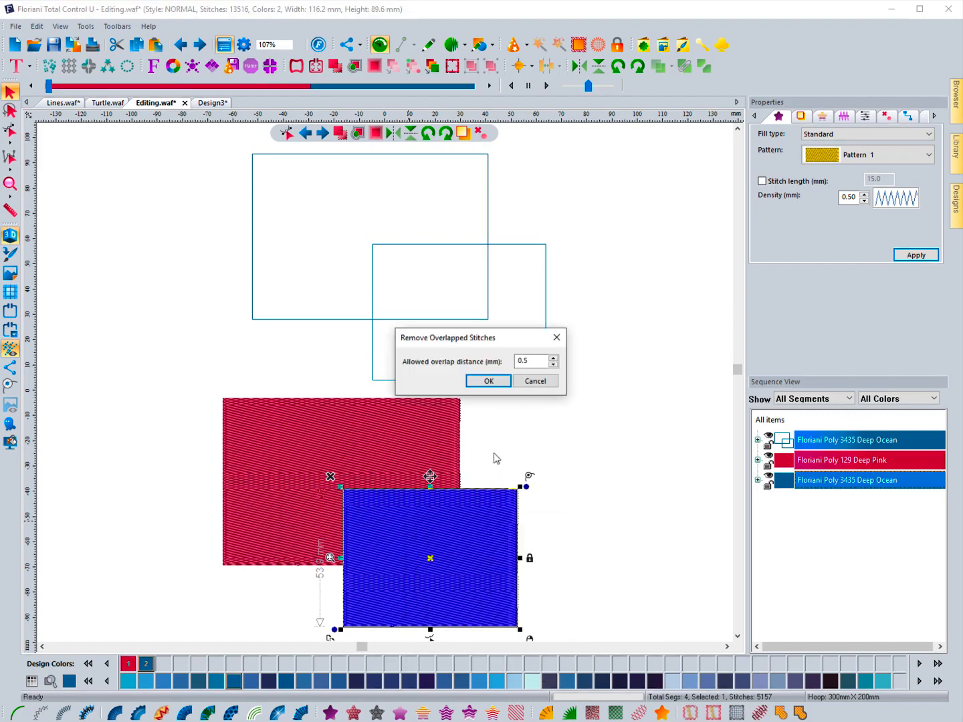
{"action": "double_click", "coordinate": [519, 361]}
{"action": "type", "text": "0"}
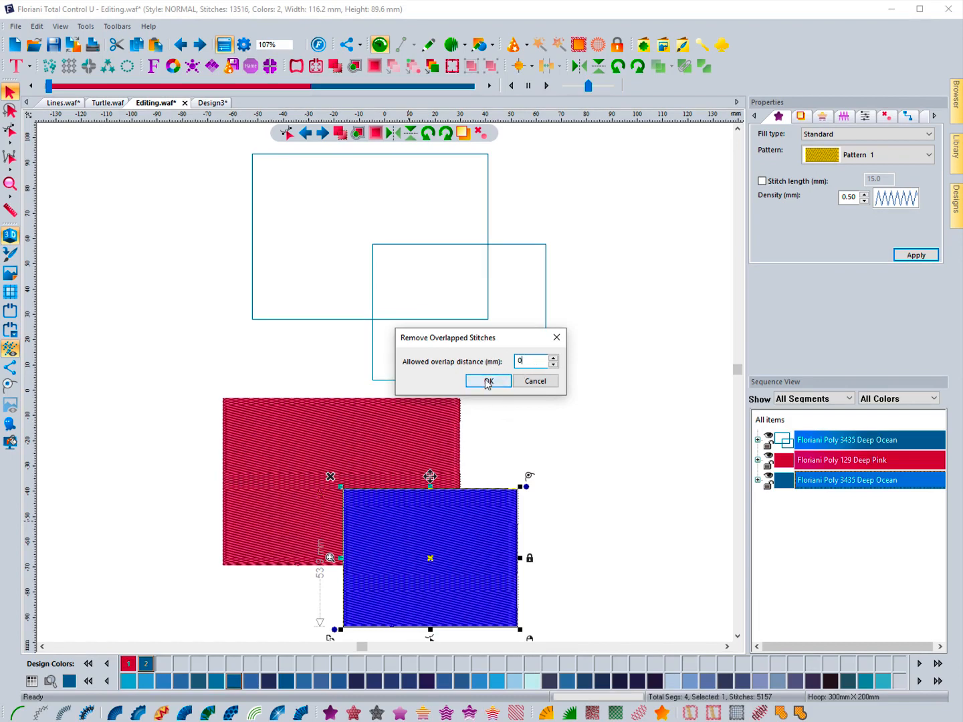
{"action": "left_click", "coordinate": [487, 381]}
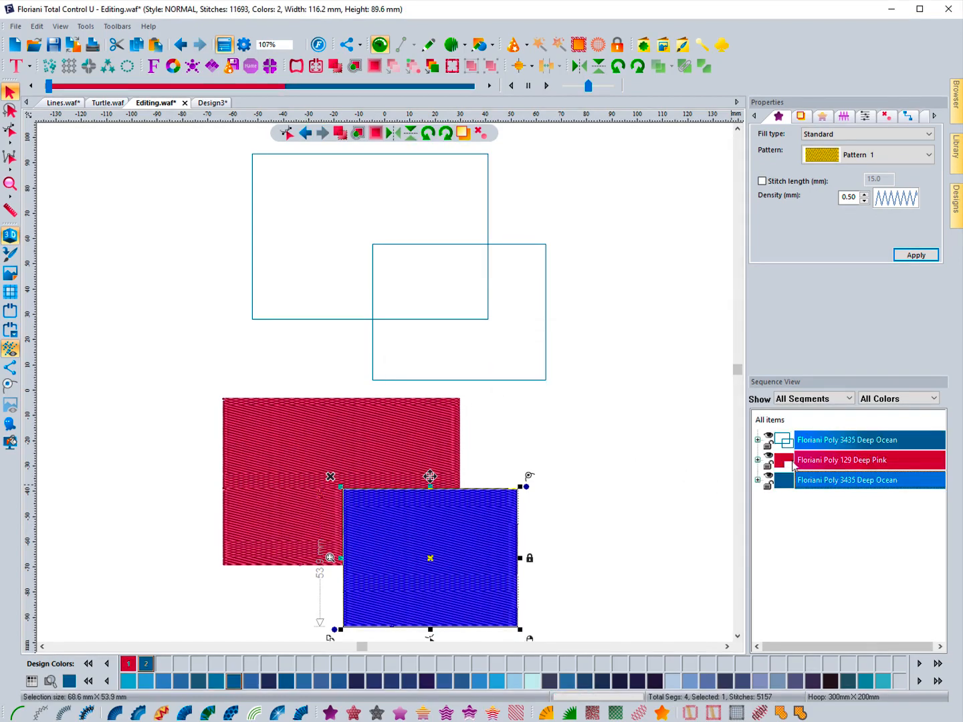
{"action": "left_click", "coordinate": [445, 527]}
{"action": "left_click", "coordinate": [434, 531]}
{"action": "mouse_move", "coordinate": [436, 531]}
{"action": "left_mouse_down"}
{"action": "mouse_move", "coordinate": [464, 549]}
{"action": "mouse_move", "coordinate": [434, 531]}
{"action": "left_mouse_up"}
Select both overlapping rectangle outlines and trim the larger one where the smaller one covers it
{"action": "left_click_drag", "start_coordinate": [244, 147], "coordinate": [562, 391]}
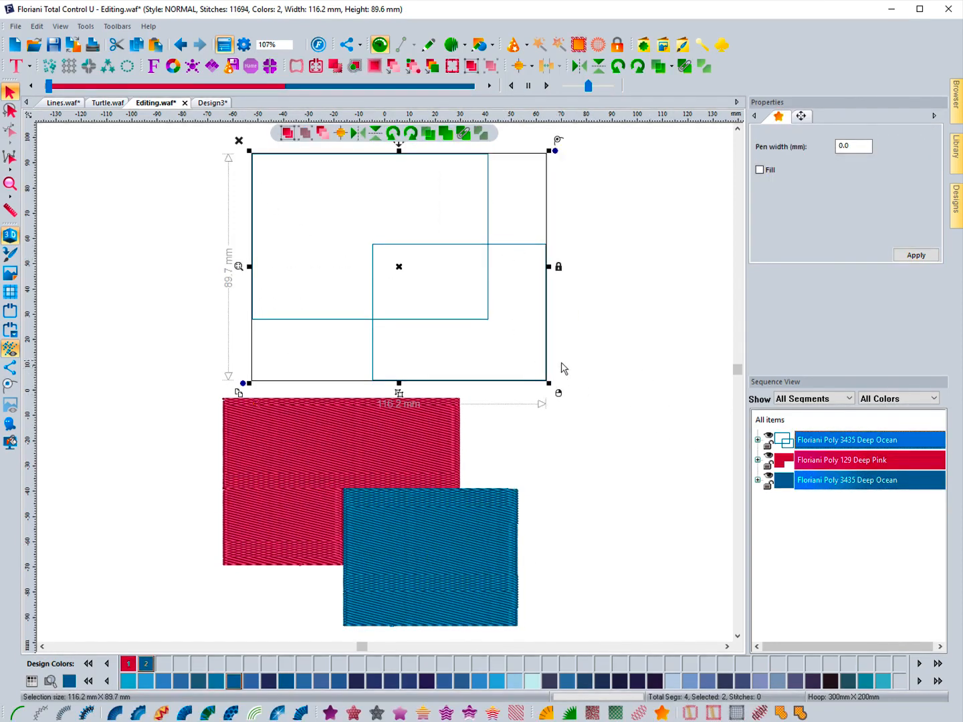
{"action": "left_click", "coordinate": [671, 69]}
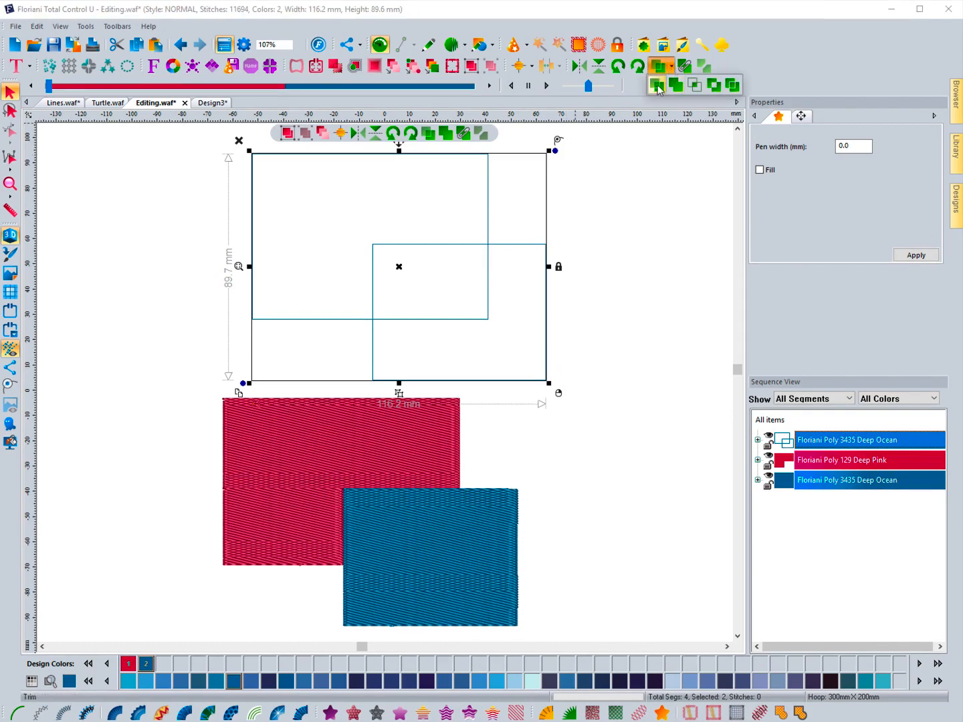
{"action": "left_click", "coordinate": [657, 85]}
{"action": "left_click", "coordinate": [555, 228]}
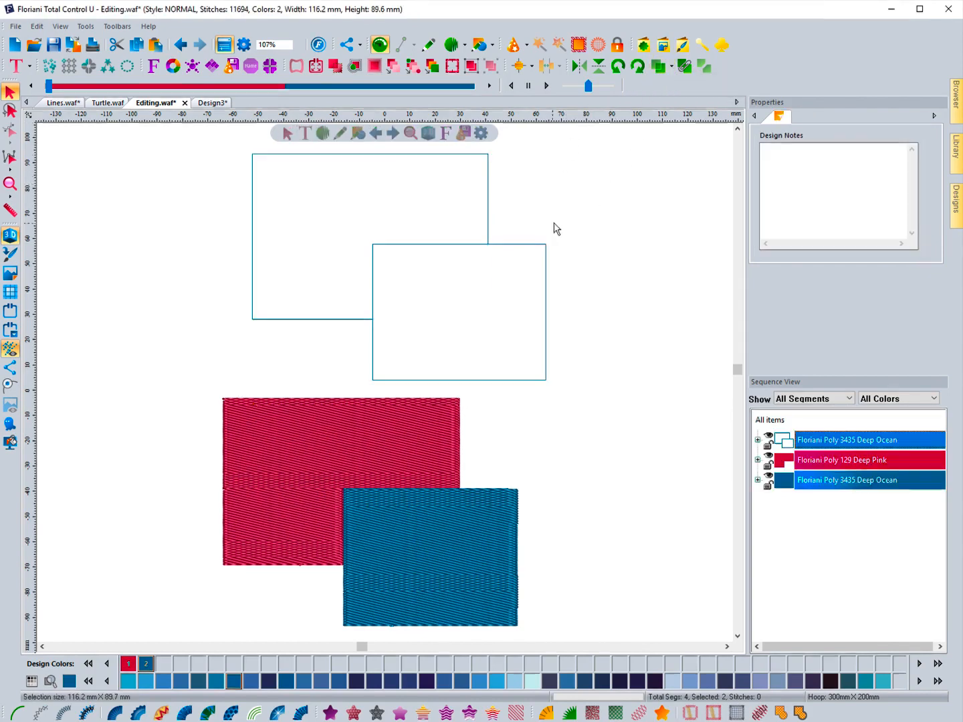
Try shifting the smaller rectangle slightly down and to the right of the trimmed outline, and move it back into the notch
{"action": "left_click_drag", "start_coordinate": [532, 246], "coordinate": [540, 257]}
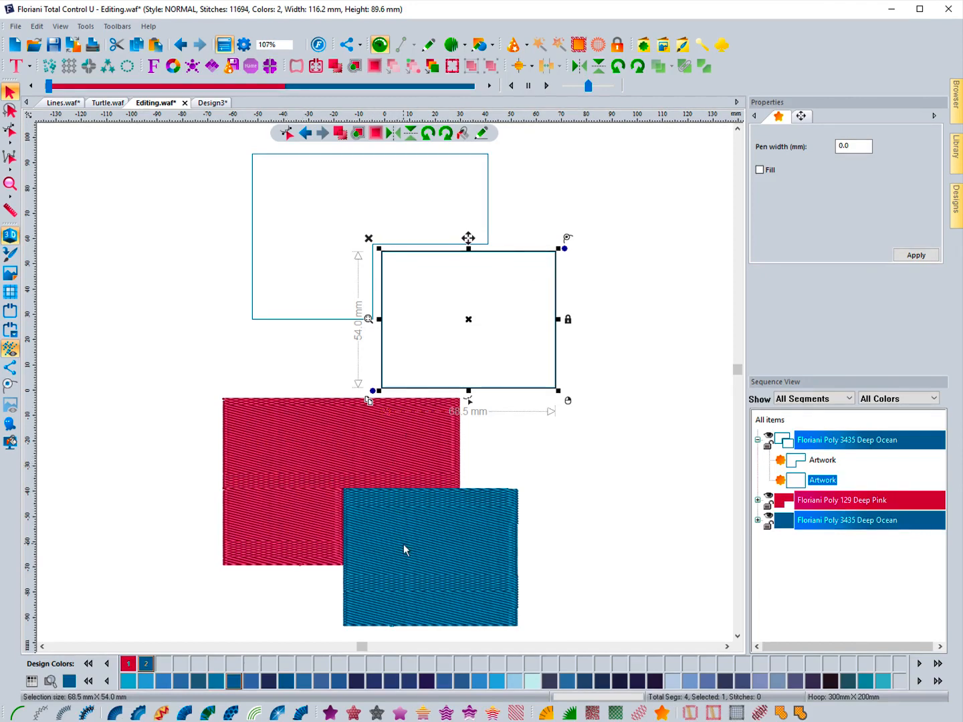
{"action": "left_click", "coordinate": [173, 445]}
{"action": "left_click_drag", "start_coordinate": [382, 367], "coordinate": [370, 353]}
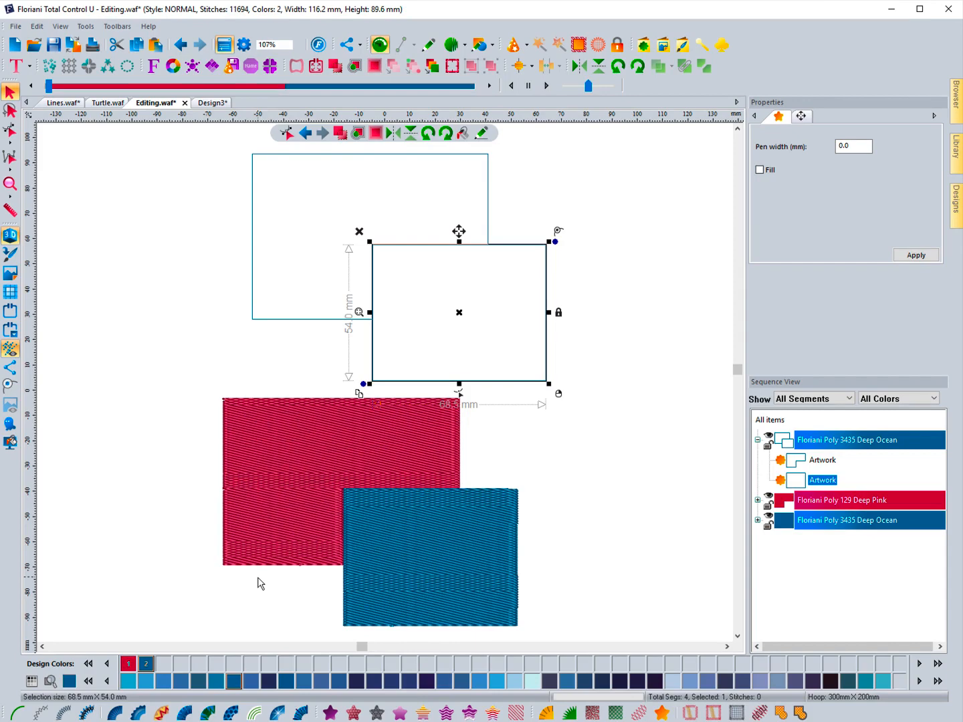
{"action": "left_click", "coordinate": [158, 250]}
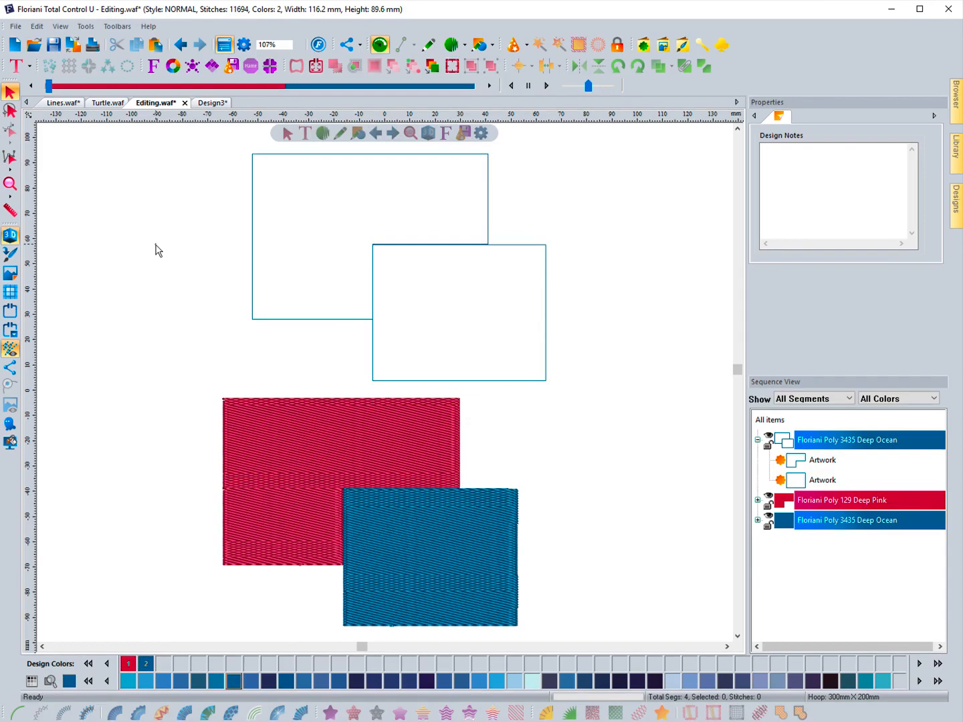
In the Turtle design, select the entire turtle and move it about 150 mm to the right
{"action": "left_click", "coordinate": [107, 105]}
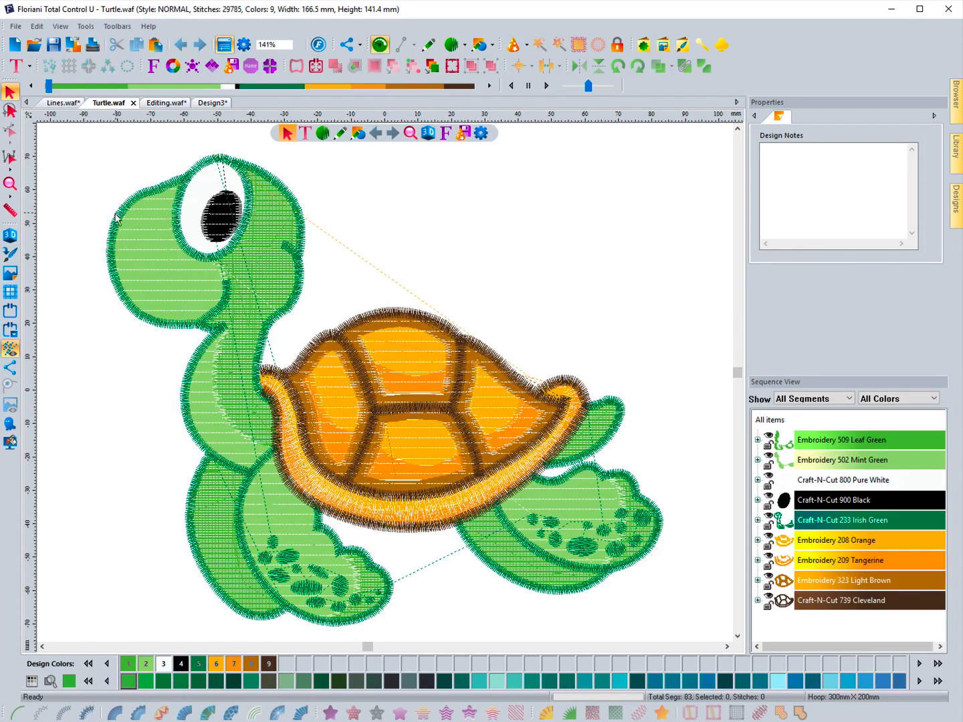
{"action": "scroll", "coordinate": [135, 245], "scroll_direction": "down", "scroll_amount": 2}
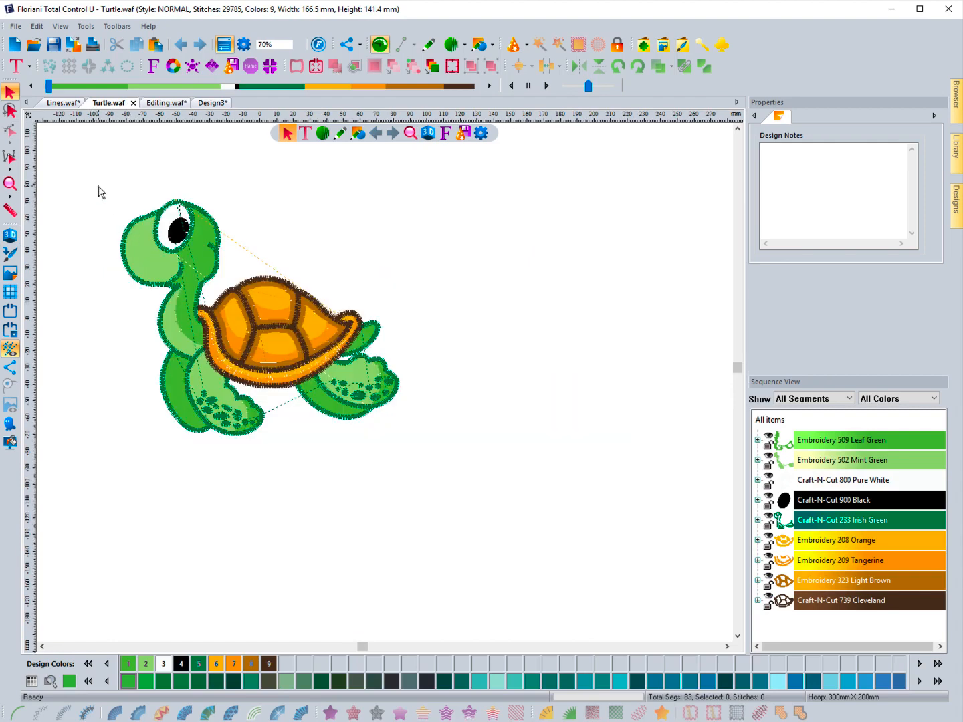
{"action": "left_click_drag", "start_coordinate": [99, 186], "coordinate": [429, 470]}
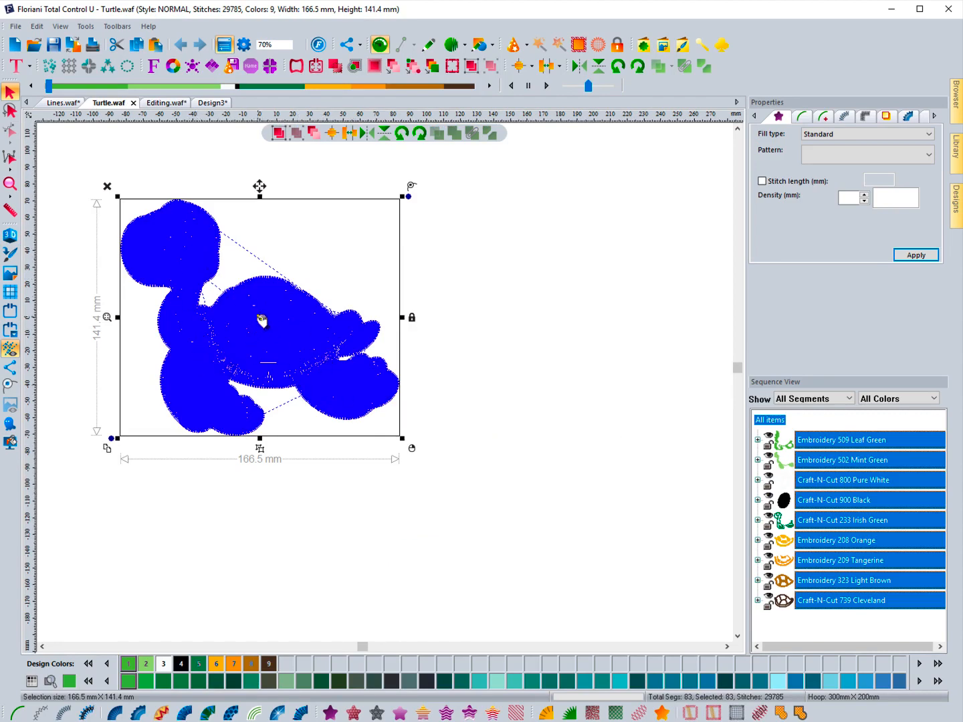
{"action": "left_click_drag", "start_coordinate": [261, 321], "coordinate": [519, 308]}
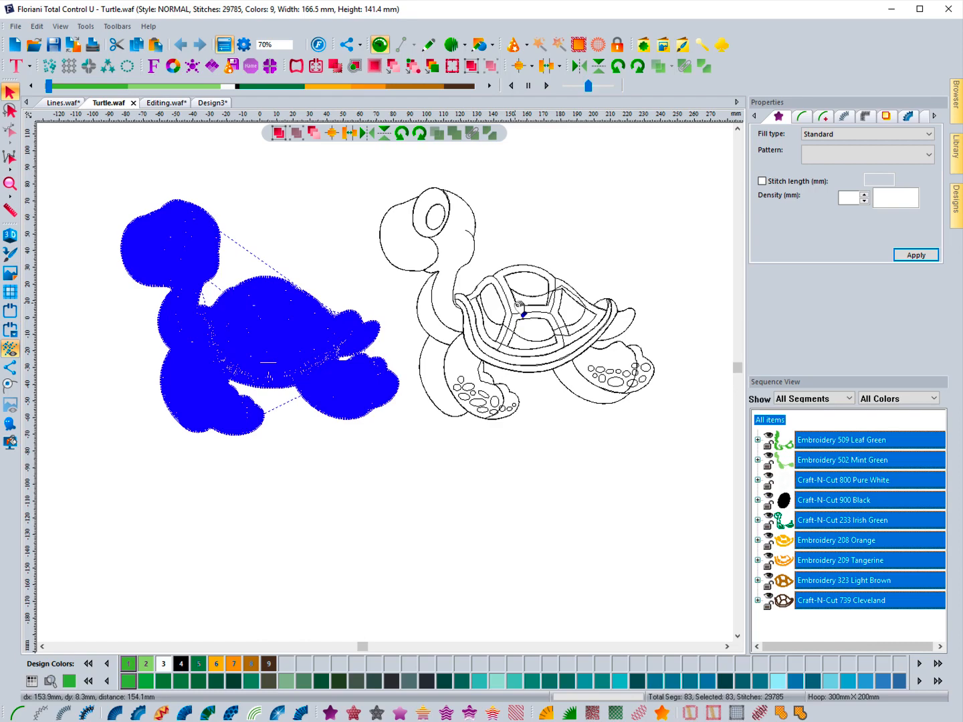
{"action": "left_click_drag", "start_coordinate": [519, 305], "coordinate": [520, 307]}
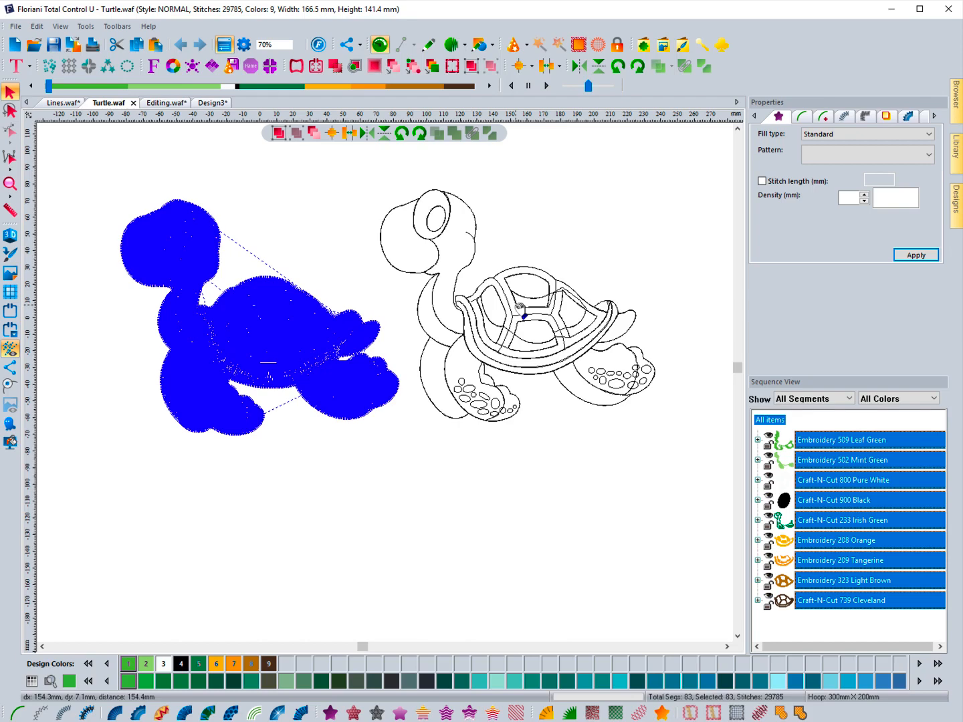
{"action": "left_click_drag", "start_coordinate": [521, 309], "coordinate": [511, 299]}
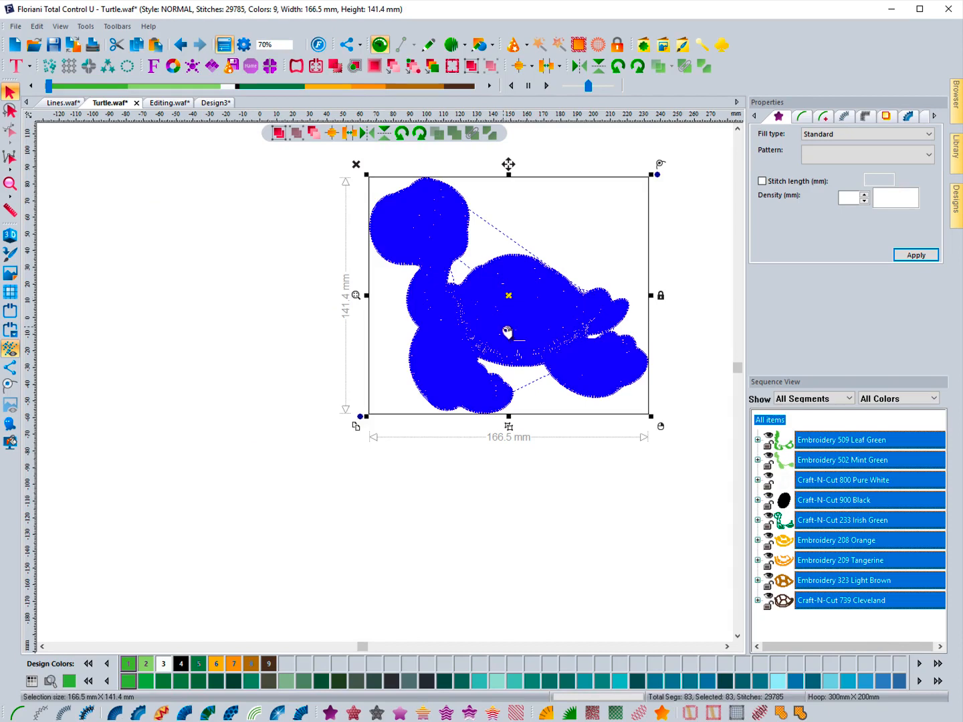
{"action": "left_click", "coordinate": [331, 340]}
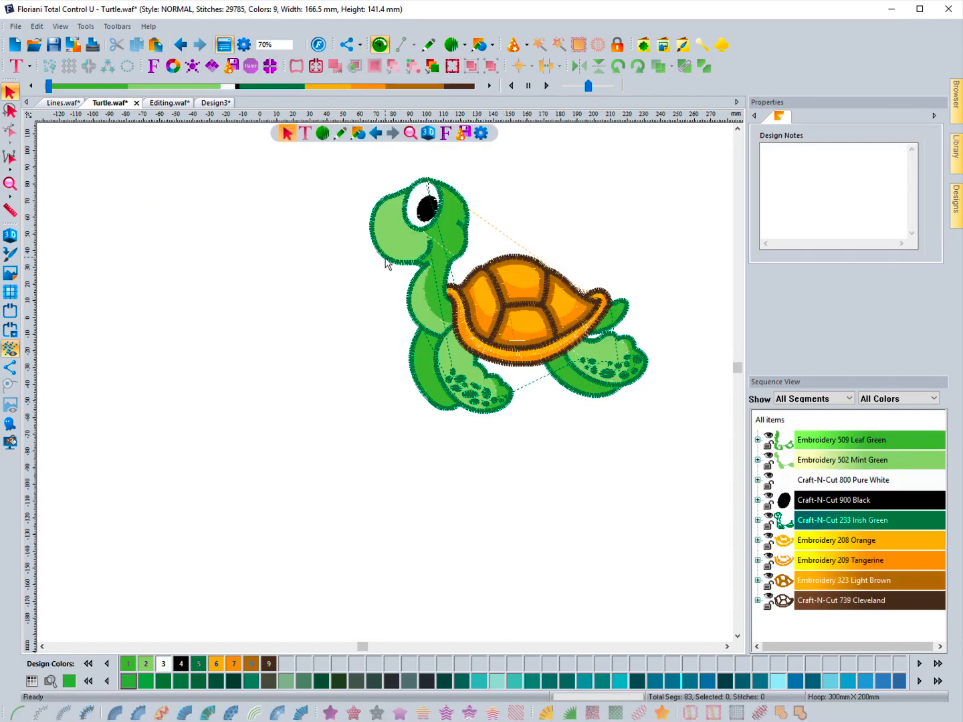
Try moving the mint green face fill out of the turtle's head and back, and undo both moves
{"action": "left_click", "coordinate": [399, 246]}
{"action": "left_click_drag", "start_coordinate": [398, 246], "coordinate": [270, 251]}
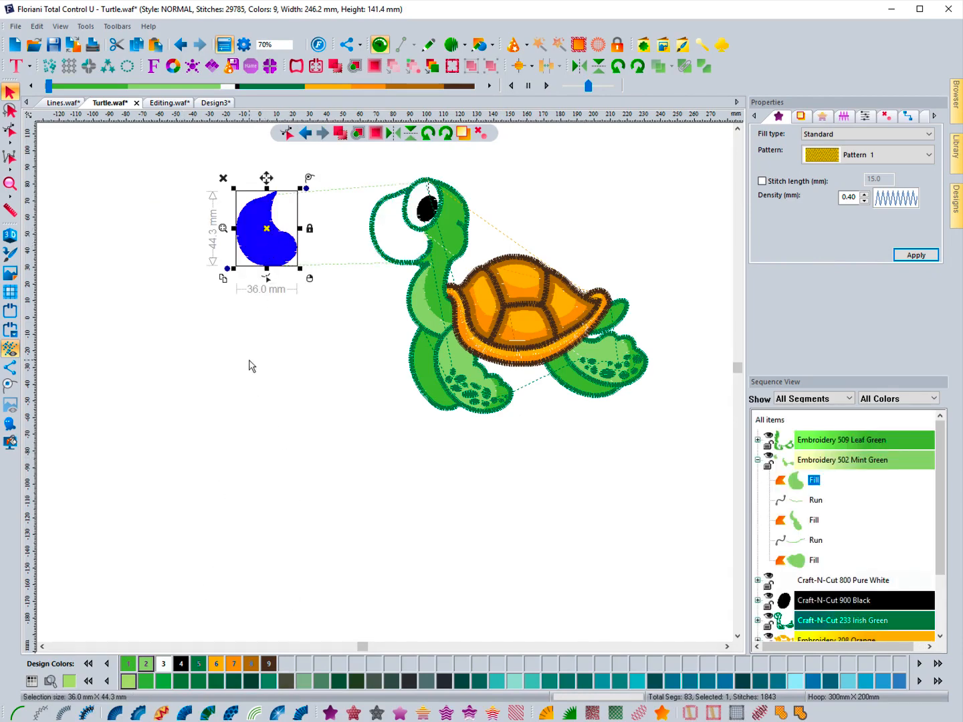
{"action": "left_click_drag", "start_coordinate": [269, 231], "coordinate": [406, 229]}
{"action": "left_click", "coordinate": [190, 304]}
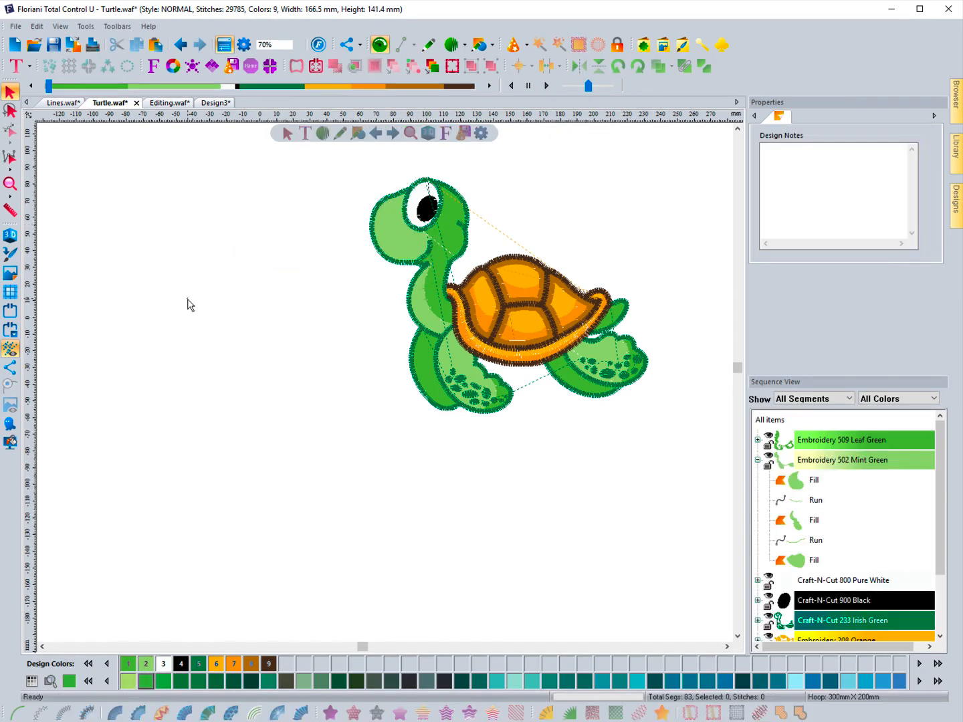
{"action": "left_click", "coordinate": [182, 46]}
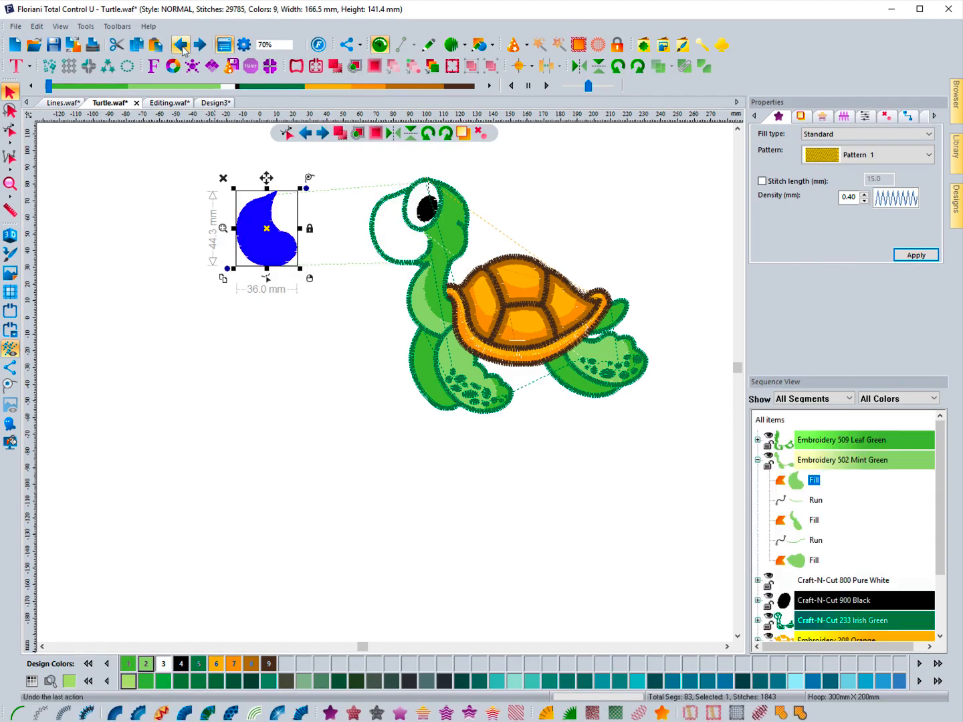
{"action": "left_click", "coordinate": [181, 47]}
{"action": "left_click", "coordinate": [174, 208]}
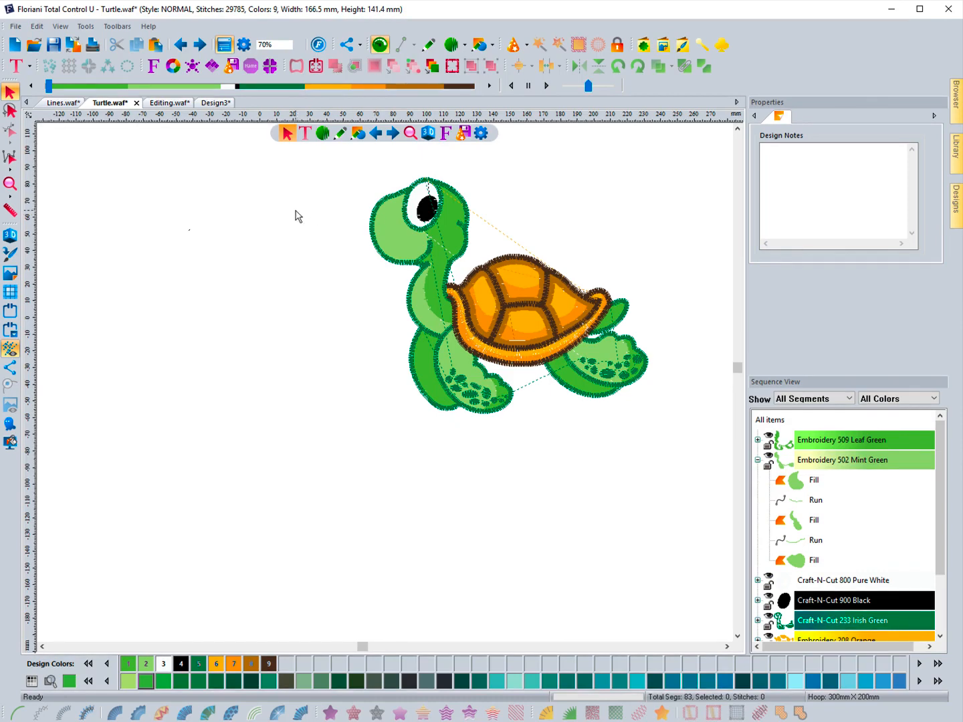
Save the turtle design as a Baby Lock/Brother/Bernina (PES v9) file named Turtle, replacing the existing Turtle.pes
{"action": "left_click", "coordinate": [10, 184]}
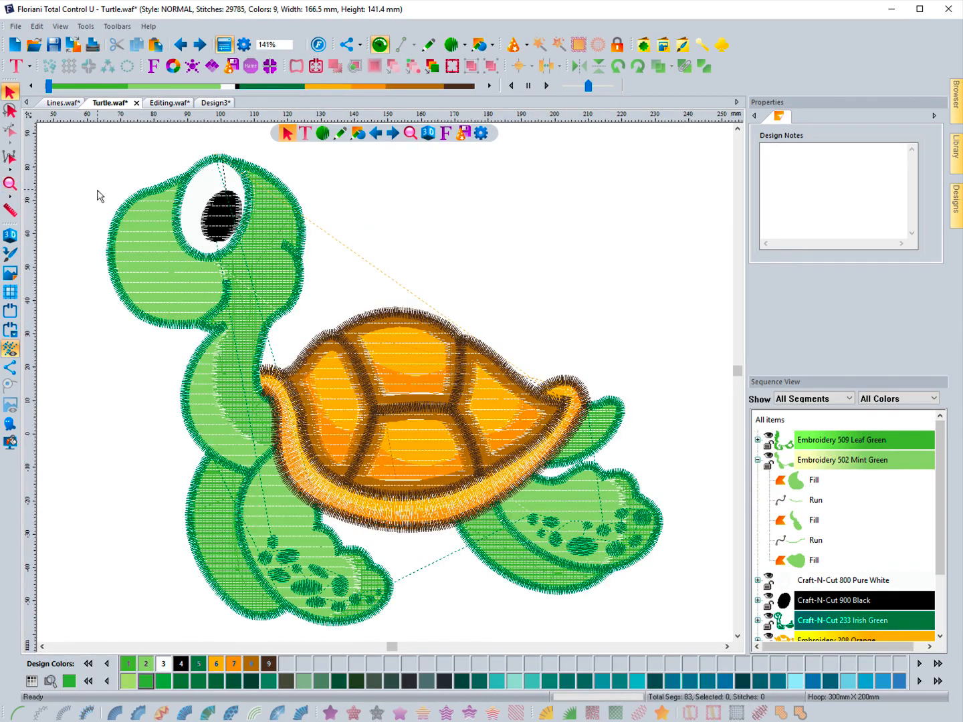
{"action": "left_click", "coordinate": [15, 28]}
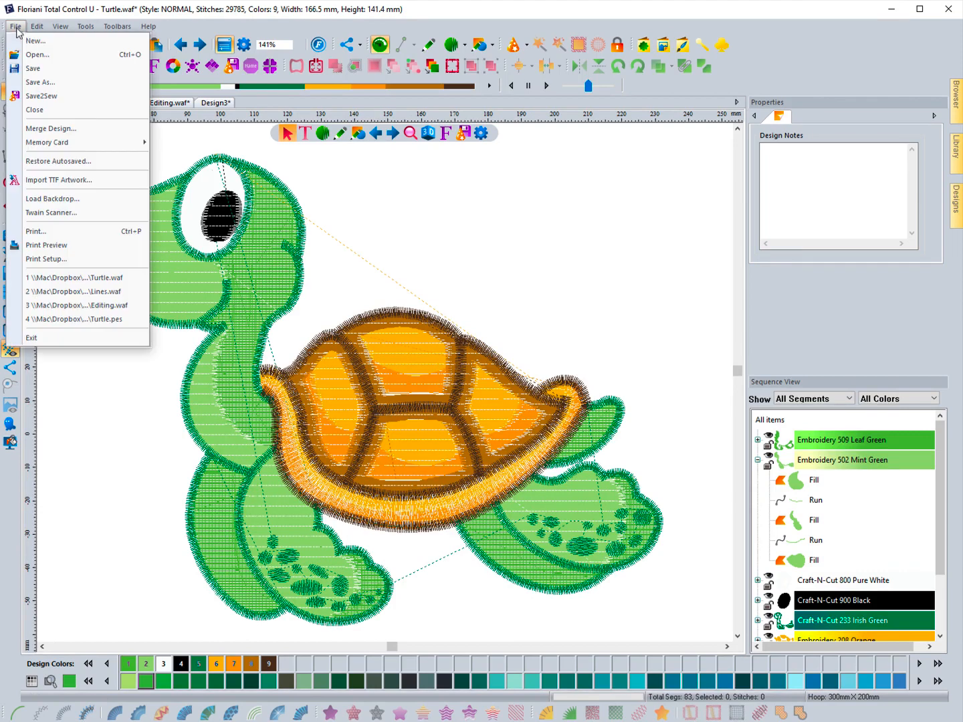
{"action": "left_click", "coordinate": [32, 82]}
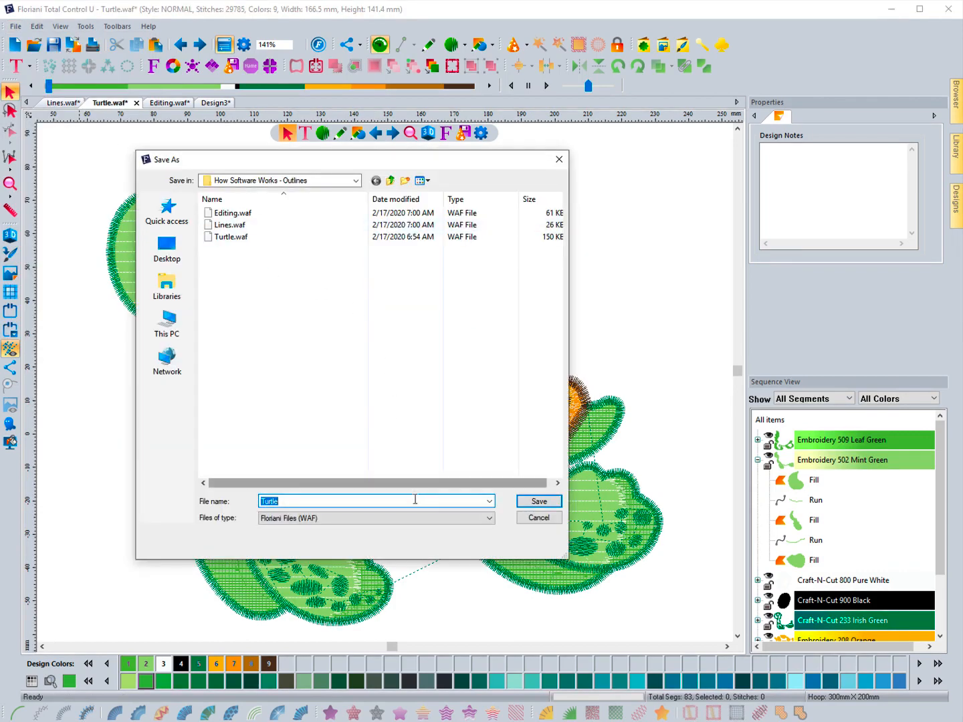
{"action": "left_click", "coordinate": [417, 521]}
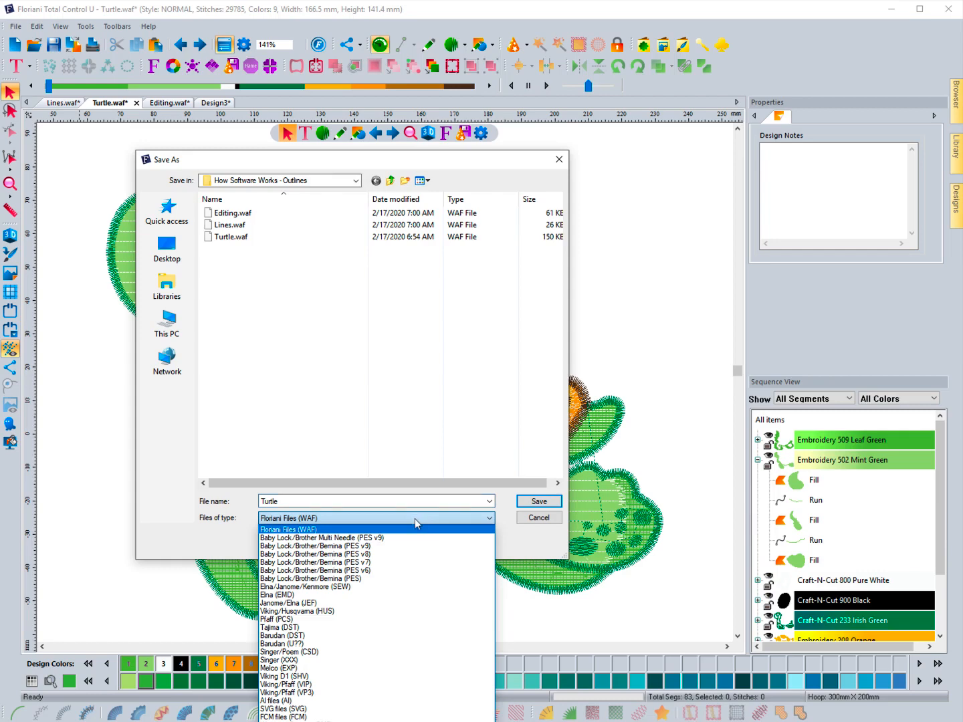
{"action": "left_click", "coordinate": [363, 546]}
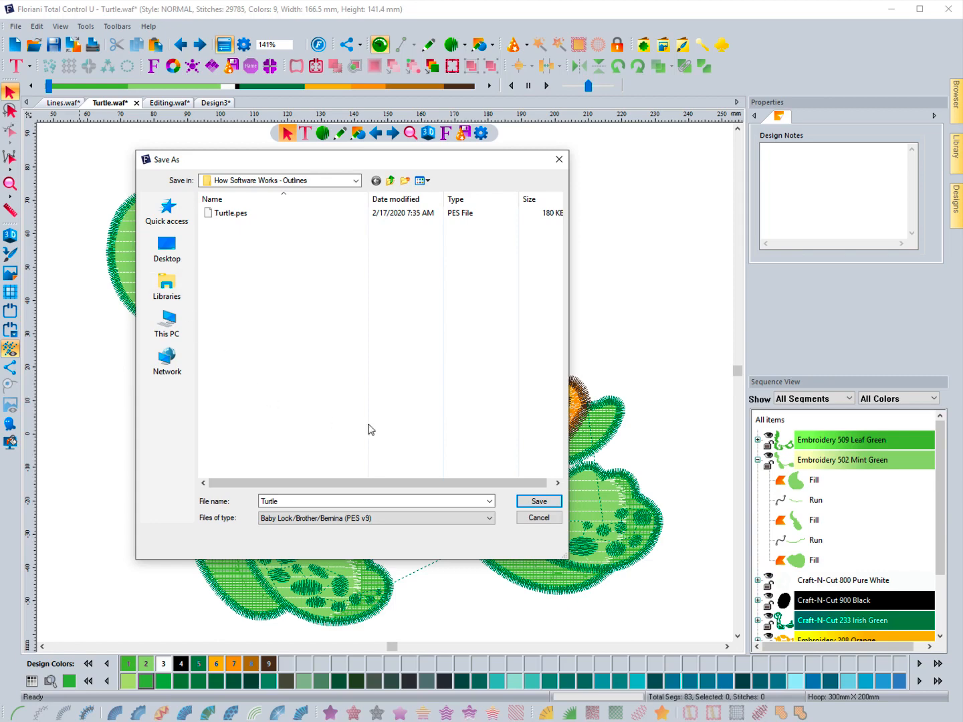
{"action": "left_click", "coordinate": [539, 503]}
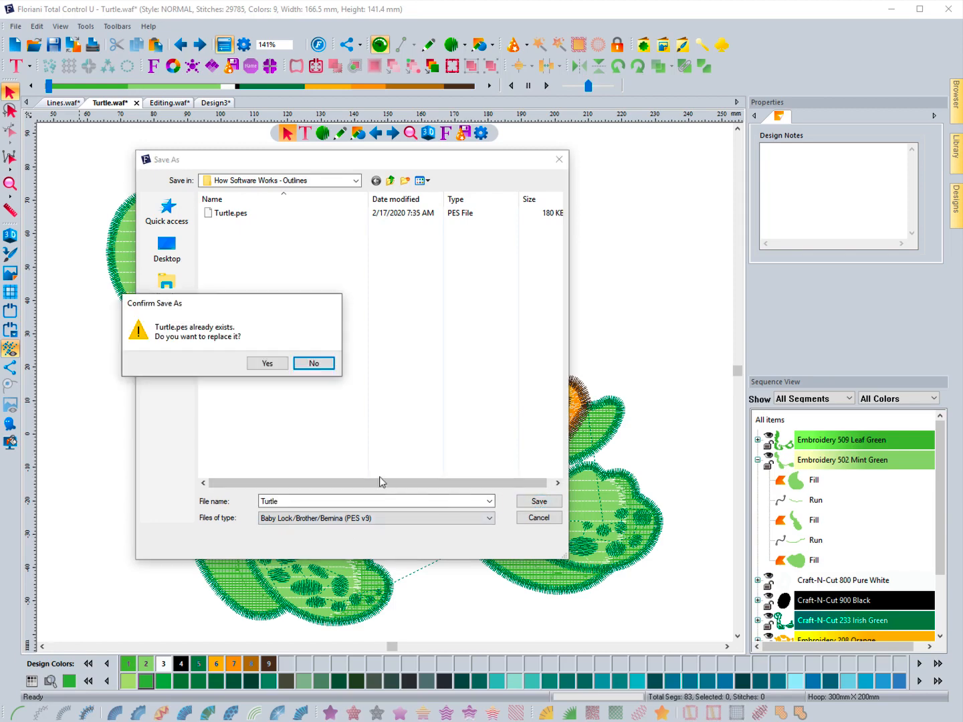
{"action": "left_click", "coordinate": [268, 363]}
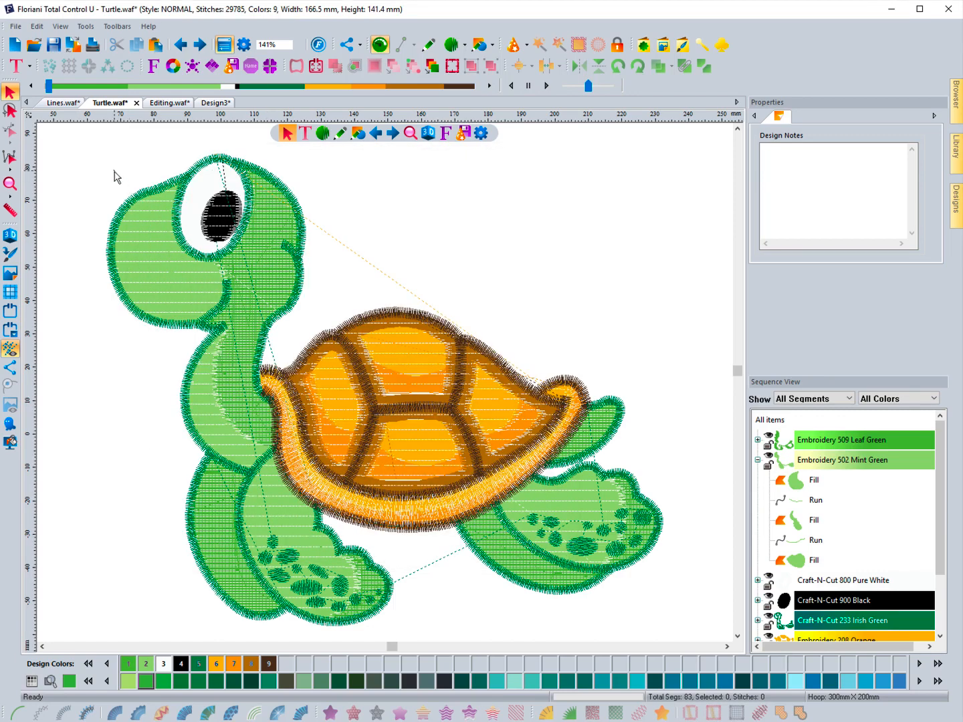
Open the Turtle.pes stitch file without converting it to outlines
{"action": "left_click", "coordinate": [33, 46]}
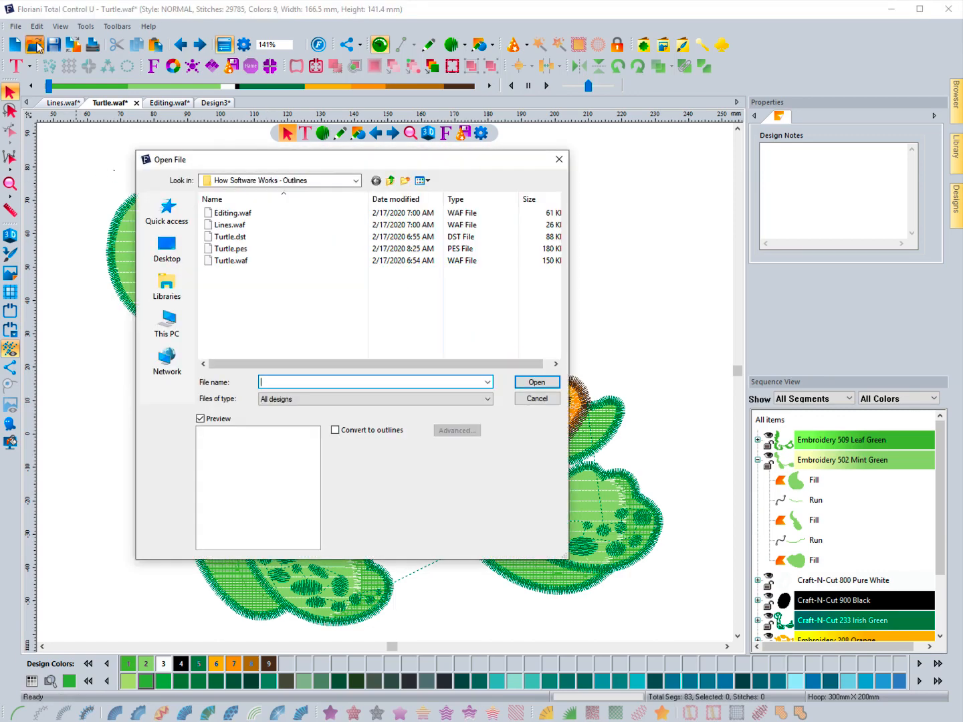
{"action": "left_click", "coordinate": [234, 251]}
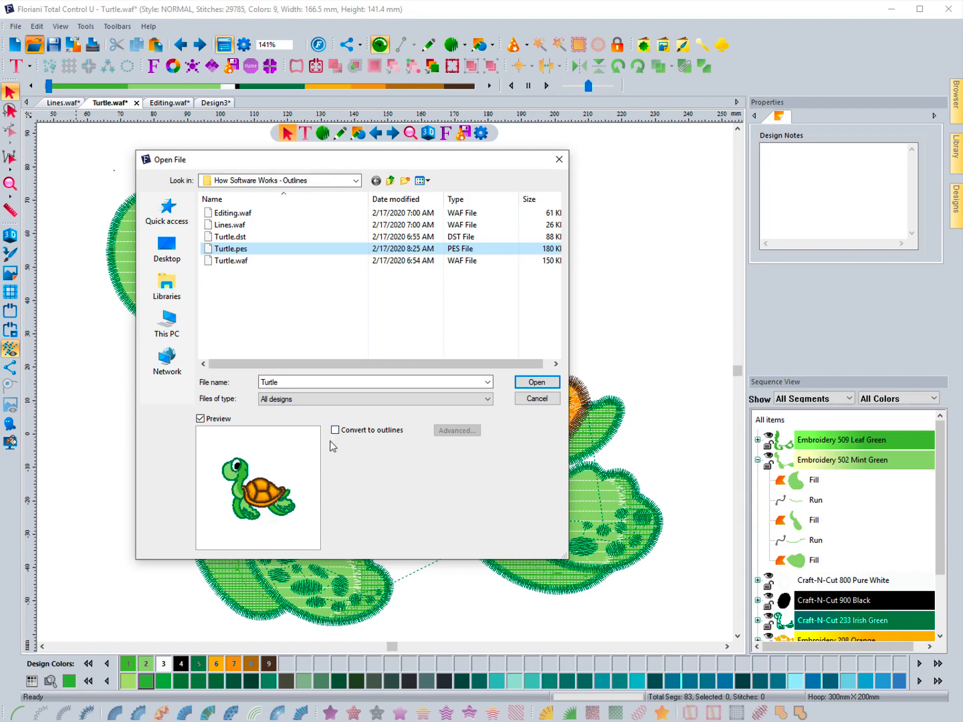
{"action": "left_click", "coordinate": [536, 383]}
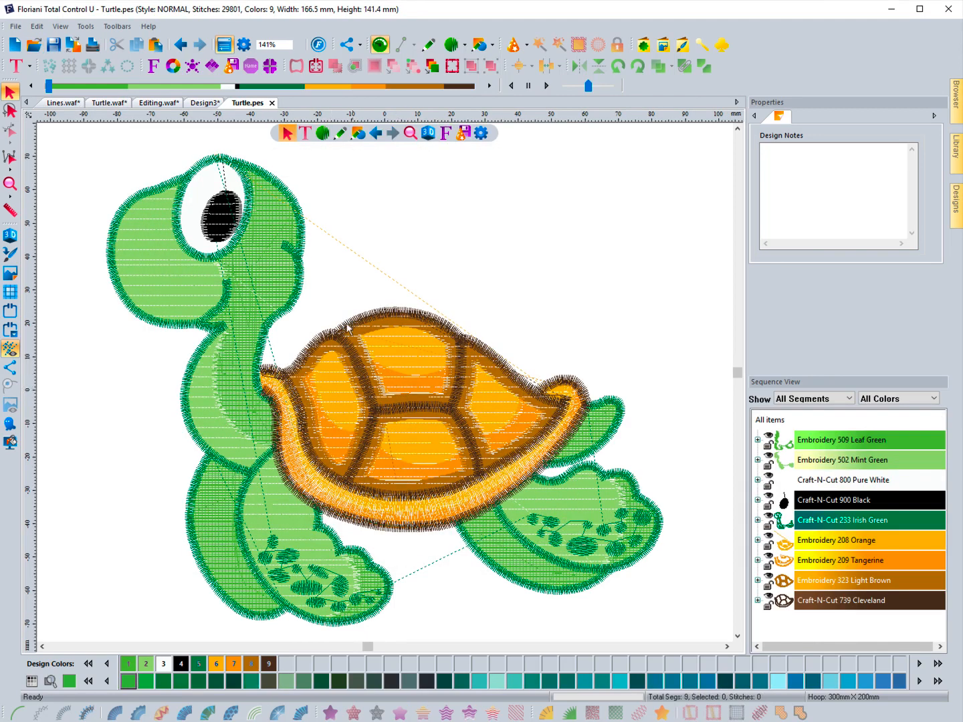
Turn on the 3D stitch display for Turtle.pes and for the Turtle.waf design
{"action": "left_click", "coordinate": [11, 235]}
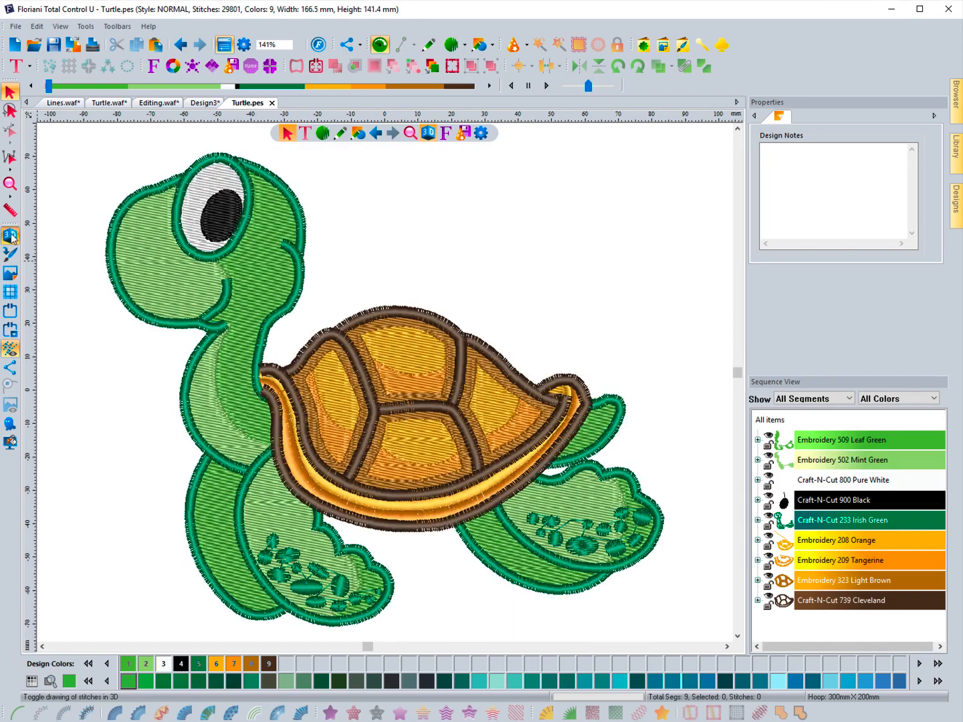
{"action": "left_click", "coordinate": [102, 105]}
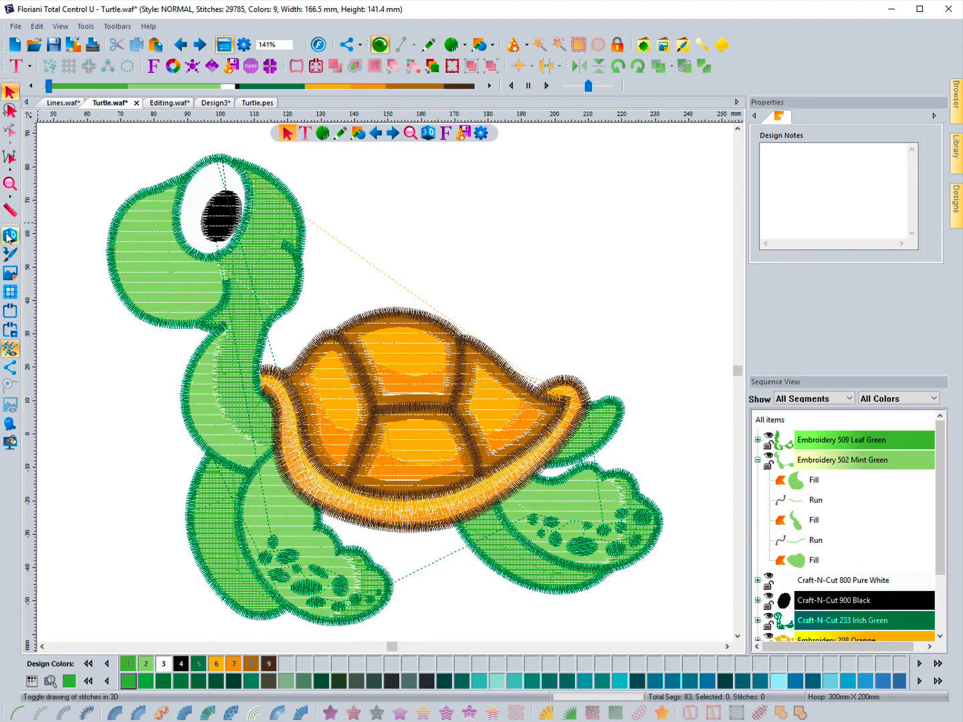
{"action": "left_click", "coordinate": [8, 235]}
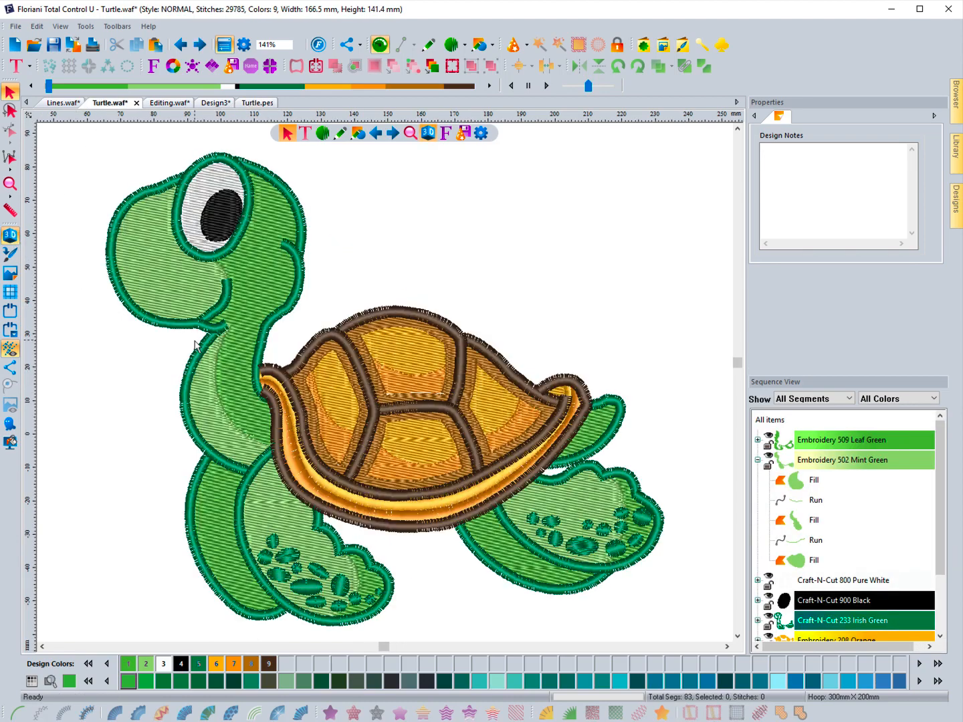
Select the entire turtle in Turtle.waf, shift it slightly to the left and down, and deselect it
{"action": "scroll", "coordinate": [196, 345], "scroll_direction": "down", "scroll_amount": 2}
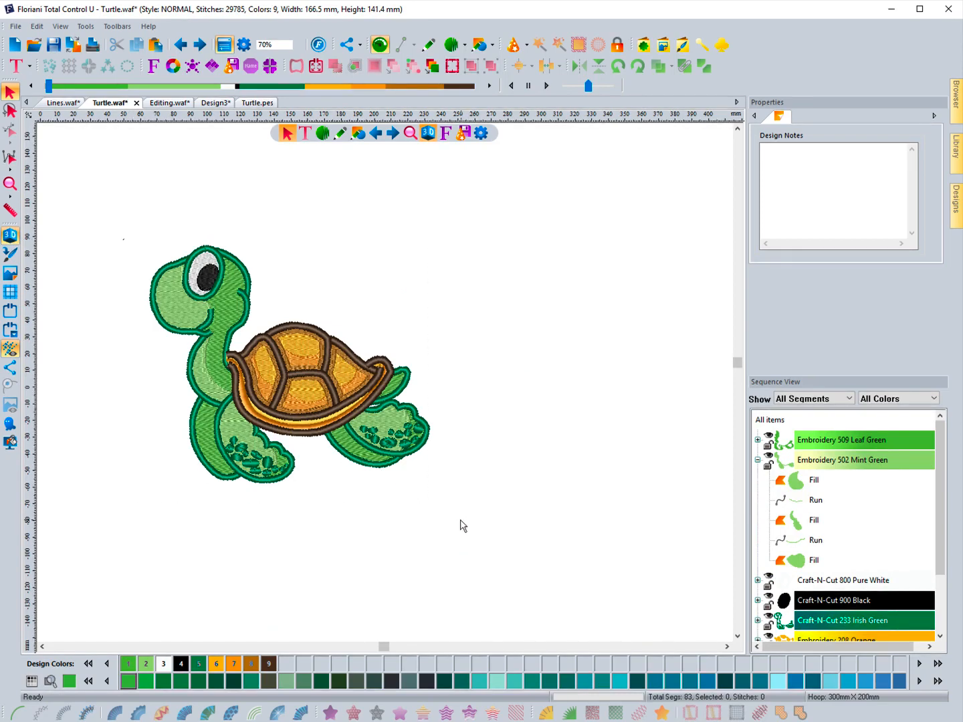
{"action": "key", "text": "ctrl+a"}
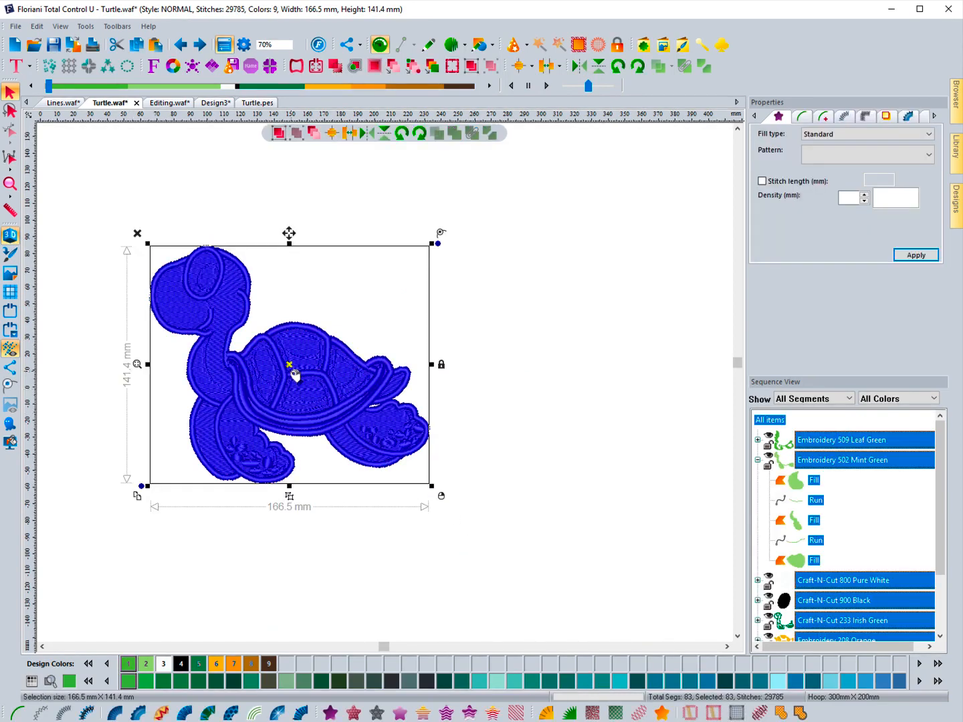
{"action": "mouse_move", "coordinate": [292, 367]}
{"action": "left_mouse_down"}
{"action": "mouse_move", "coordinate": [477, 318]}
{"action": "mouse_move", "coordinate": [279, 379]}
{"action": "mouse_move", "coordinate": [285, 371]}
{"action": "left_mouse_up"}
{"action": "left_click", "coordinate": [615, 414]}
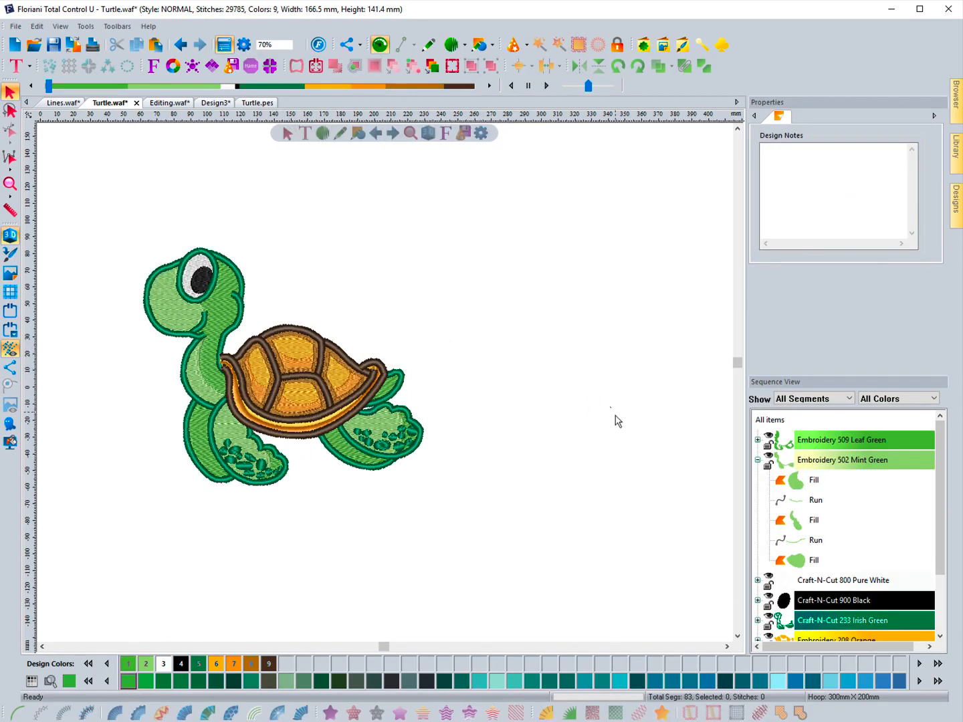
Select the first mint green fill, the turtle's face, in Turtle.waf and examine its fill and underlay settings
{"action": "left_click", "coordinate": [811, 480]}
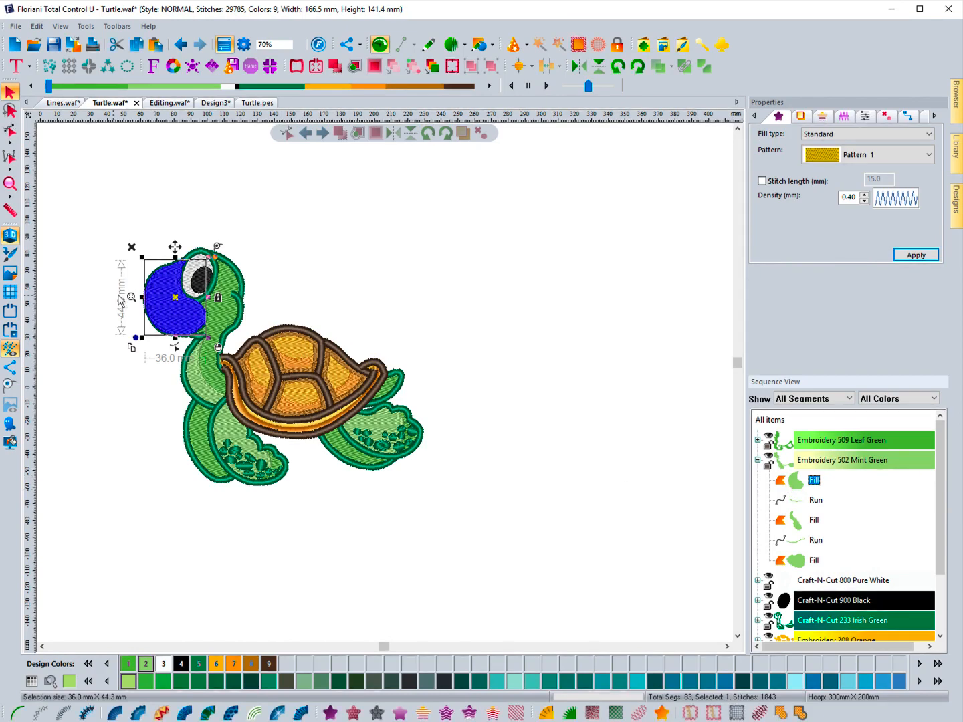
{"action": "left_click", "coordinate": [801, 117]}
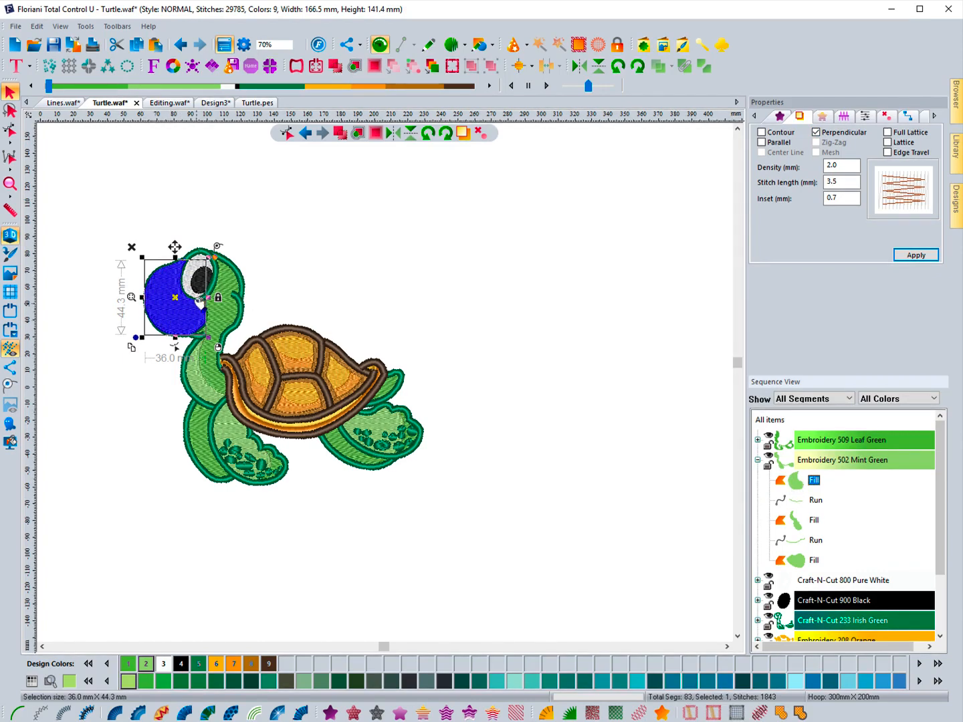
{"action": "left_click", "coordinate": [299, 273]}
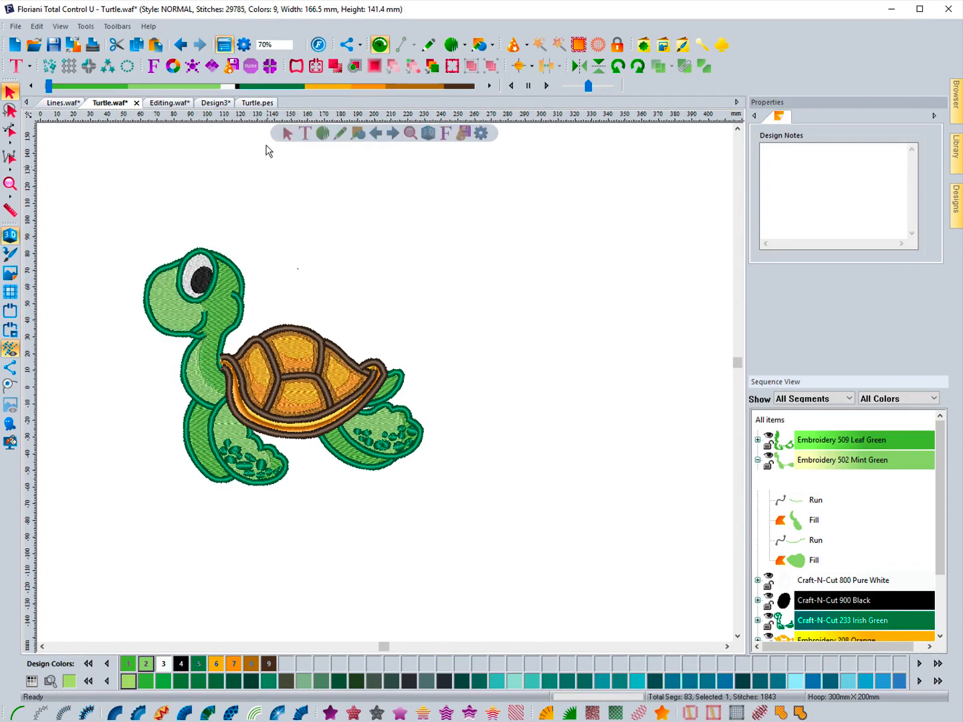
In Turtle.pes, select the entire turtle, try moving it about 136 mm right and 25 mm up, and bring it back
{"action": "left_click", "coordinate": [255, 103]}
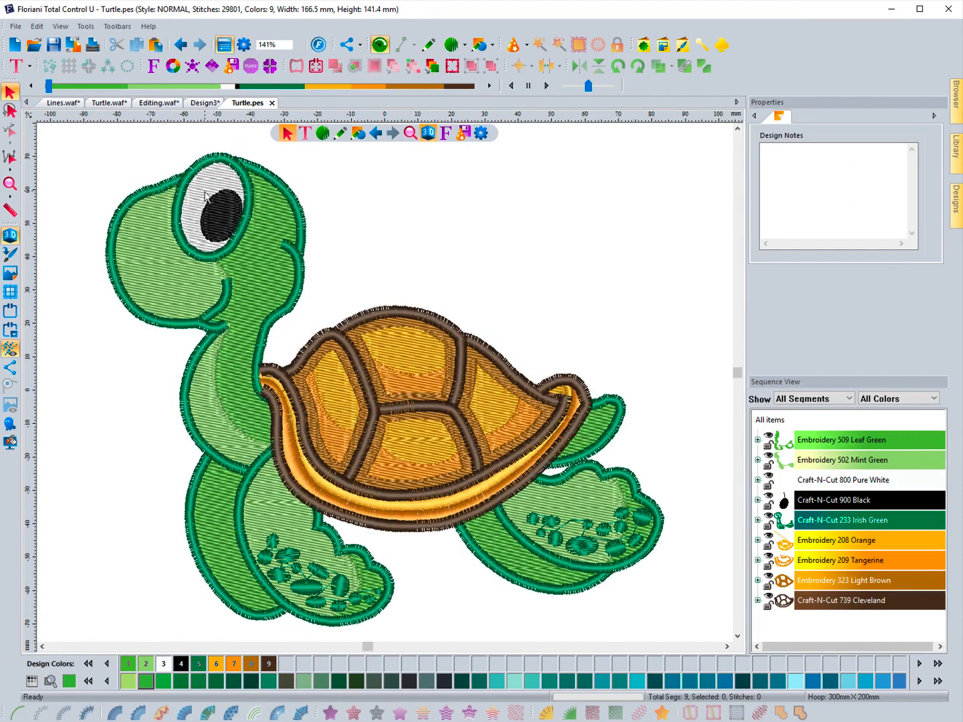
{"action": "scroll", "coordinate": [220, 263], "scroll_direction": "down", "scroll_amount": 1}
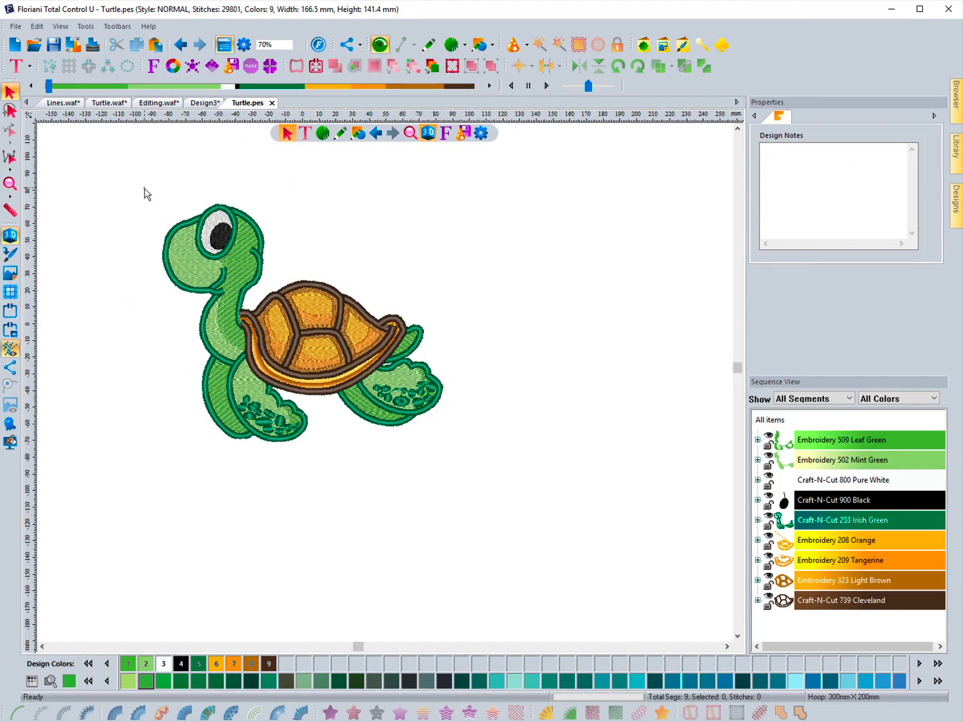
{"action": "left_click_drag", "start_coordinate": [143, 188], "coordinate": [475, 460]}
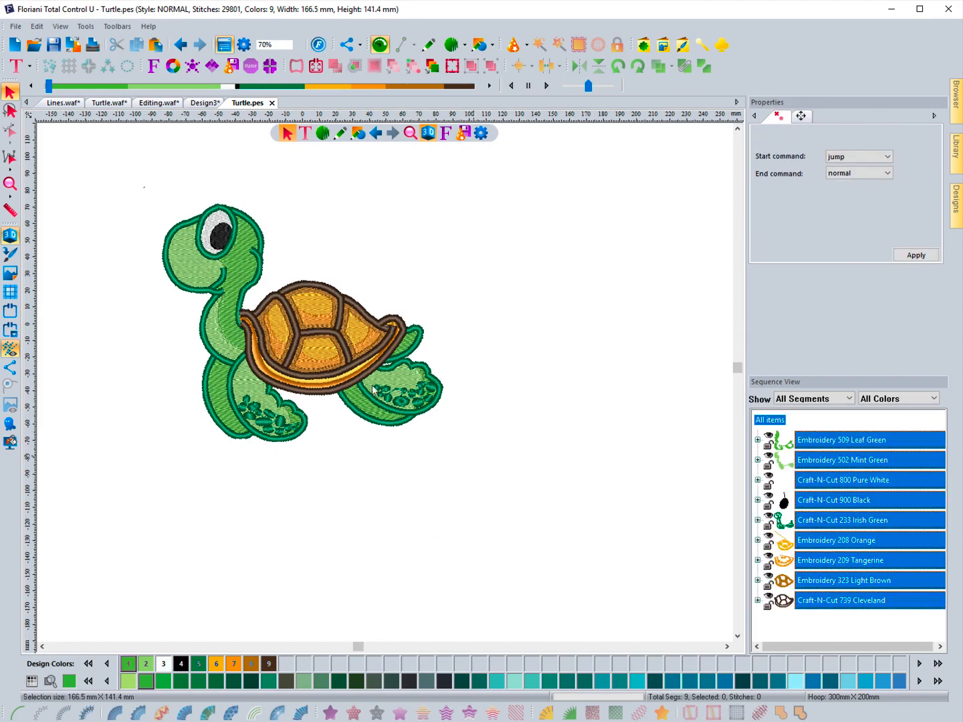
{"action": "left_click_drag", "start_coordinate": [333, 344], "coordinate": [544, 308]}
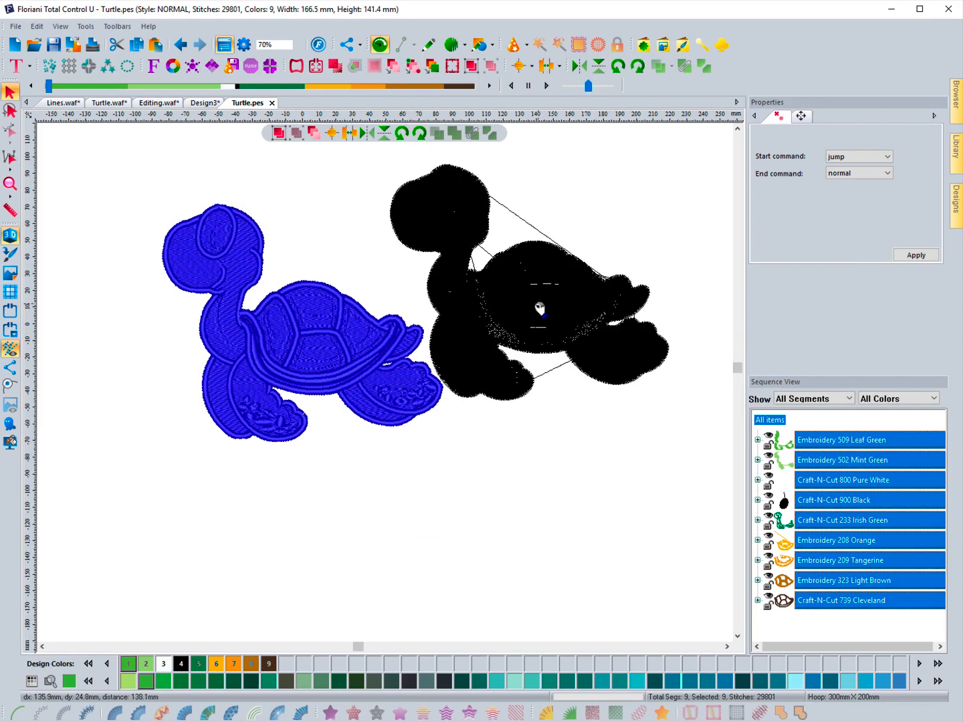
{"action": "left_click_drag", "start_coordinate": [543, 307], "coordinate": [313, 347]}
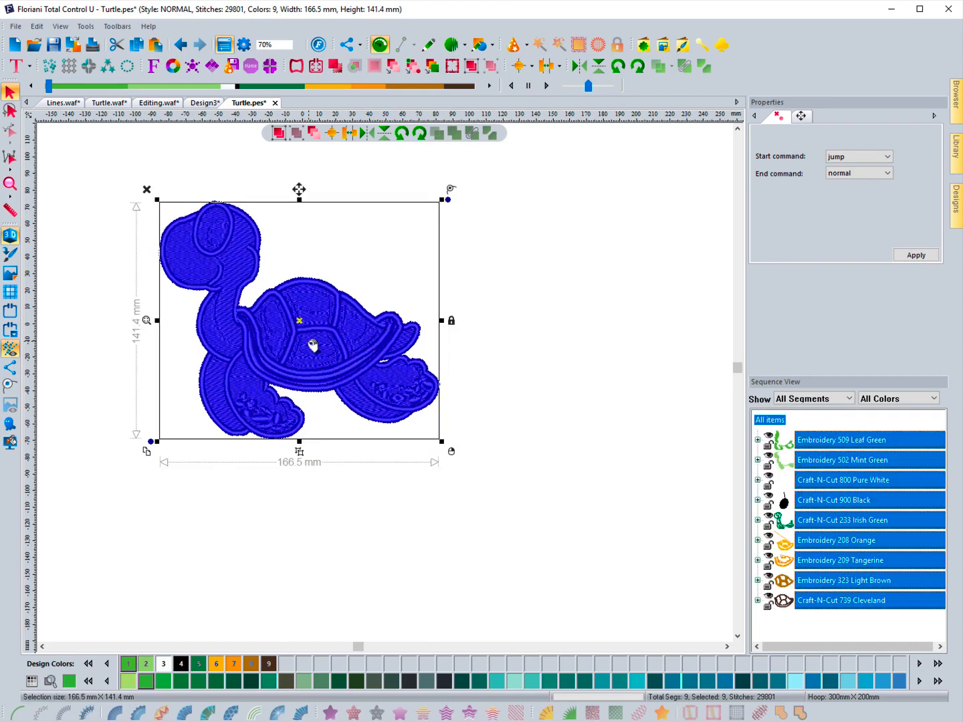
Compare the Turtle.waf design with Turtle.pes, and clear the selection on the turtle in the stitch file
{"action": "left_click", "coordinate": [115, 104]}
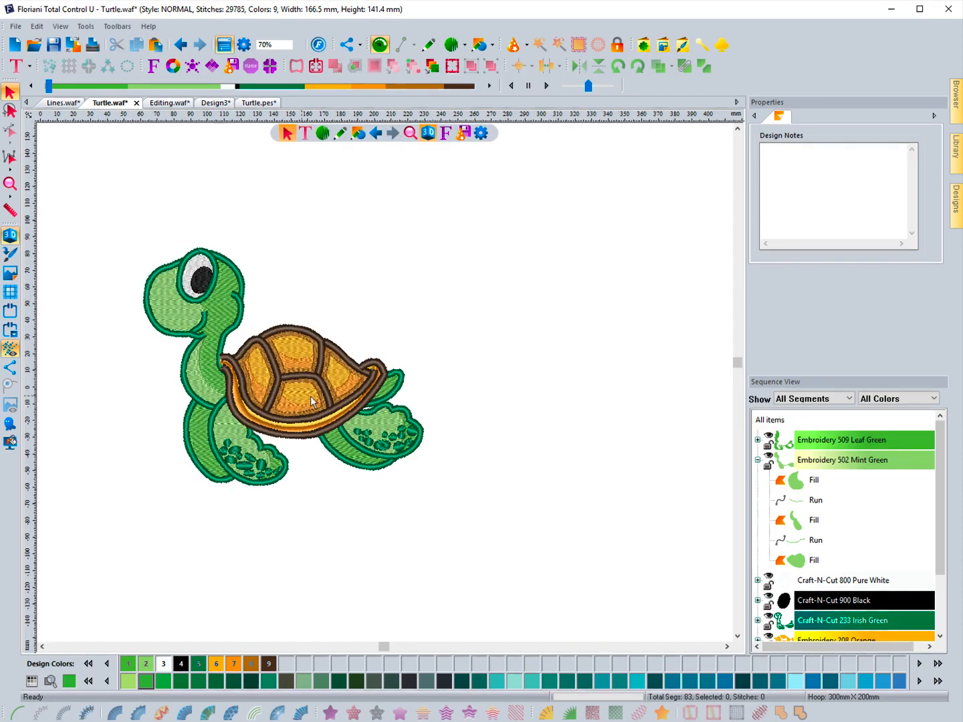
{"action": "left_click", "coordinate": [260, 105]}
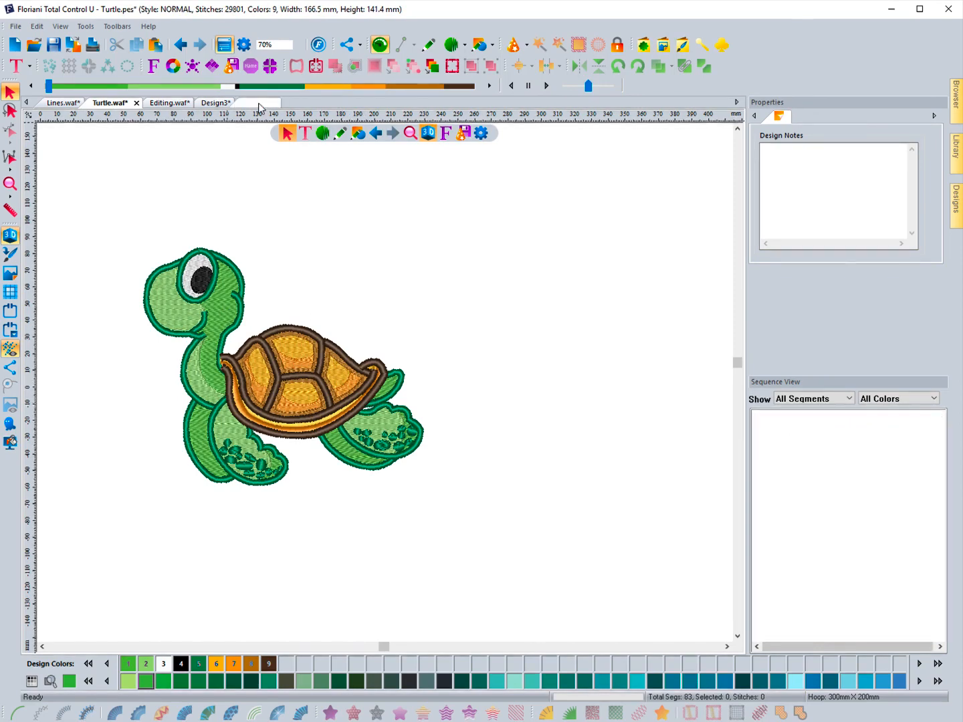
{"action": "key", "text": "ctrl+a"}
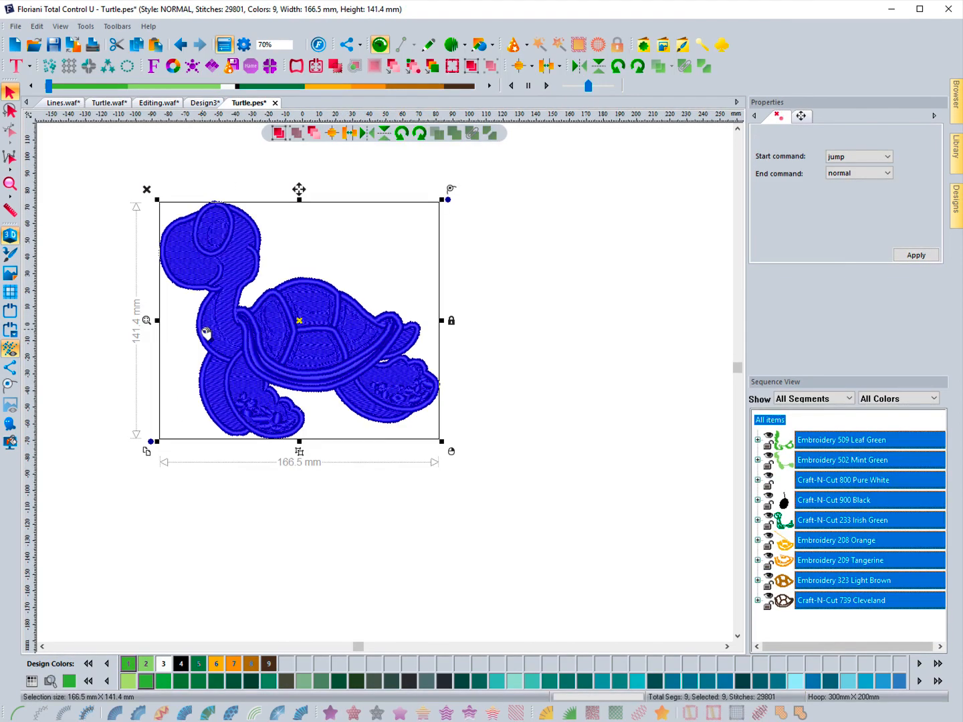
{"action": "left_click", "coordinate": [72, 268]}
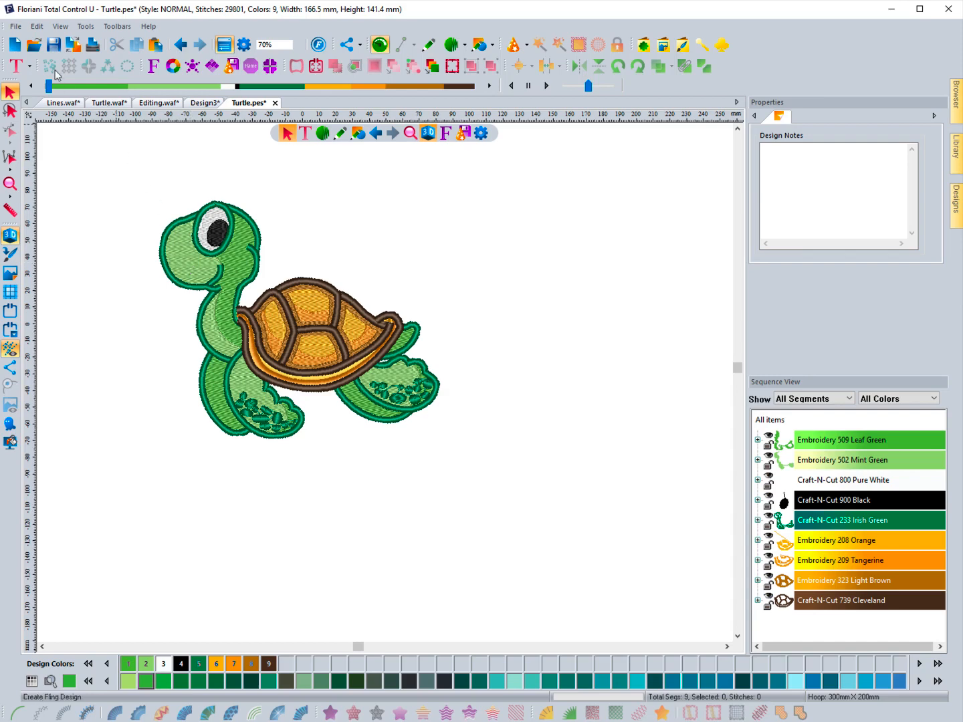
Open Turtle.pes a second time with conversion to outlines enabled
{"action": "left_click", "coordinate": [34, 48]}
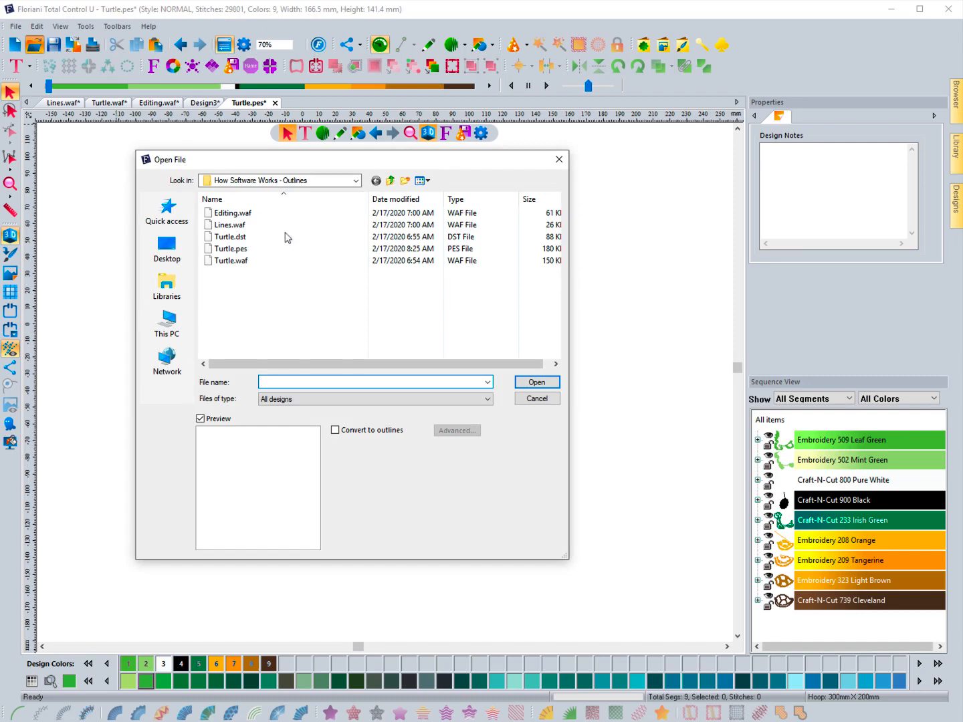
{"action": "left_click", "coordinate": [228, 253]}
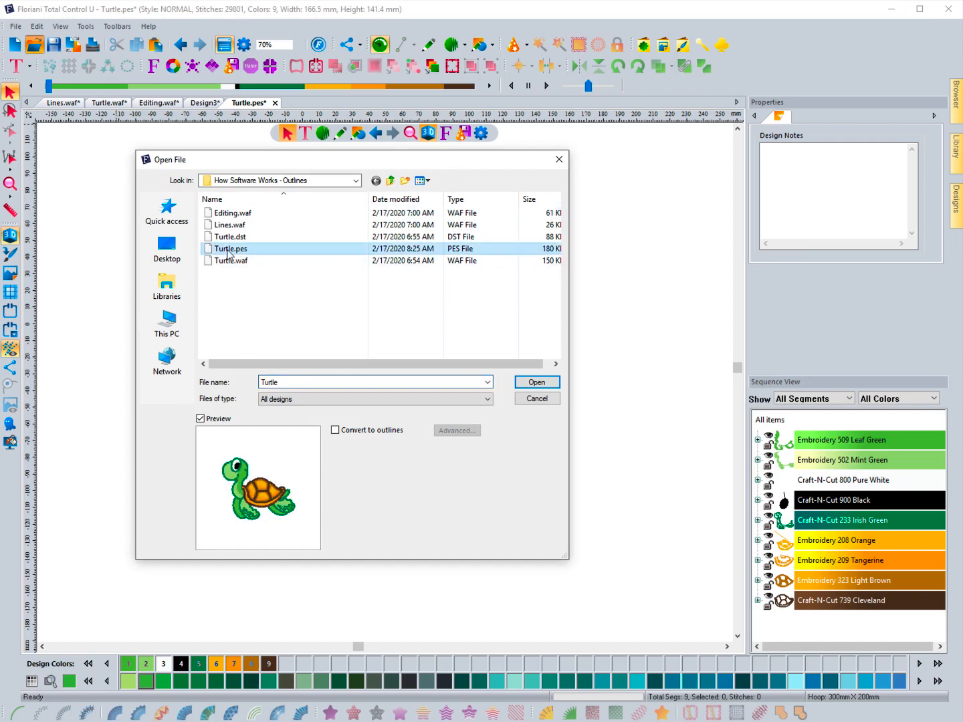
{"action": "left_click", "coordinate": [335, 431]}
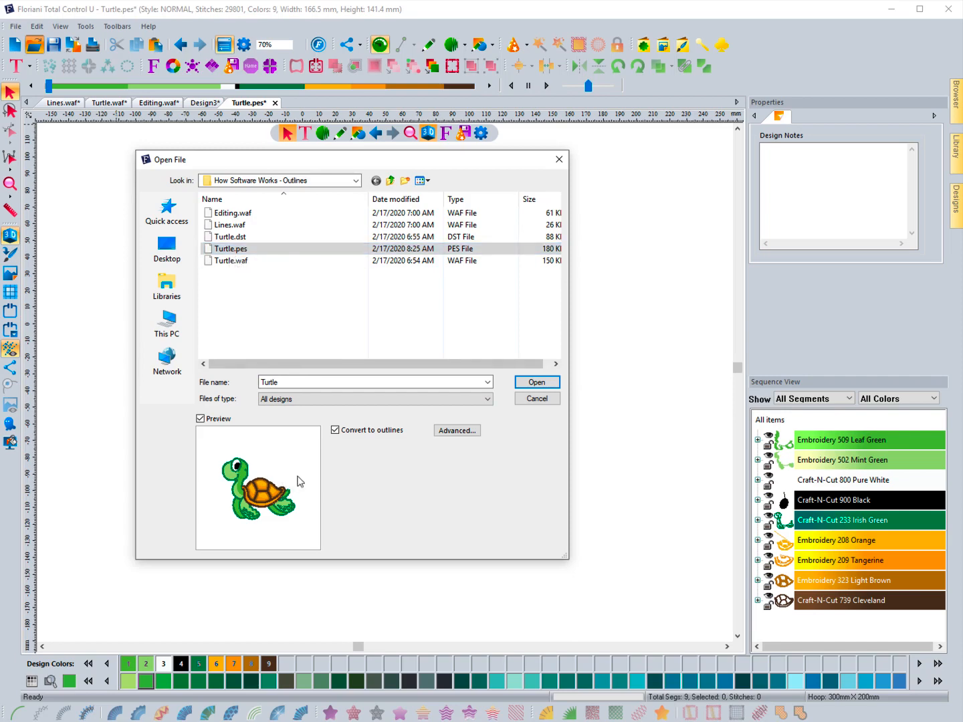
{"action": "left_click", "coordinate": [539, 384]}
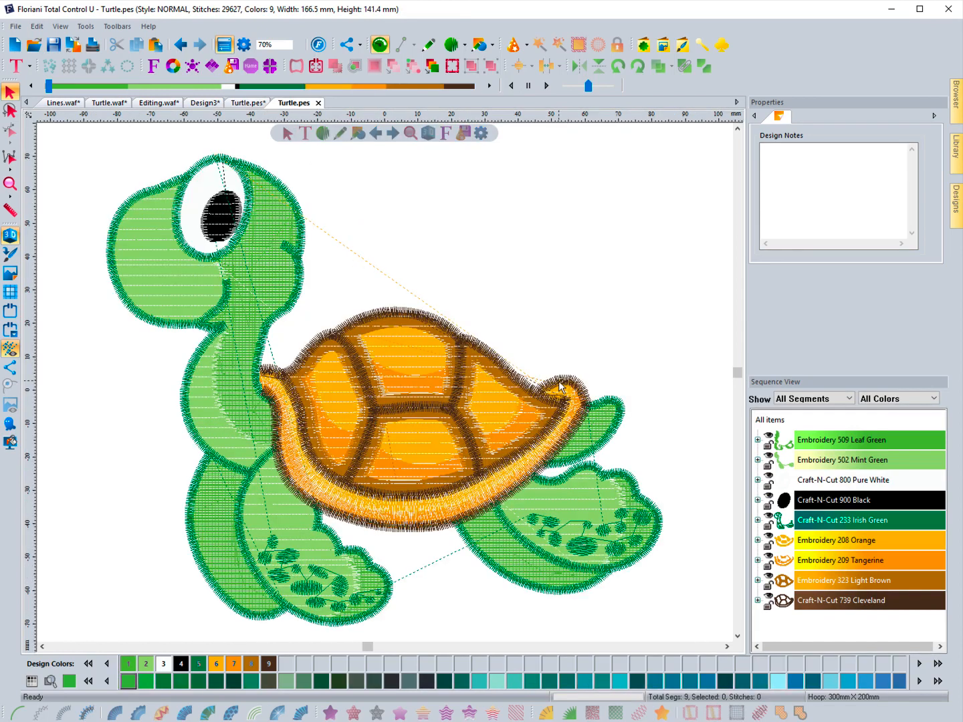
Select the entire turtle, try moving it about 117 mm right and 37 mm up, bring it back, and clear the selection
{"action": "scroll", "coordinate": [236, 371], "scroll_direction": "down", "scroll_amount": 2}
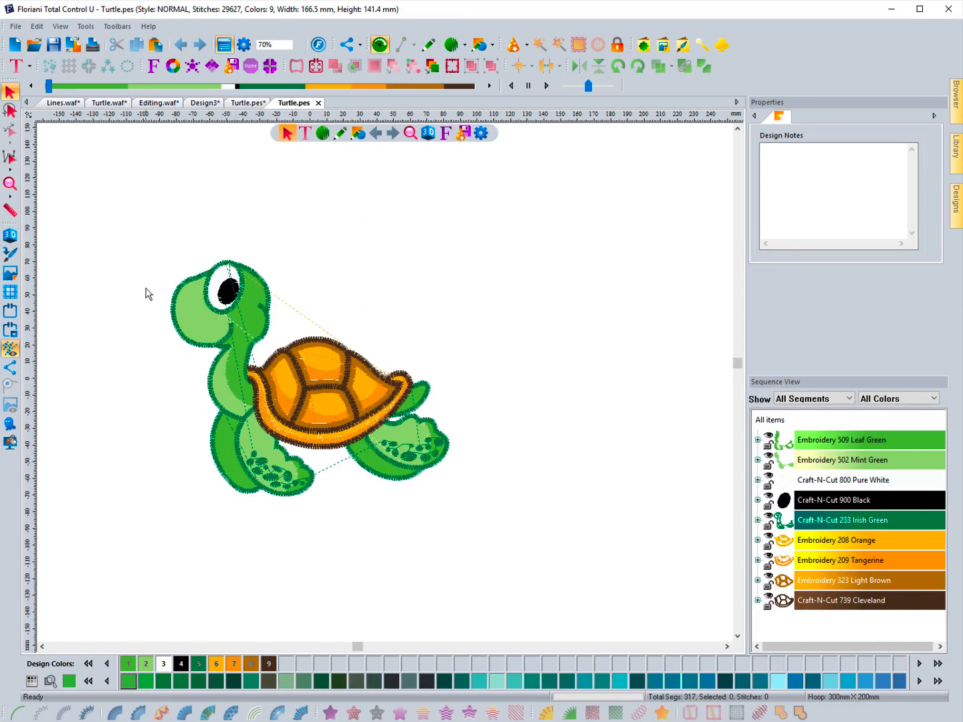
{"action": "left_click_drag", "start_coordinate": [151, 246], "coordinate": [486, 542]}
{"action": "left_click_drag", "start_coordinate": [315, 382], "coordinate": [497, 325]}
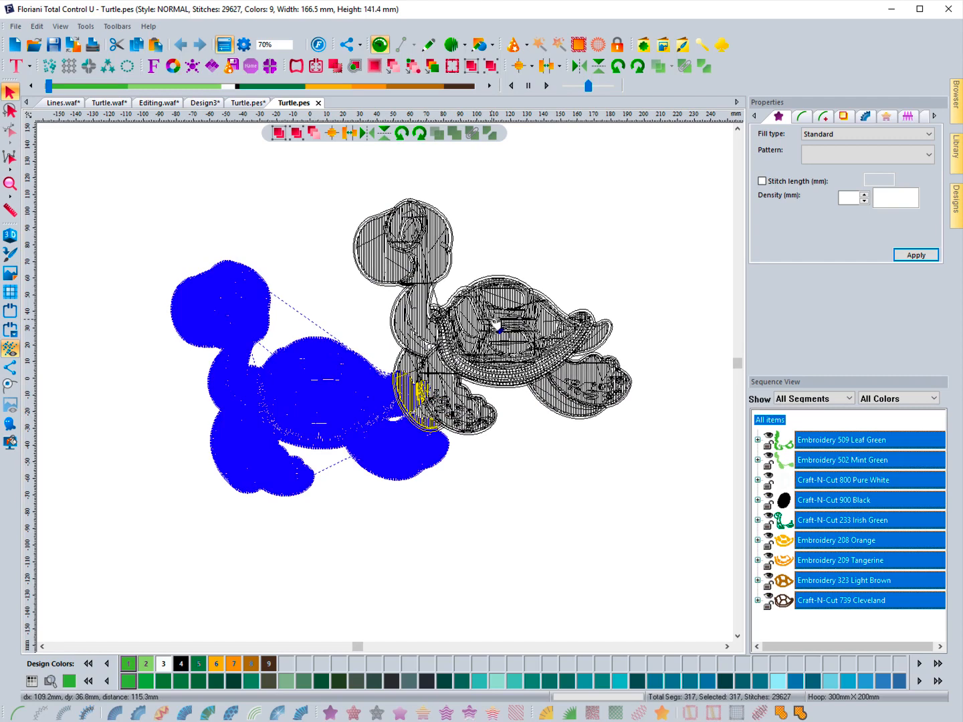
{"action": "left_click_drag", "start_coordinate": [496, 325], "coordinate": [509, 323]}
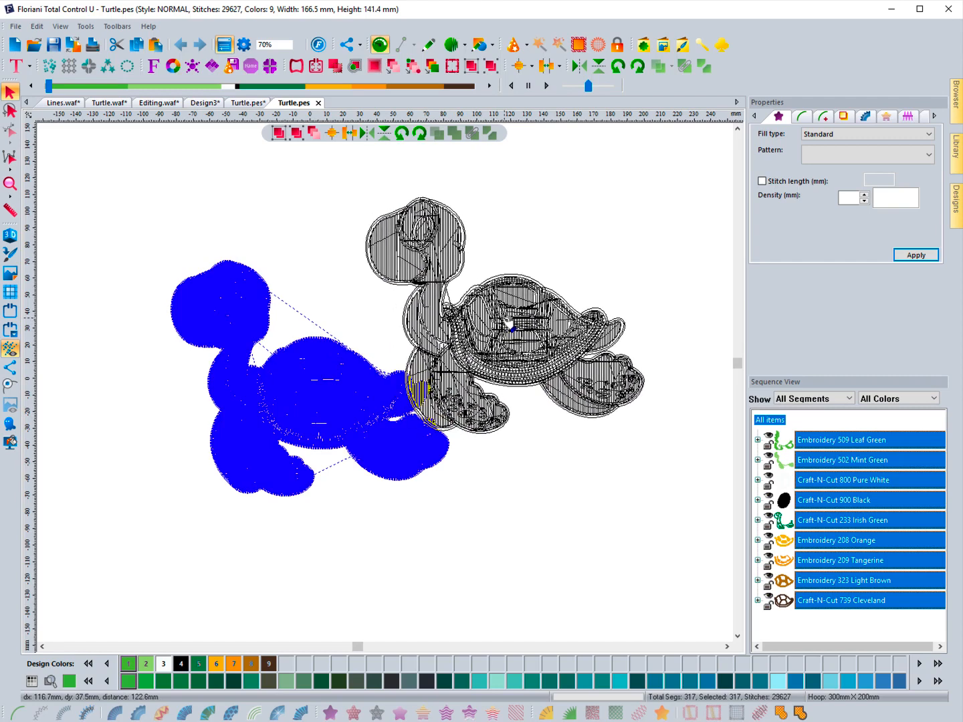
{"action": "left_click_drag", "start_coordinate": [509, 323], "coordinate": [315, 385]}
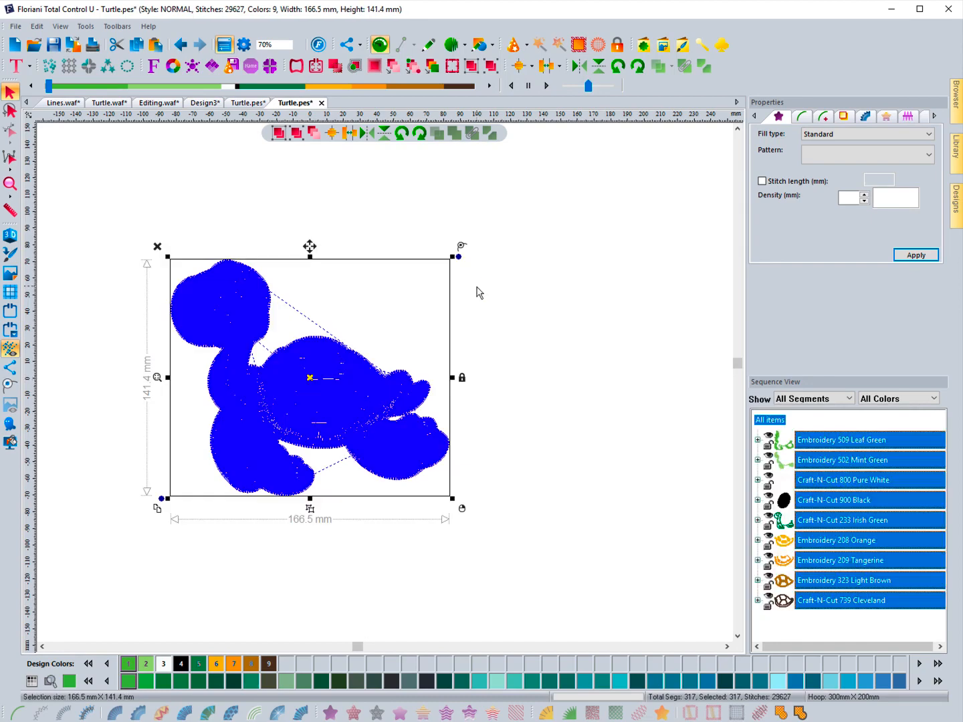
{"action": "left_click", "coordinate": [478, 292]}
Select only the mint green fill of the turtle's face and move it off the head to just above the shell
{"action": "left_click", "coordinate": [199, 323]}
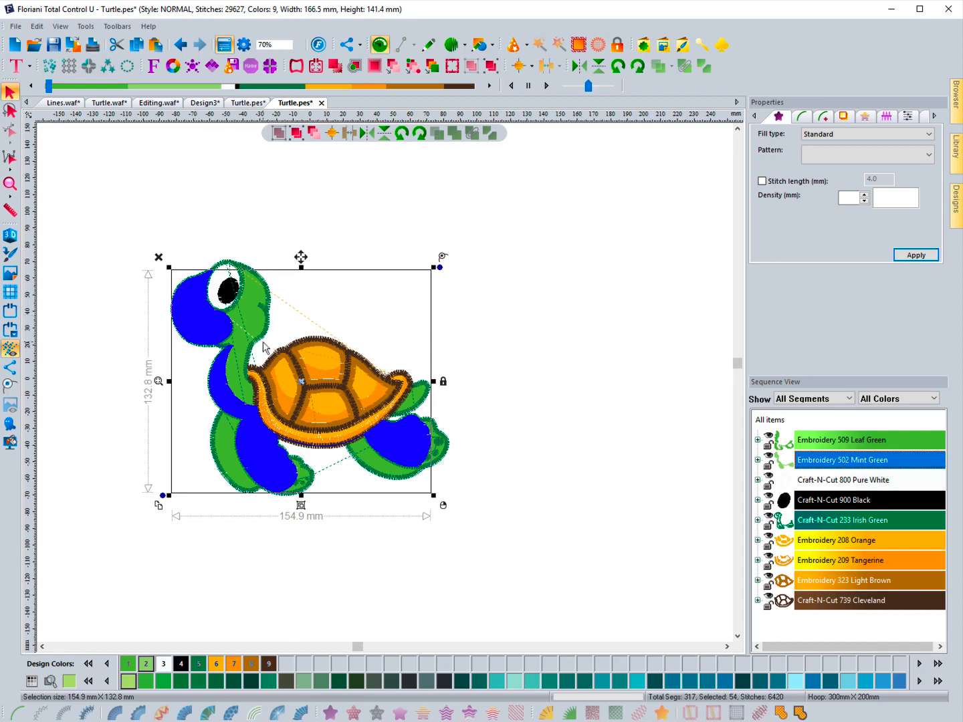
{"action": "left_click", "coordinate": [328, 547]}
{"action": "left_click", "coordinate": [198, 326]}
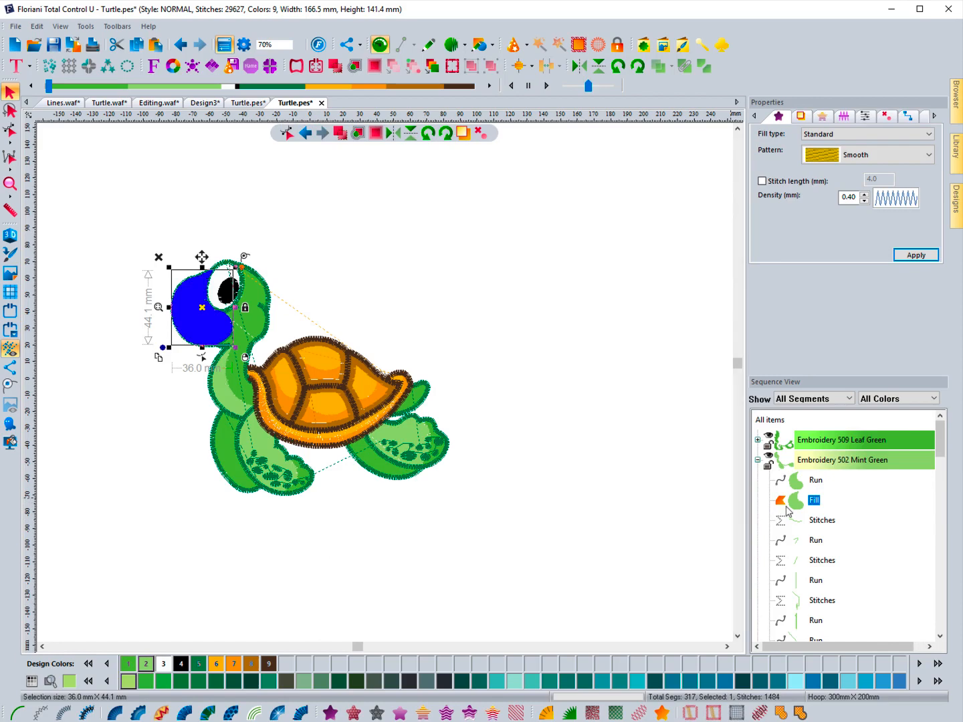
{"action": "left_click_drag", "start_coordinate": [203, 312], "coordinate": [326, 285]}
Select the exposed run object on the face and the moved fill in turn to compare their properties, and clear the selection
{"action": "left_click", "coordinate": [202, 322]}
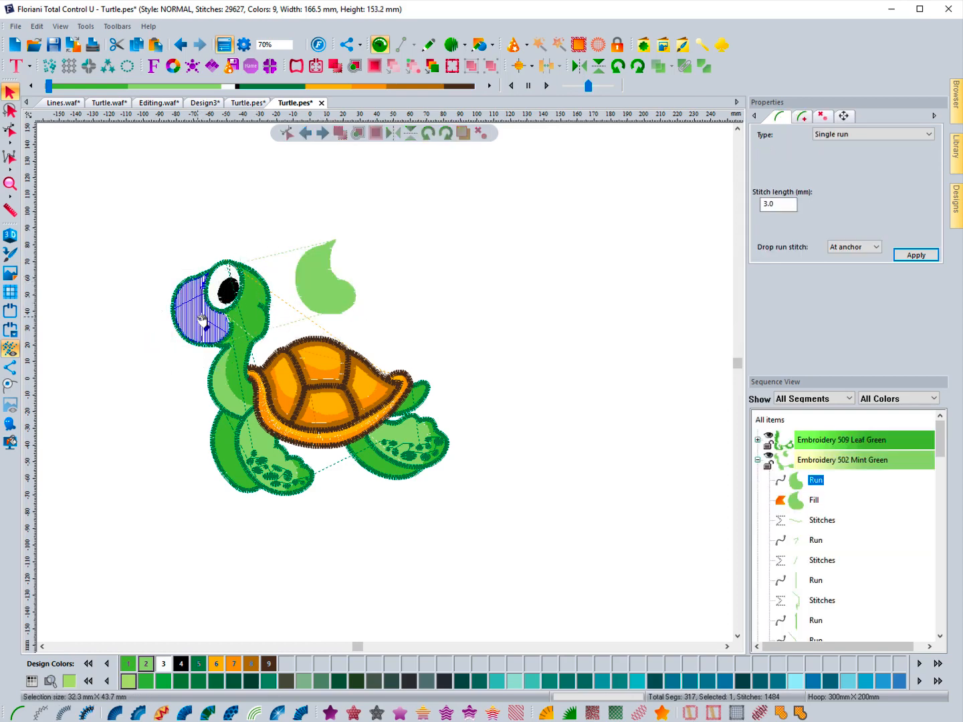
{"action": "left_click", "coordinate": [305, 299]}
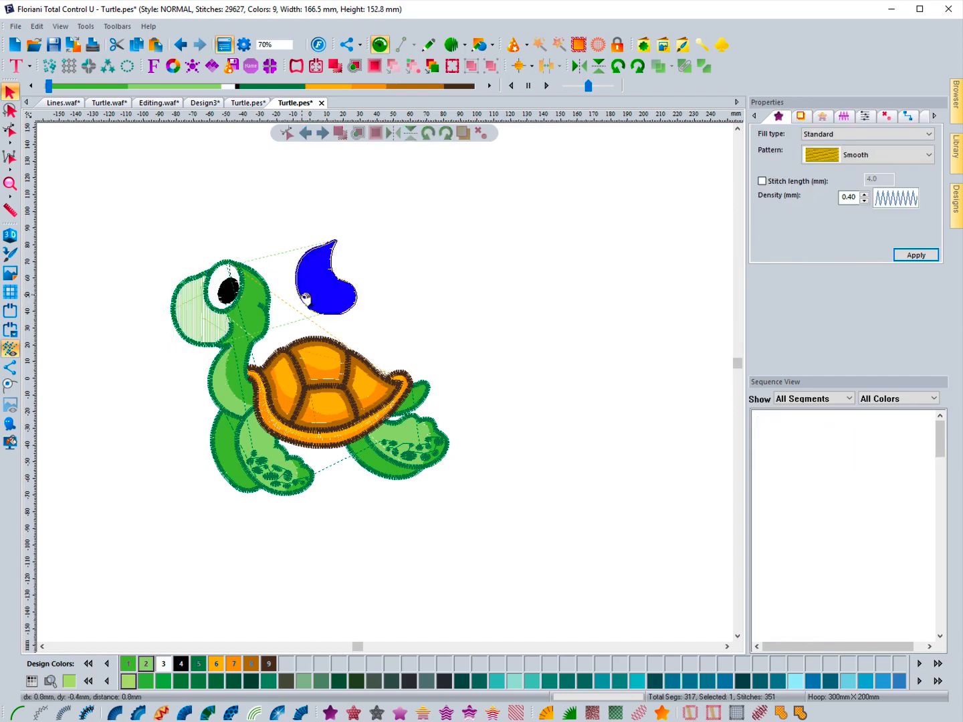
{"action": "left_click", "coordinate": [211, 321]}
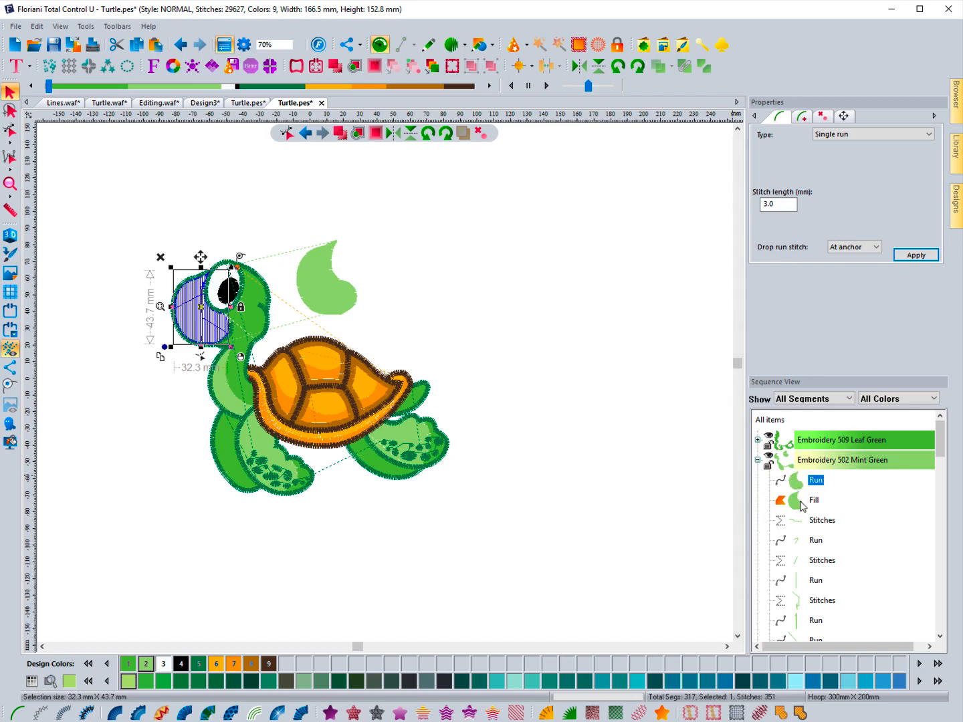
{"action": "left_click", "coordinate": [356, 302]}
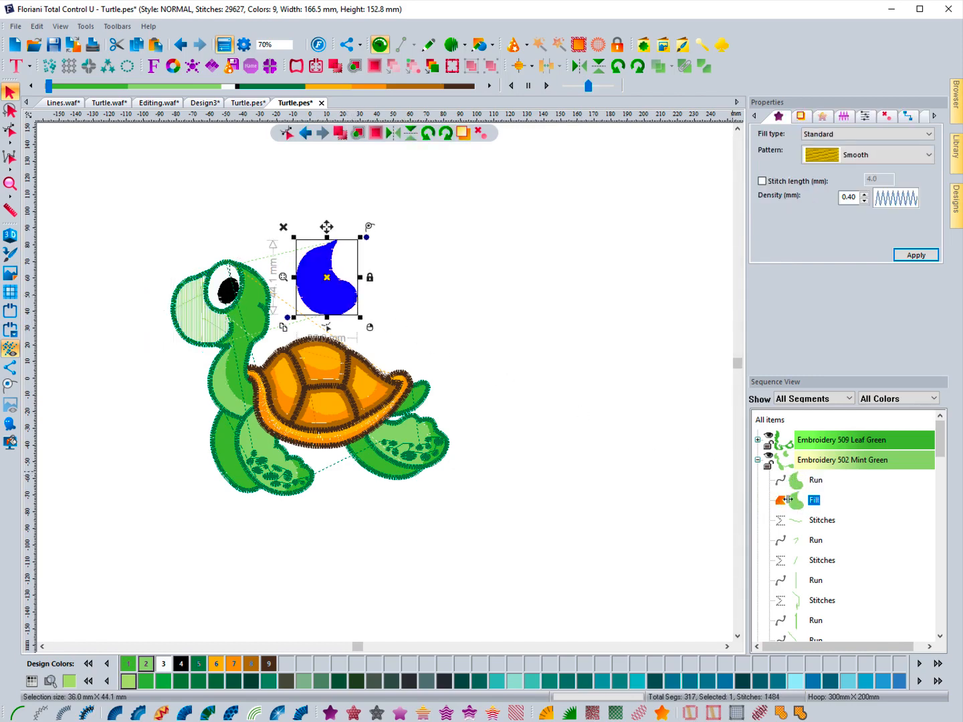
{"action": "left_click", "coordinate": [533, 360]}
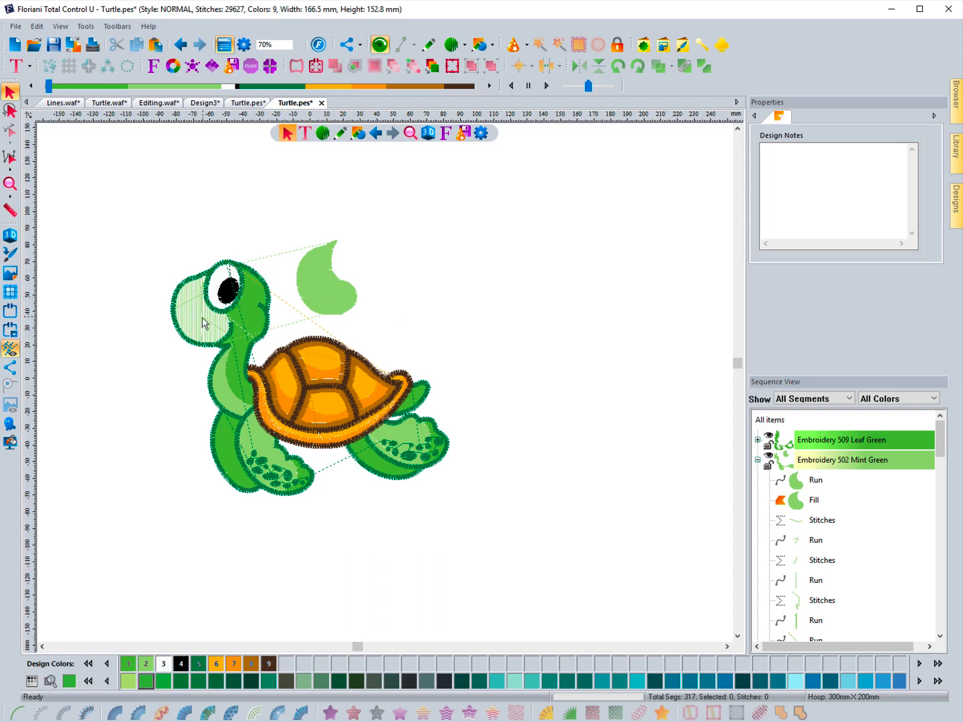
Add a Perpendicular underlay to the moved face fill
{"action": "left_click", "coordinate": [336, 280]}
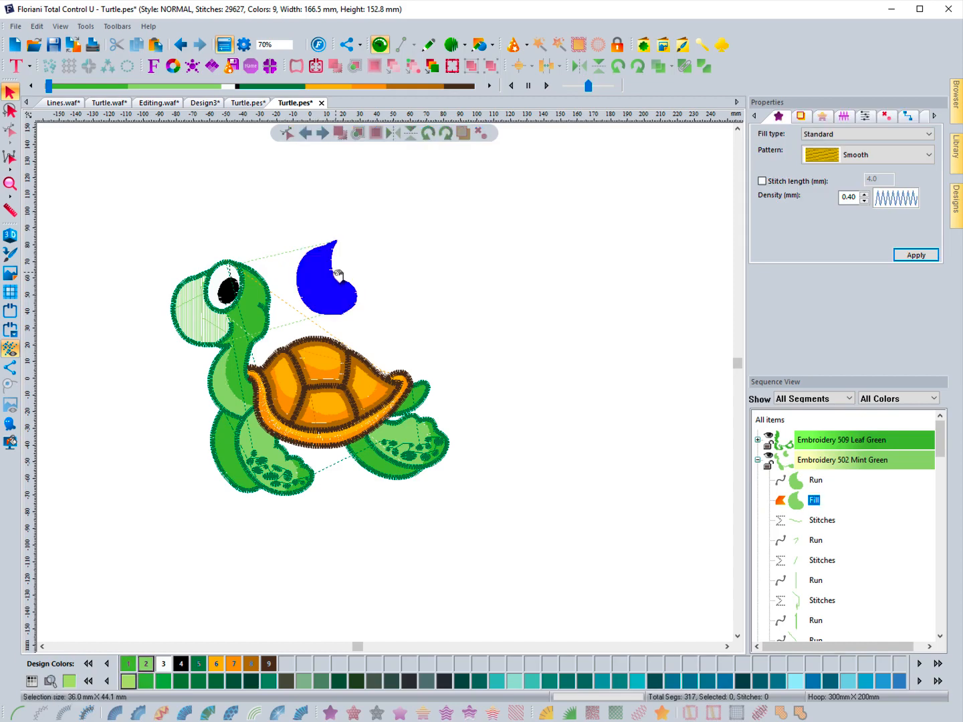
{"action": "left_click", "coordinate": [802, 117]}
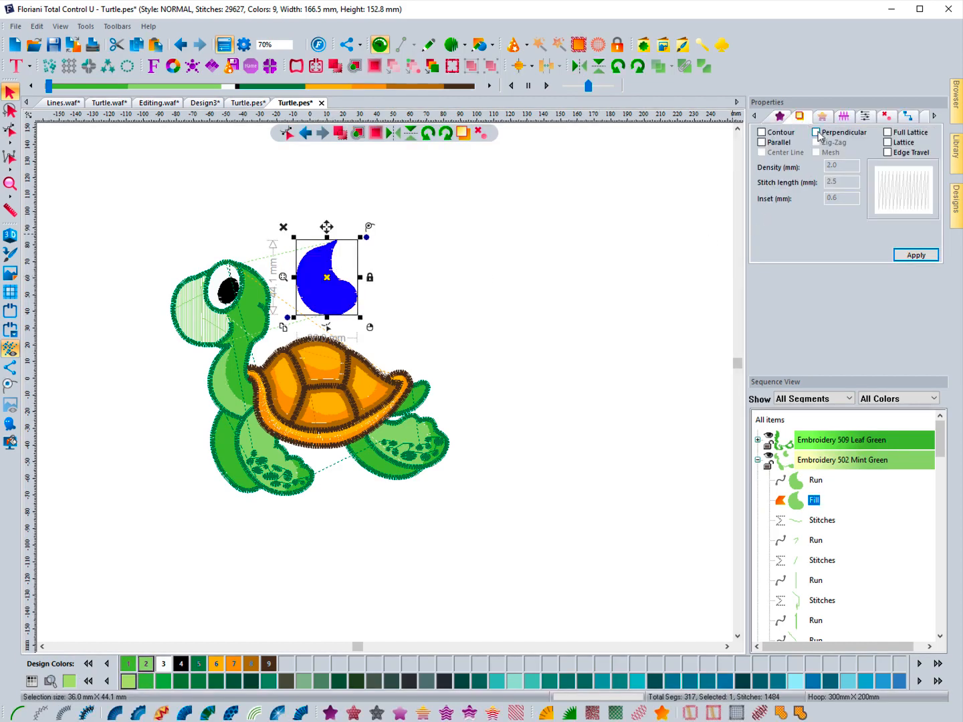
{"action": "left_click", "coordinate": [911, 257]}
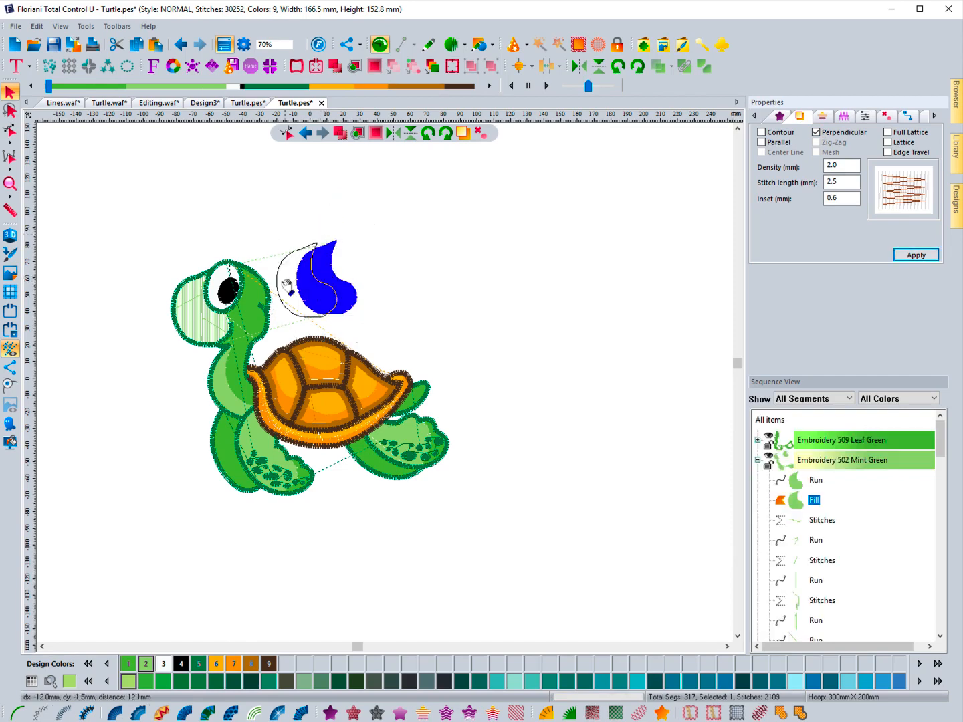
Move the face fill back onto the turtle's head and check its Run and Fill entries in the Mint Green sequence
{"action": "left_click_drag", "start_coordinate": [202, 304], "coordinate": [200, 312]}
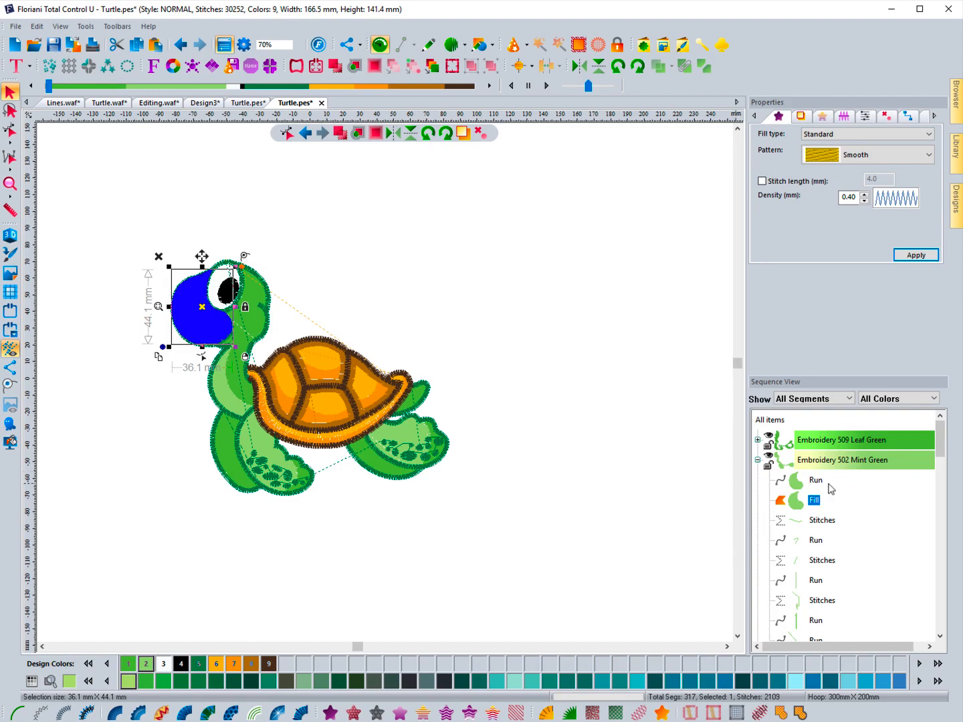
{"action": "left_click", "coordinate": [816, 481]}
{"action": "left_click", "coordinate": [813, 502]}
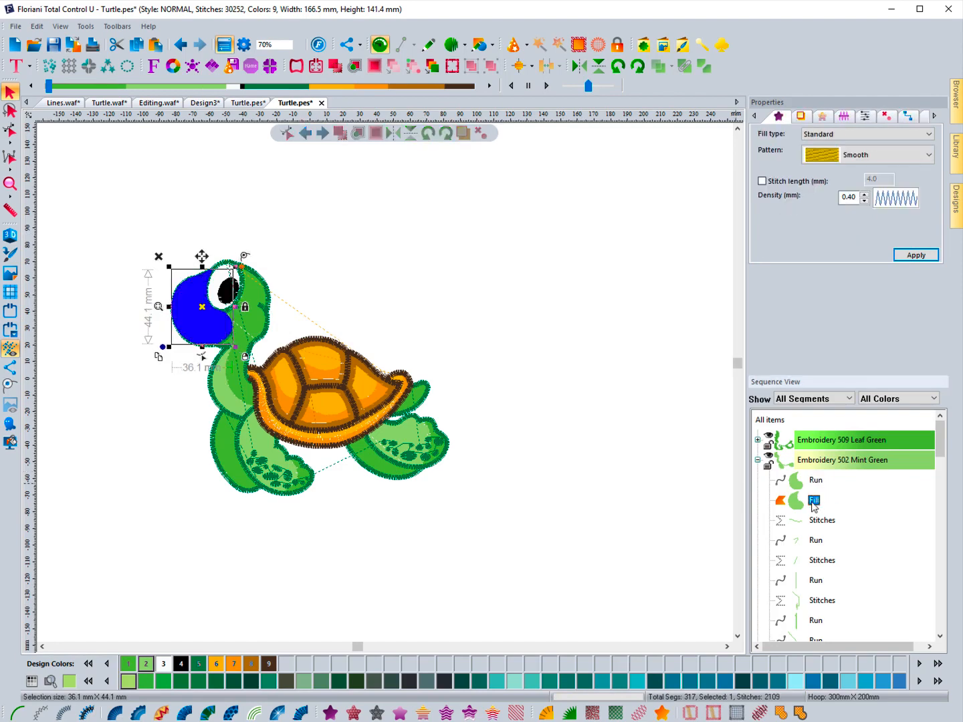
Move the face fill above the shell again and compare it with the run object left on the head
{"action": "left_click_drag", "start_coordinate": [205, 310], "coordinate": [315, 277]}
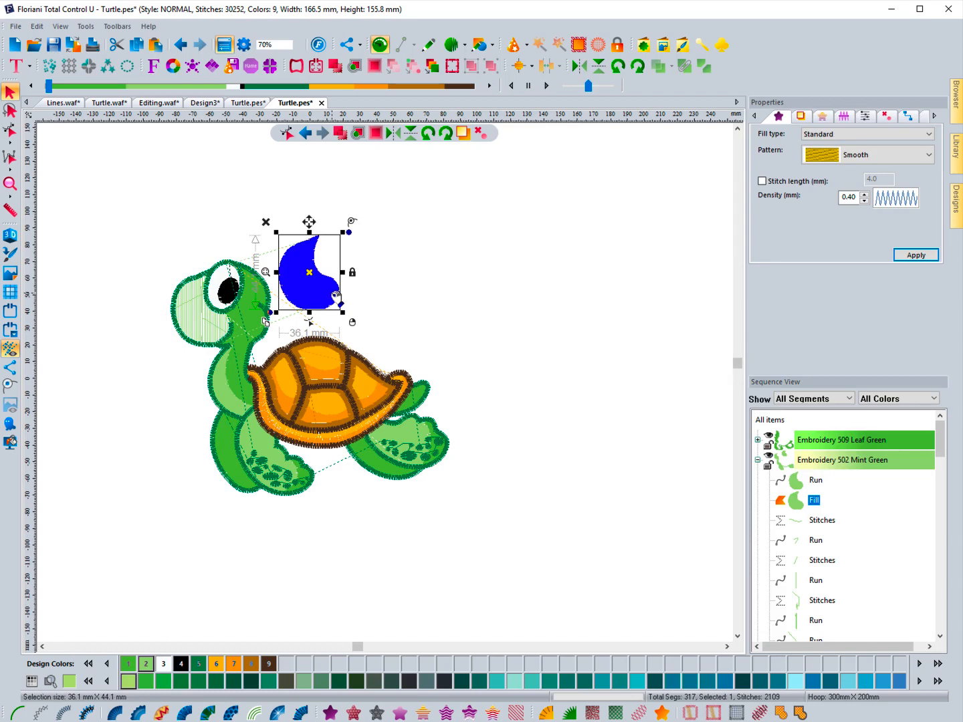
{"action": "left_click", "coordinate": [206, 328]}
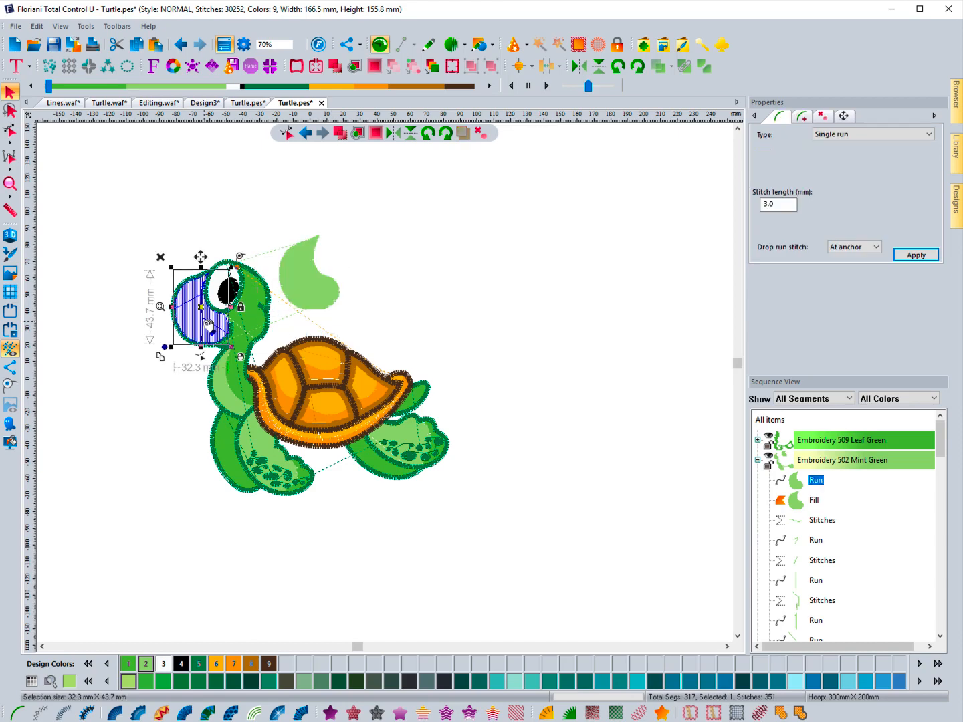
{"action": "left_click", "coordinate": [320, 273]}
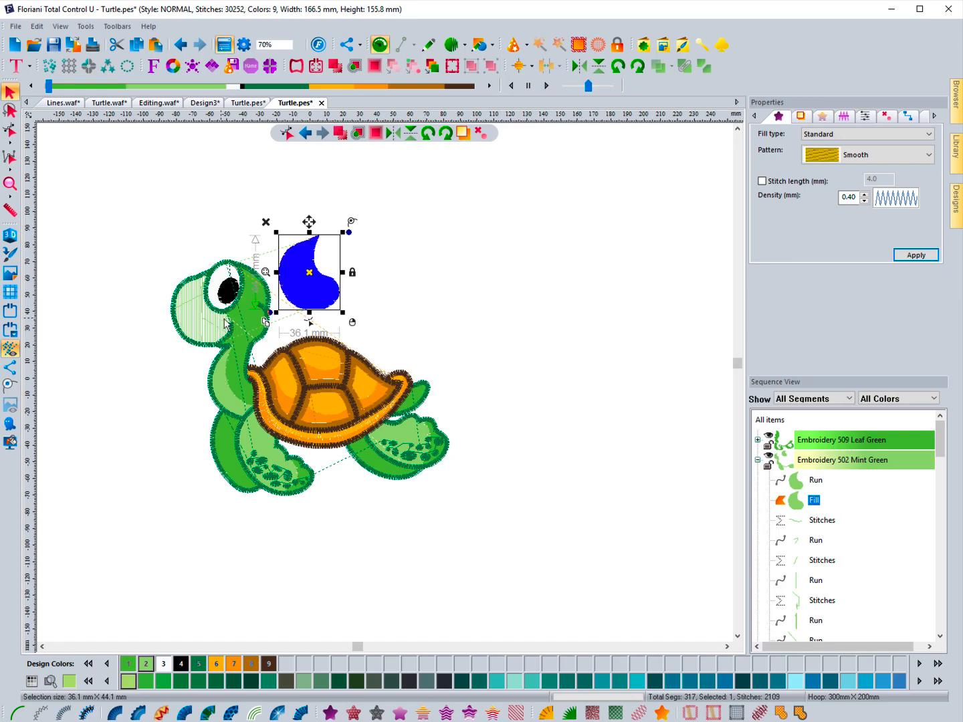
Reselect the mint green face fill and move it to the empty area left of the turtle's head
{"action": "left_click", "coordinate": [393, 309]}
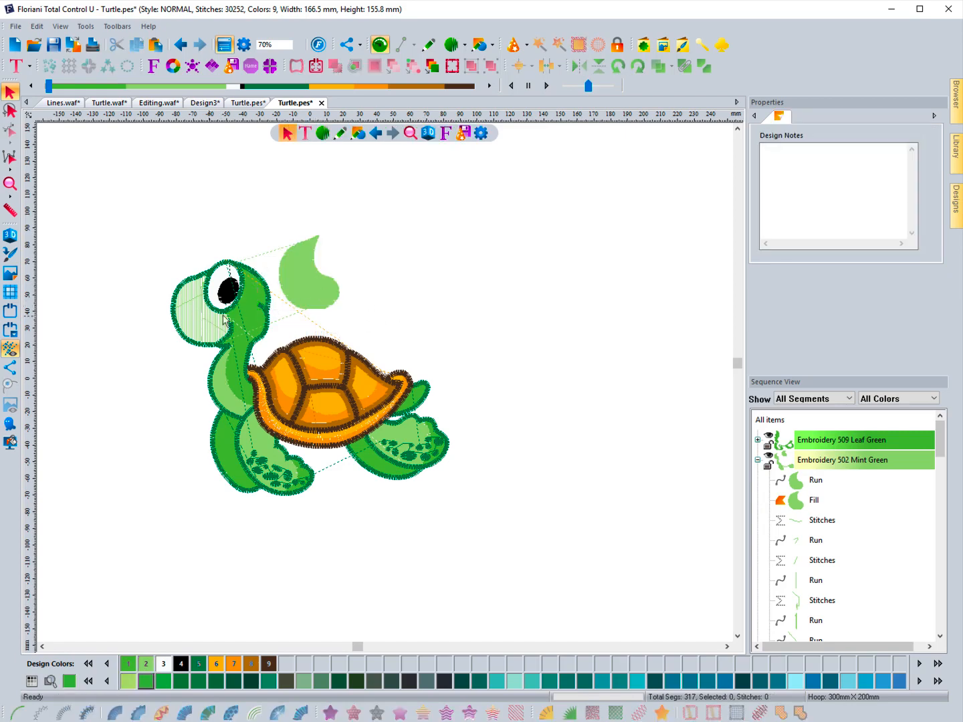
{"action": "left_click", "coordinate": [314, 289]}
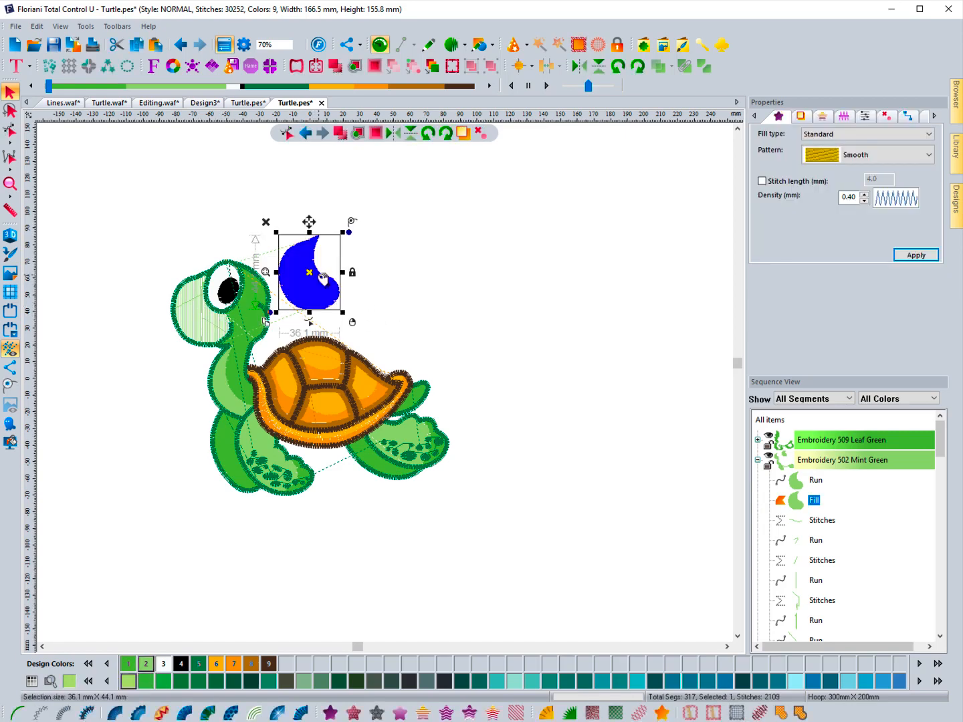
{"action": "left_click_drag", "start_coordinate": [323, 279], "coordinate": [108, 289]}
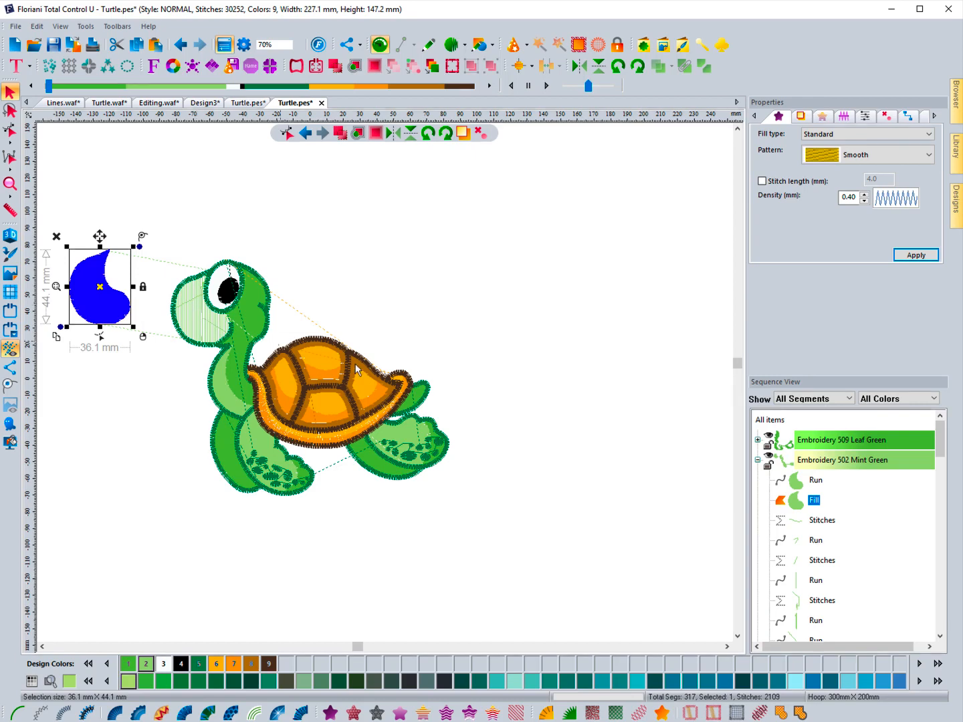
Expand the Leaf Green sequence to examine its converted objects, and collapse both the Leaf Green and Mint Green groups
{"action": "left_click", "coordinate": [758, 441]}
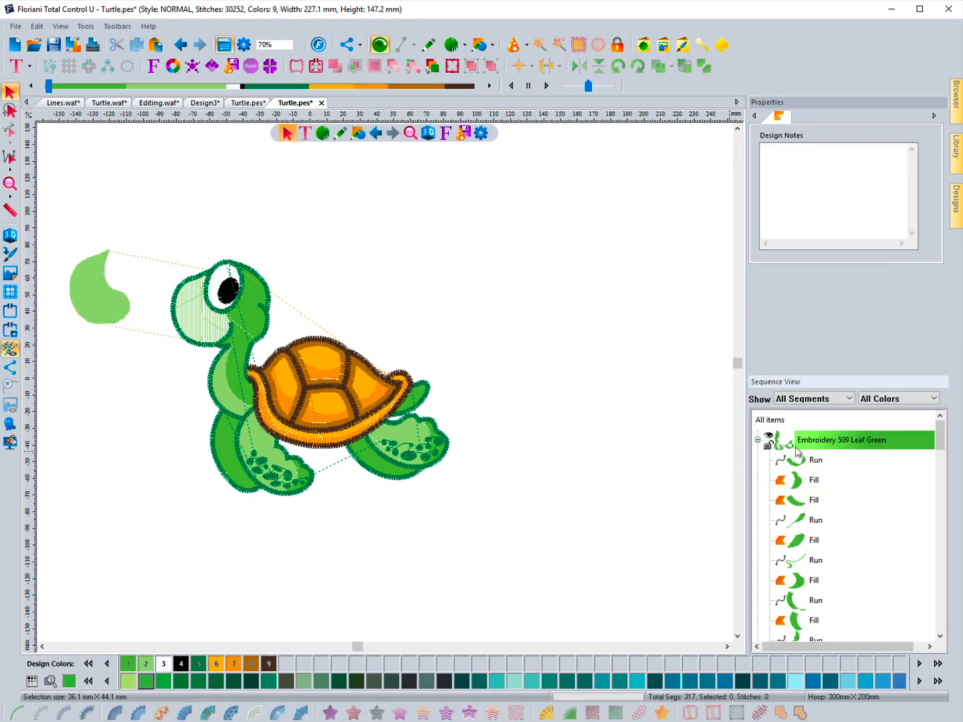
{"action": "scroll", "coordinate": [814, 515], "scroll_direction": "down", "scroll_amount": 3}
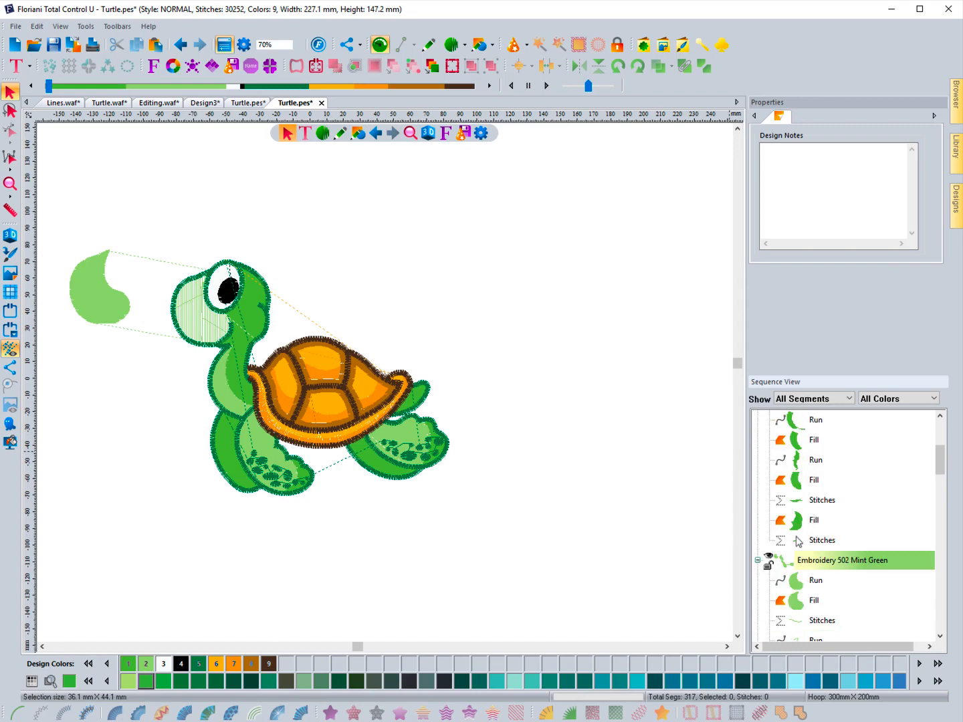
{"action": "scroll", "coordinate": [796, 535], "scroll_direction": "up", "scroll_amount": 4}
{"action": "scroll", "coordinate": [790, 508], "scroll_direction": "down", "scroll_amount": 2}
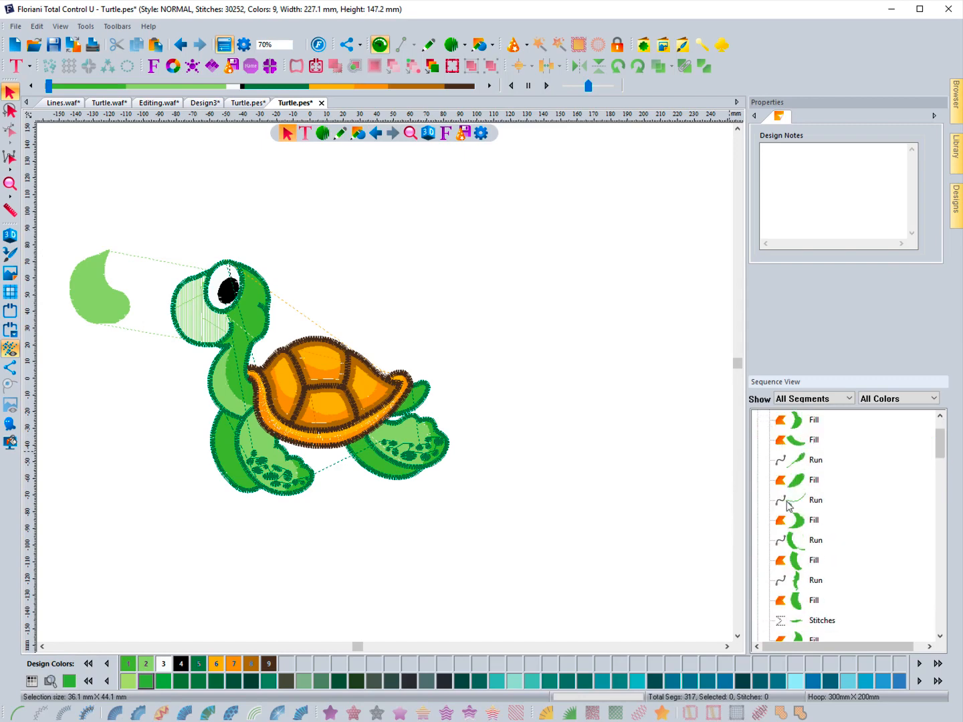
{"action": "scroll", "coordinate": [788, 506], "scroll_direction": "up", "scroll_amount": 3}
{"action": "left_click", "coordinate": [759, 441]}
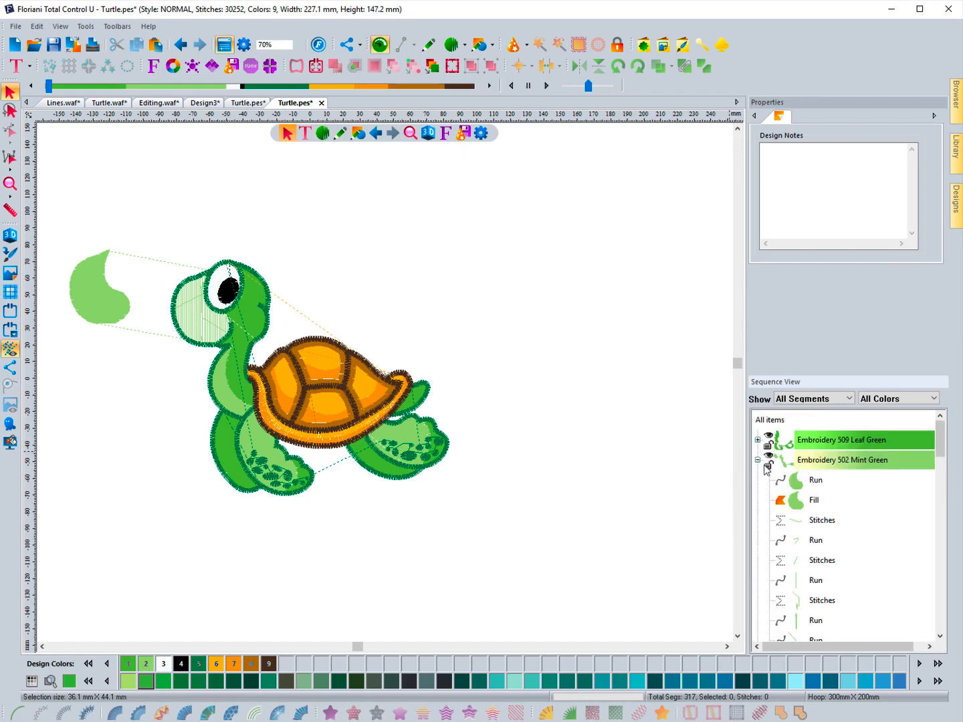
{"action": "left_click", "coordinate": [759, 460]}
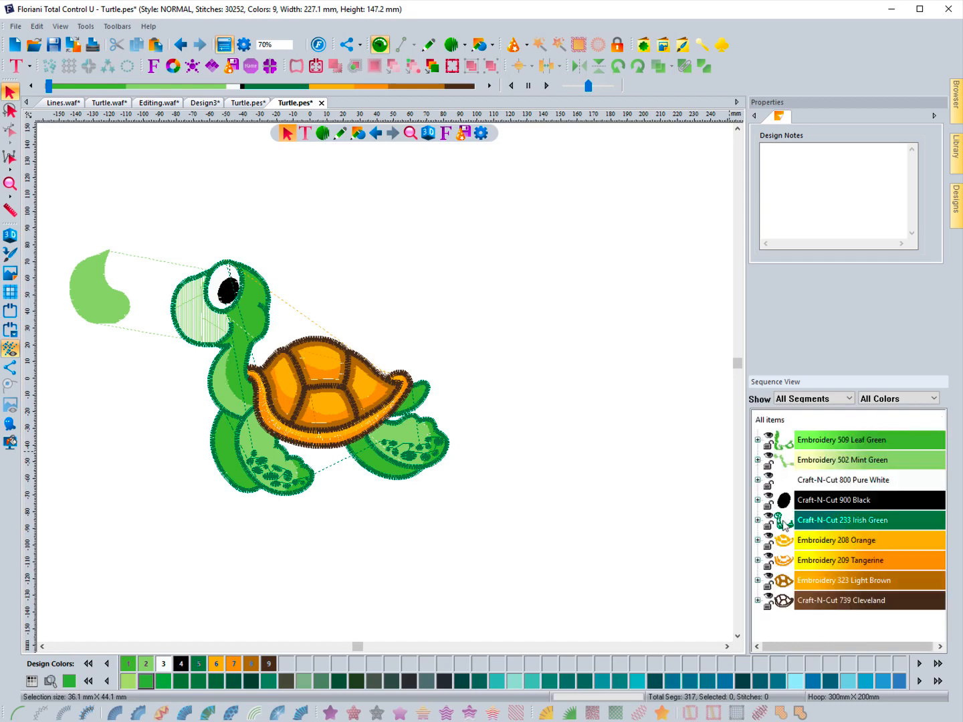
Expand the Irish Green sequence, select several Stitches segments and a Satin Path, and examine how its objects were converted
{"action": "left_click", "coordinate": [759, 521]}
{"action": "scroll", "coordinate": [806, 540], "scroll_direction": "down", "scroll_amount": 5}
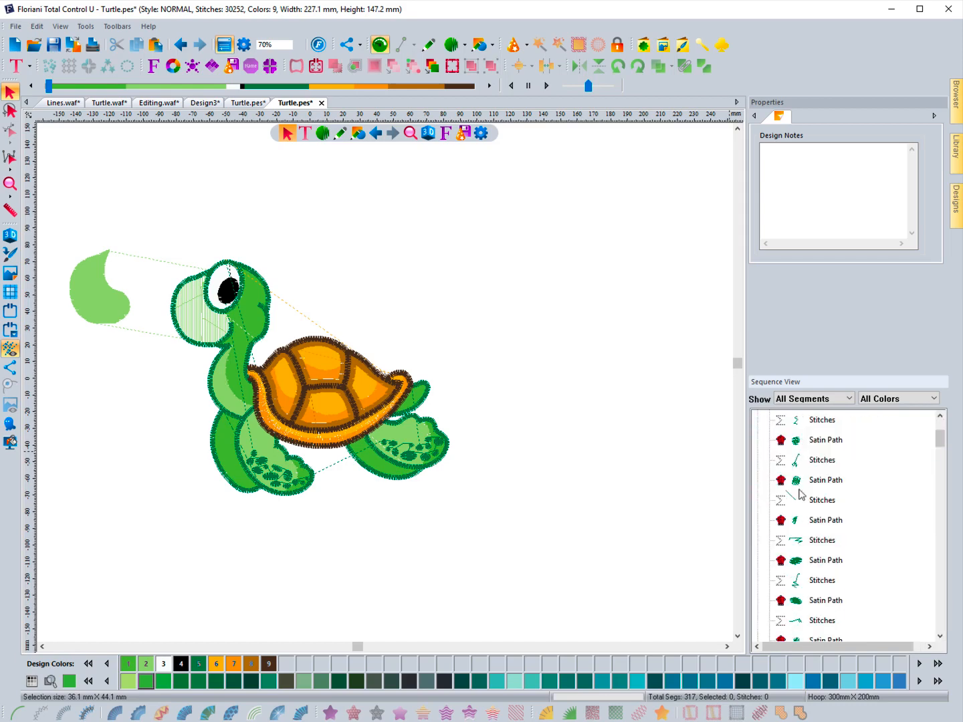
{"action": "left_click", "coordinate": [818, 422]}
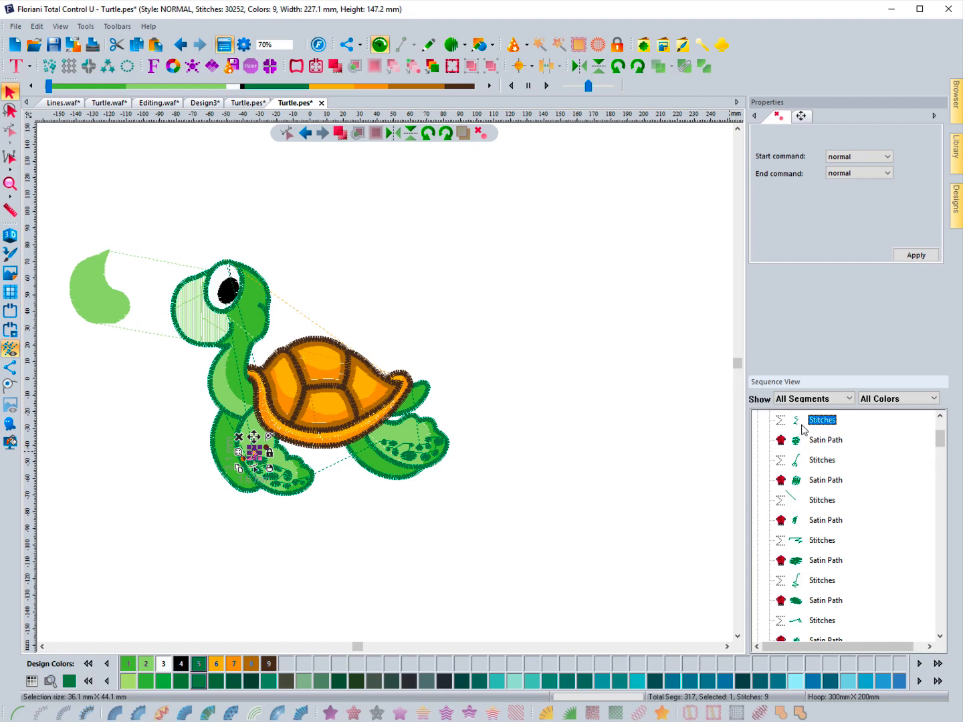
{"action": "left_click", "coordinate": [802, 442]}
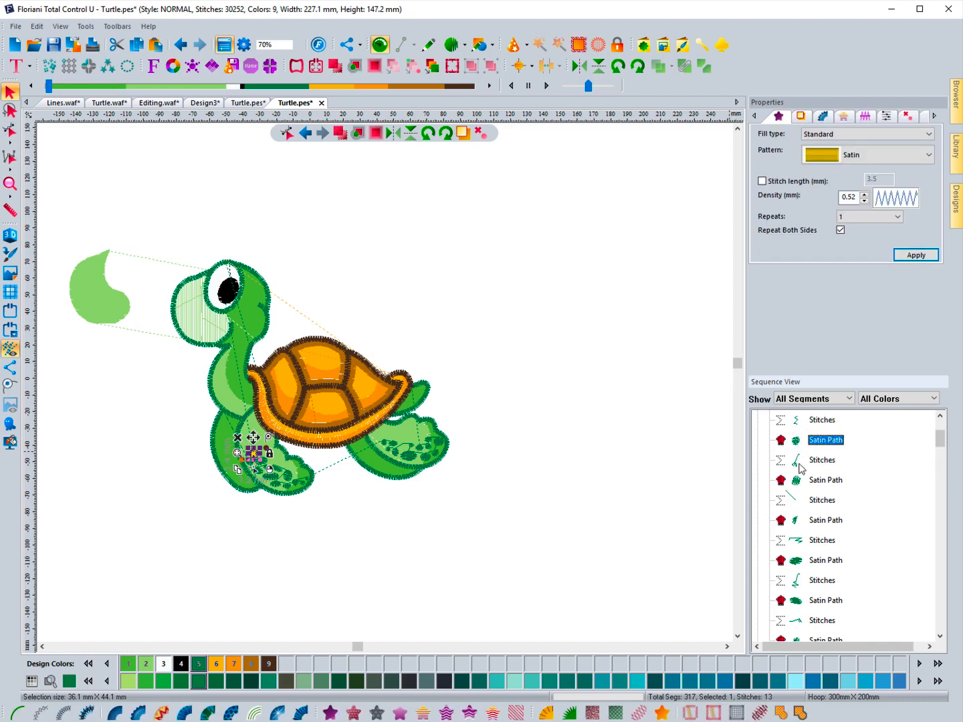
{"action": "left_click", "coordinate": [820, 461]}
{"action": "left_click", "coordinate": [821, 500]}
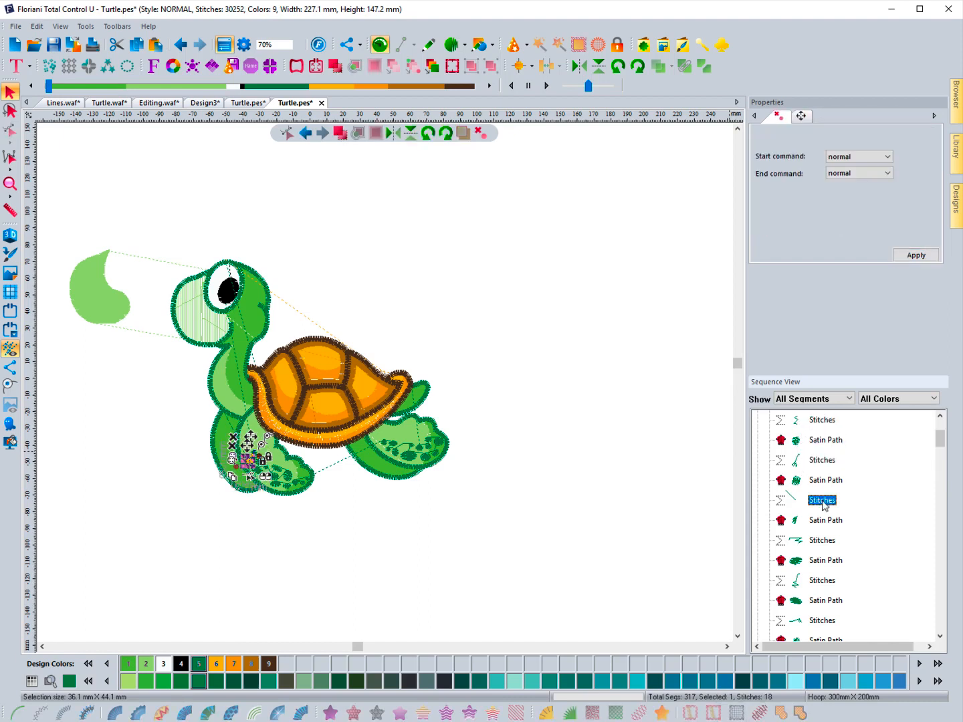
{"action": "left_click", "coordinate": [818, 541]}
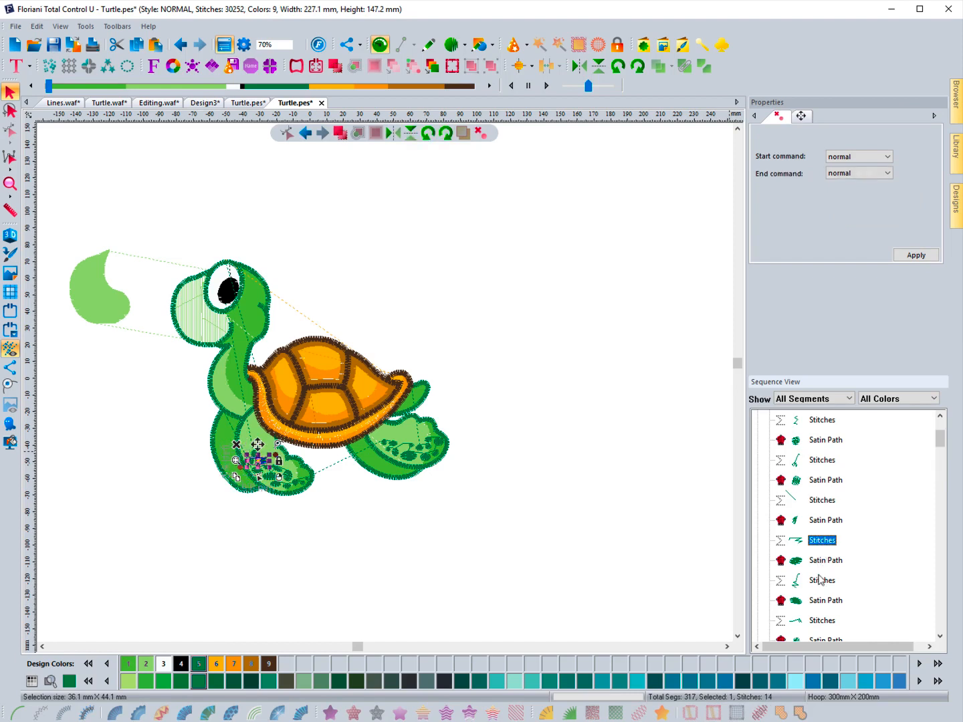
{"action": "left_click", "coordinate": [820, 581]}
{"action": "scroll", "coordinate": [820, 583], "scroll_direction": "down", "scroll_amount": 4}
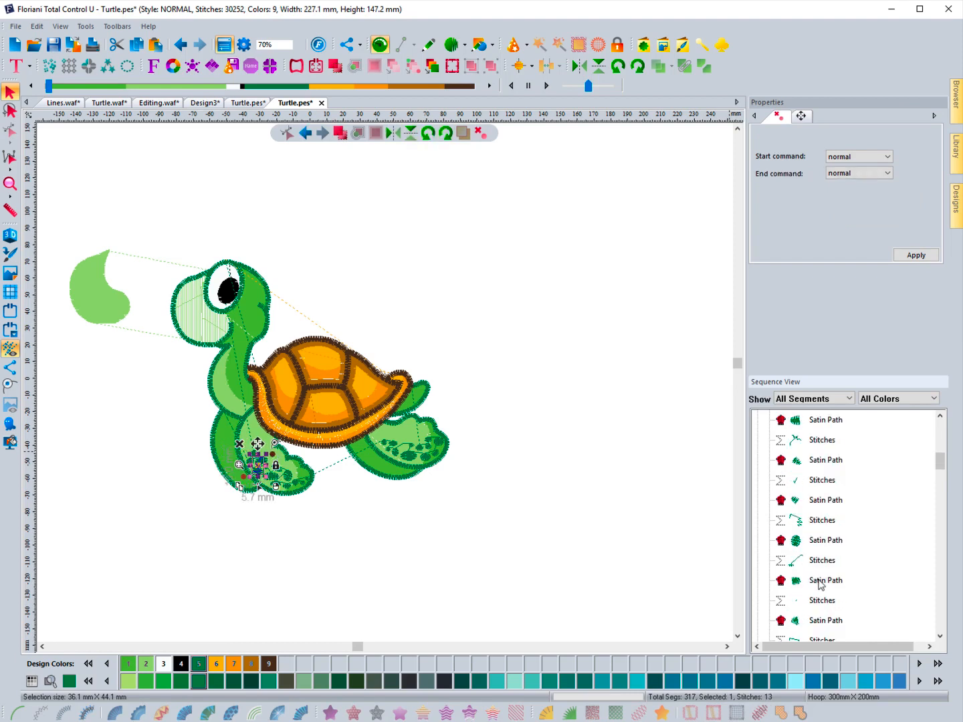
{"action": "scroll", "coordinate": [822, 584], "scroll_direction": "down", "scroll_amount": 5}
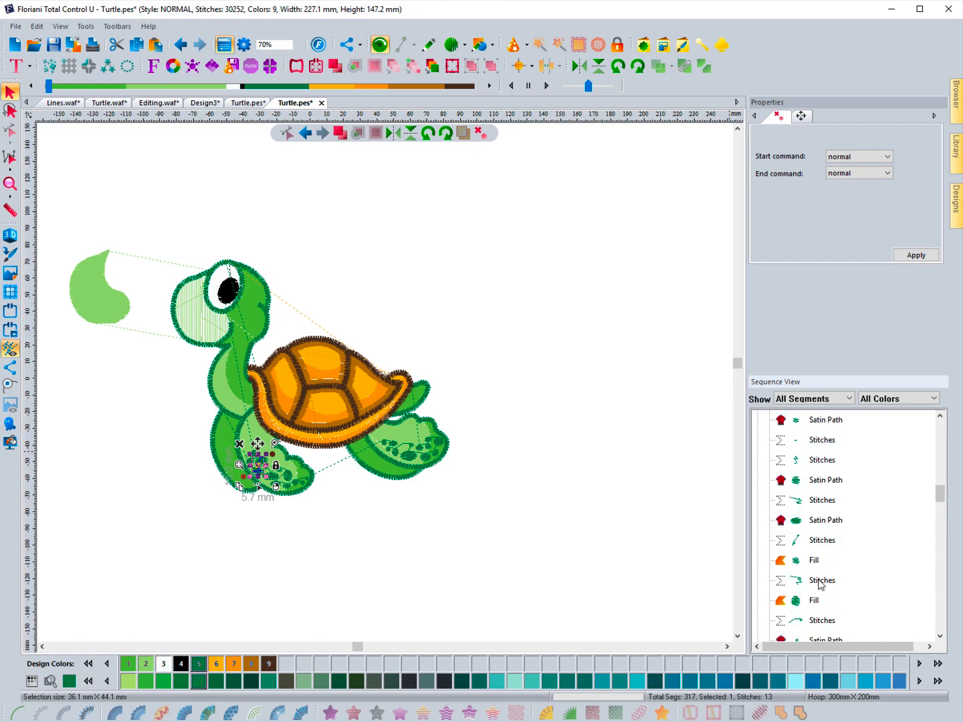
{"action": "scroll", "coordinate": [822, 584], "scroll_direction": "down", "scroll_amount": 5}
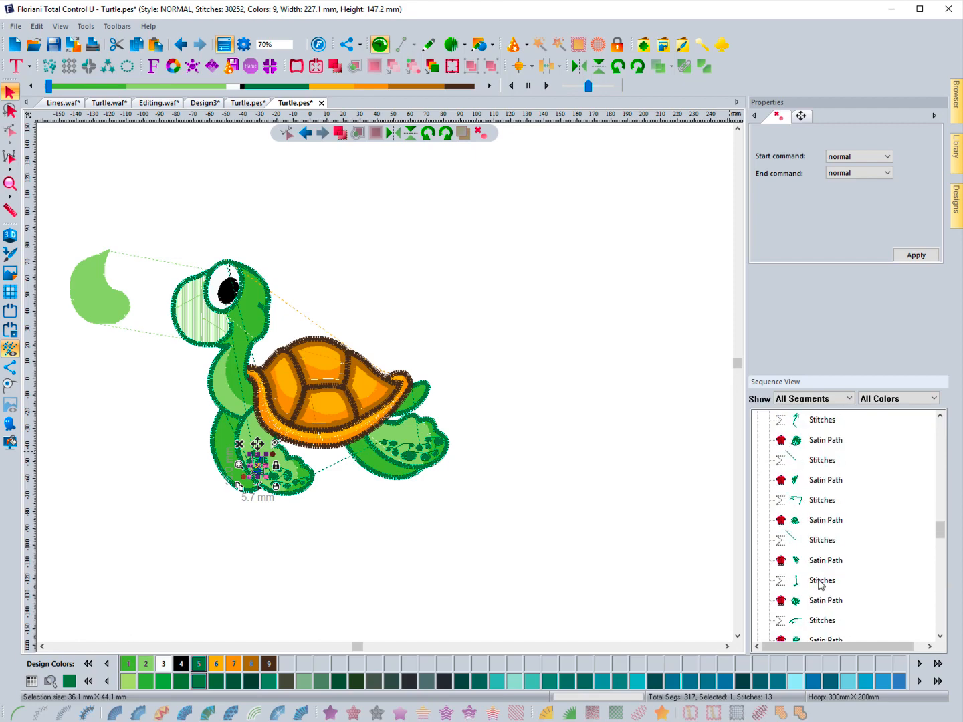
Examine the remaining converted Stitches, Satin Path and Run objects in the Irish Green sequence of the converted turtle
{"action": "scroll", "coordinate": [820, 584], "scroll_direction": "down", "scroll_amount": 5}
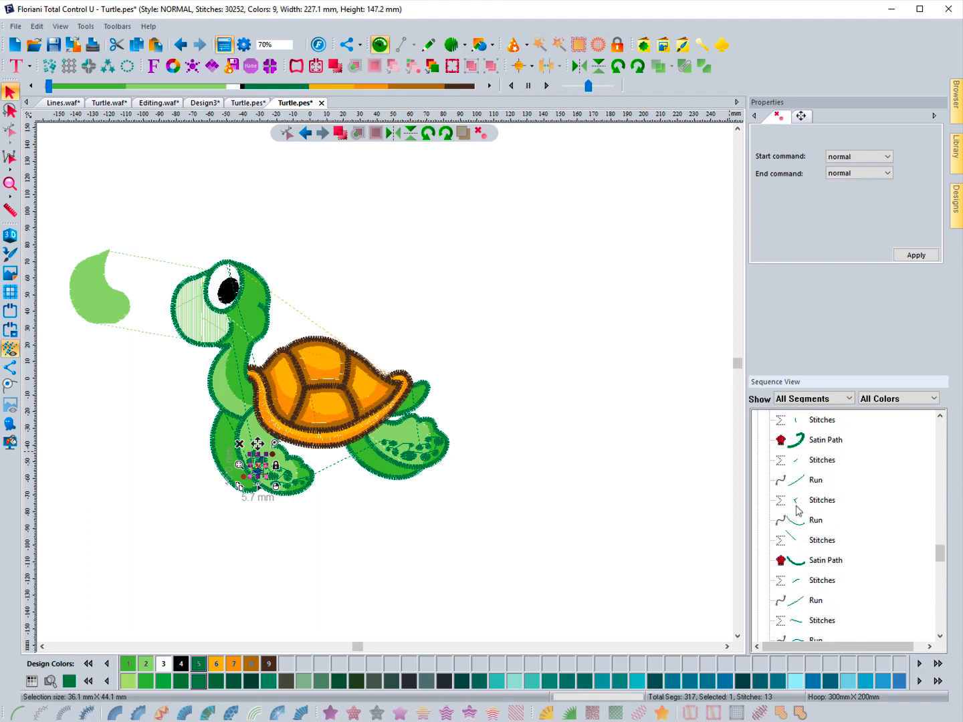
{"action": "scroll", "coordinate": [798, 512], "scroll_direction": "down", "scroll_amount": 5}
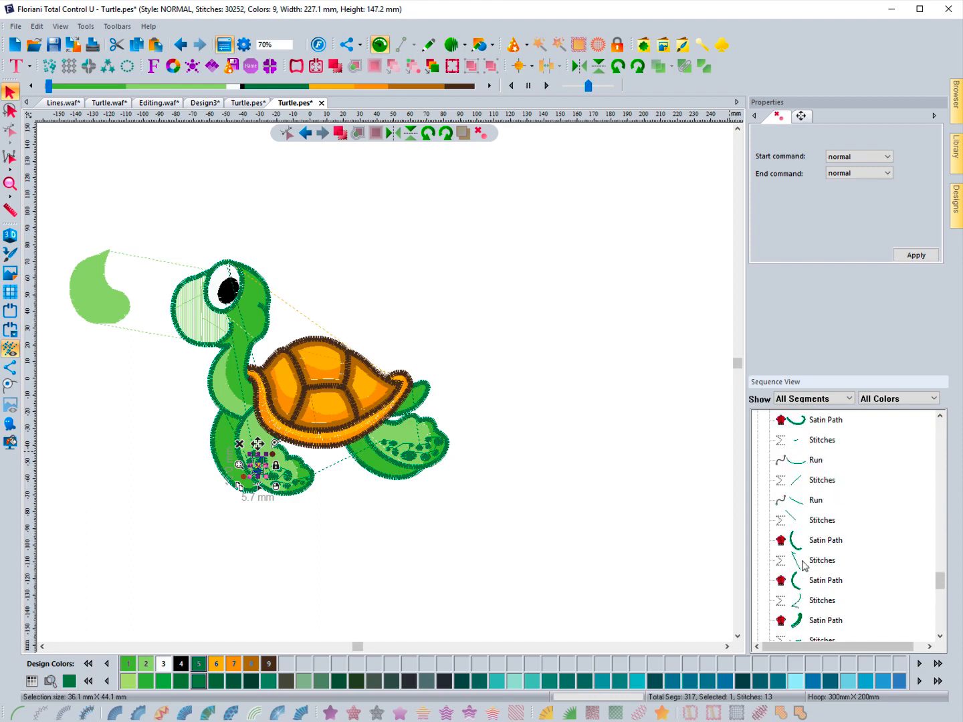
{"action": "scroll", "coordinate": [805, 565], "scroll_direction": "down", "scroll_amount": 4}
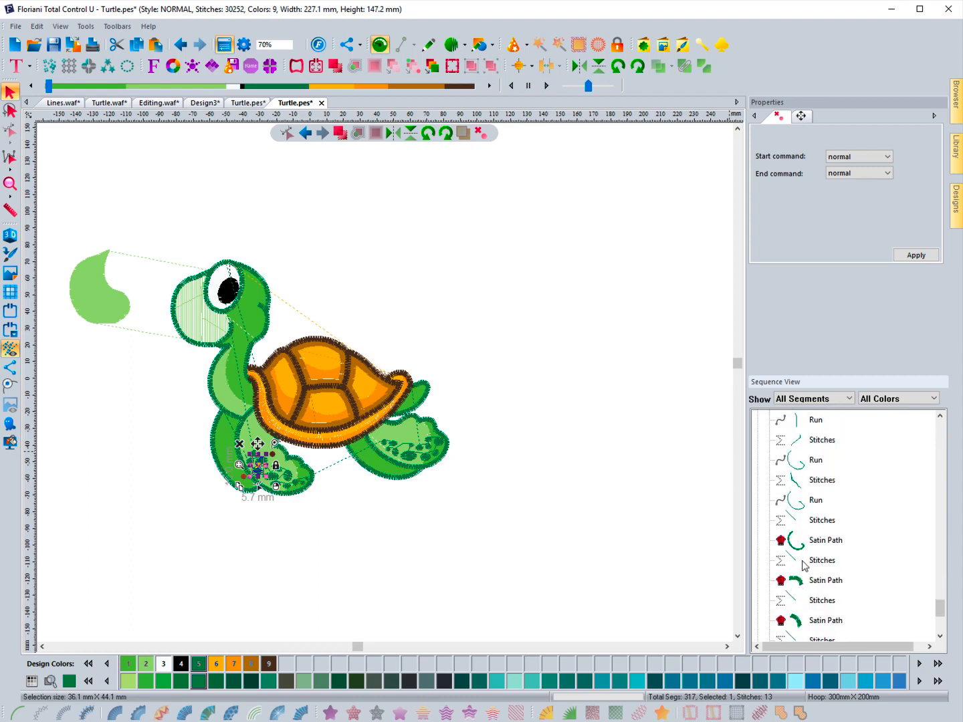
{"action": "scroll", "coordinate": [805, 565], "scroll_direction": "down", "scroll_amount": 6}
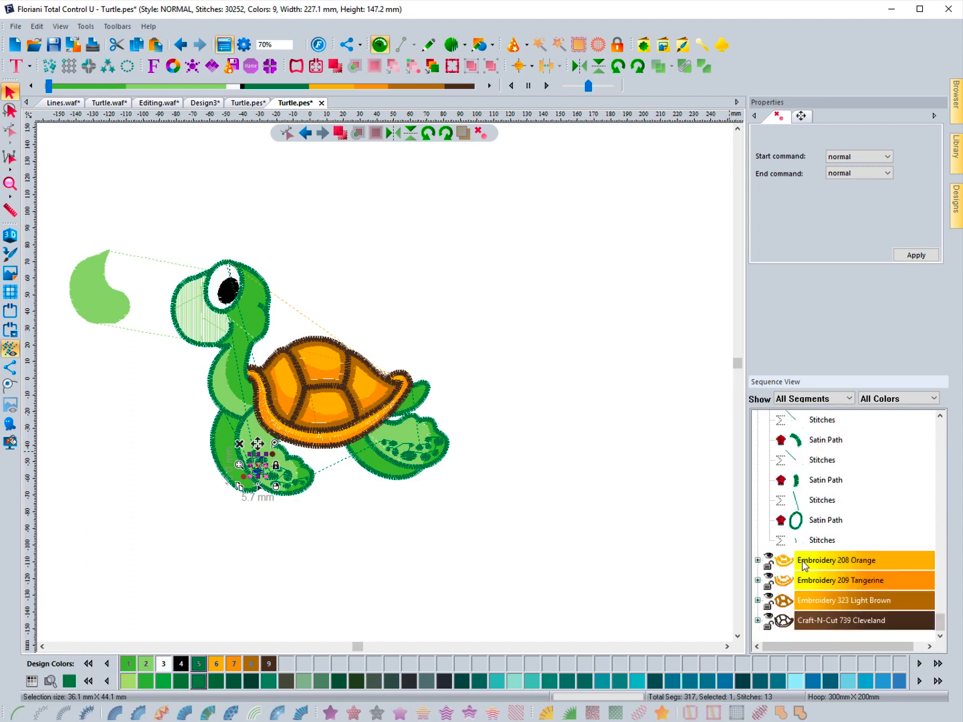
{"action": "scroll", "coordinate": [804, 565], "scroll_direction": "up", "scroll_amount": 5}
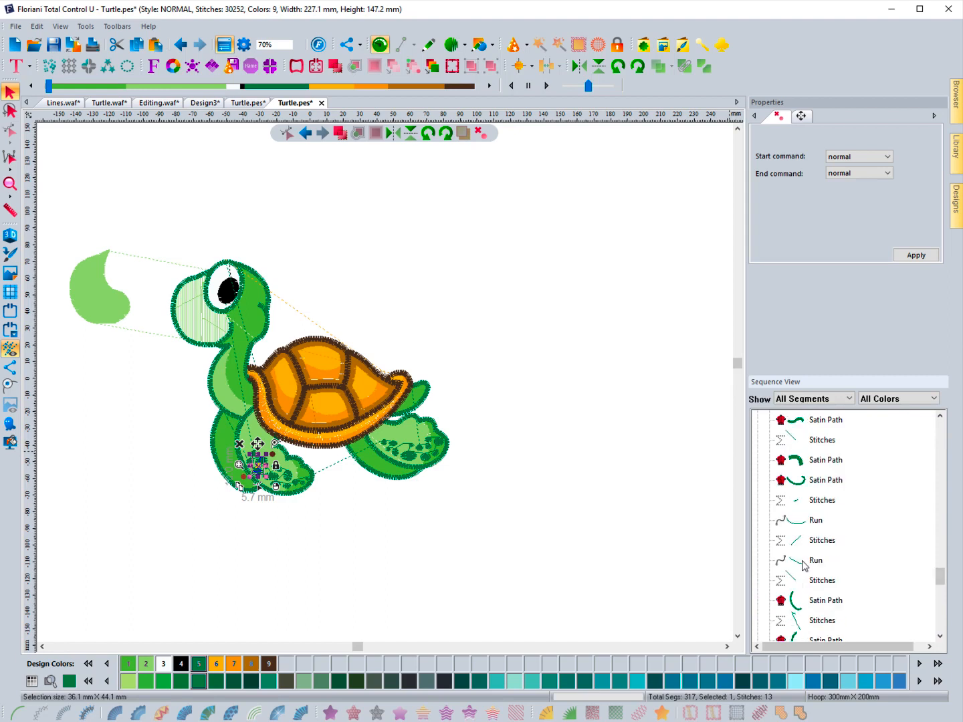
{"action": "scroll", "coordinate": [805, 565], "scroll_direction": "up", "scroll_amount": 6}
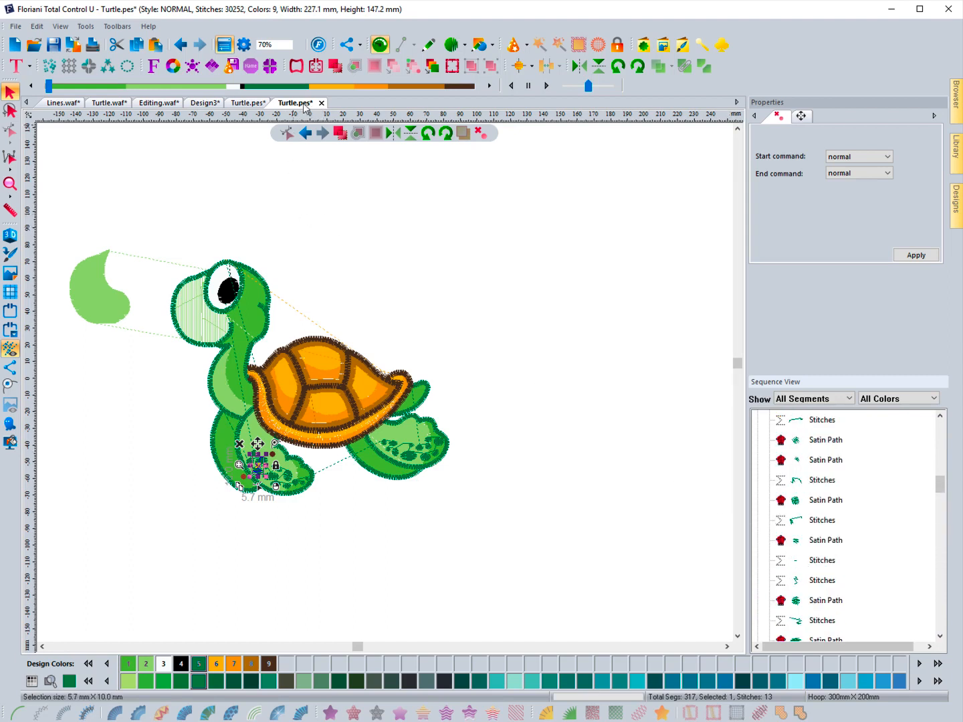
In Turtle.waf, collapse Mint Green and examine the original Satin Path, Run and Steil objects within Irish Green, closing that group again
{"action": "left_click", "coordinate": [106, 104]}
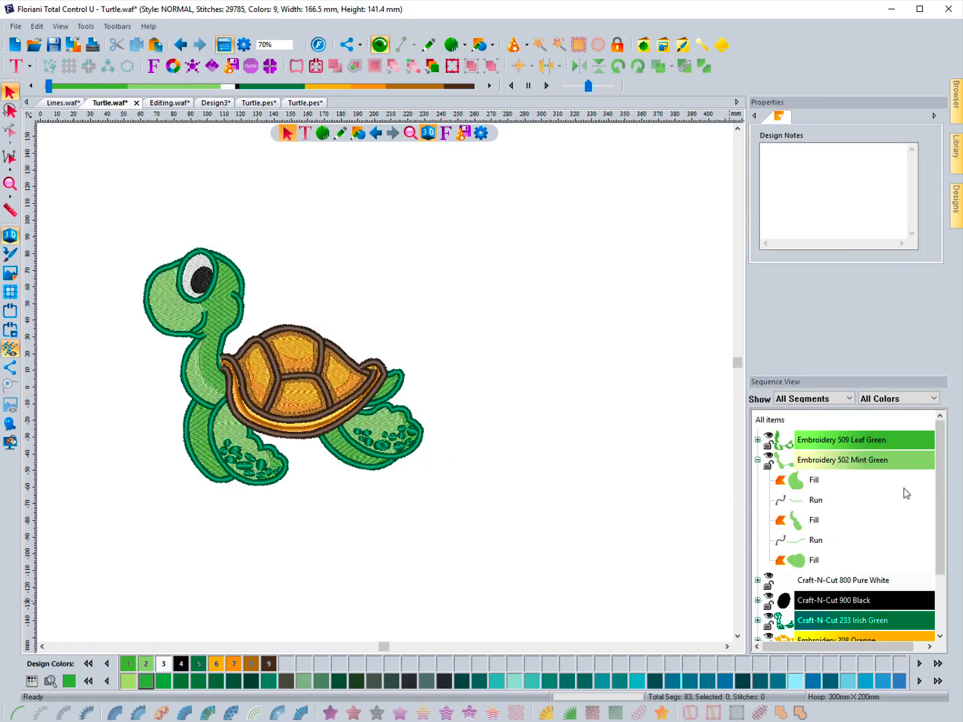
{"action": "left_click", "coordinate": [757, 461]}
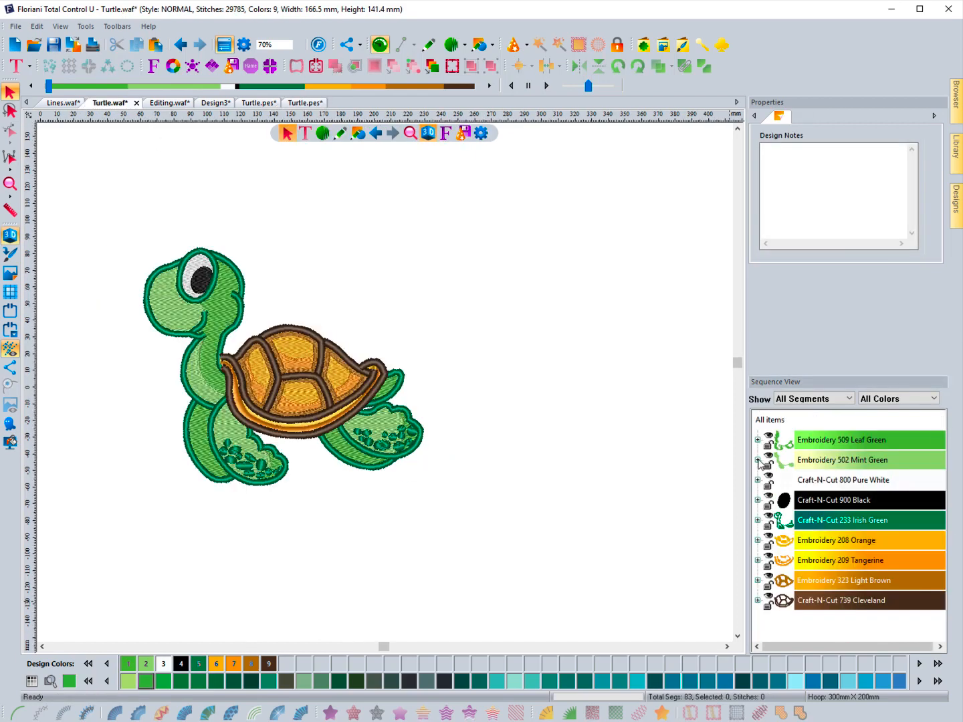
{"action": "left_click", "coordinate": [758, 521]}
{"action": "scroll", "coordinate": [829, 535], "scroll_direction": "down", "scroll_amount": 3}
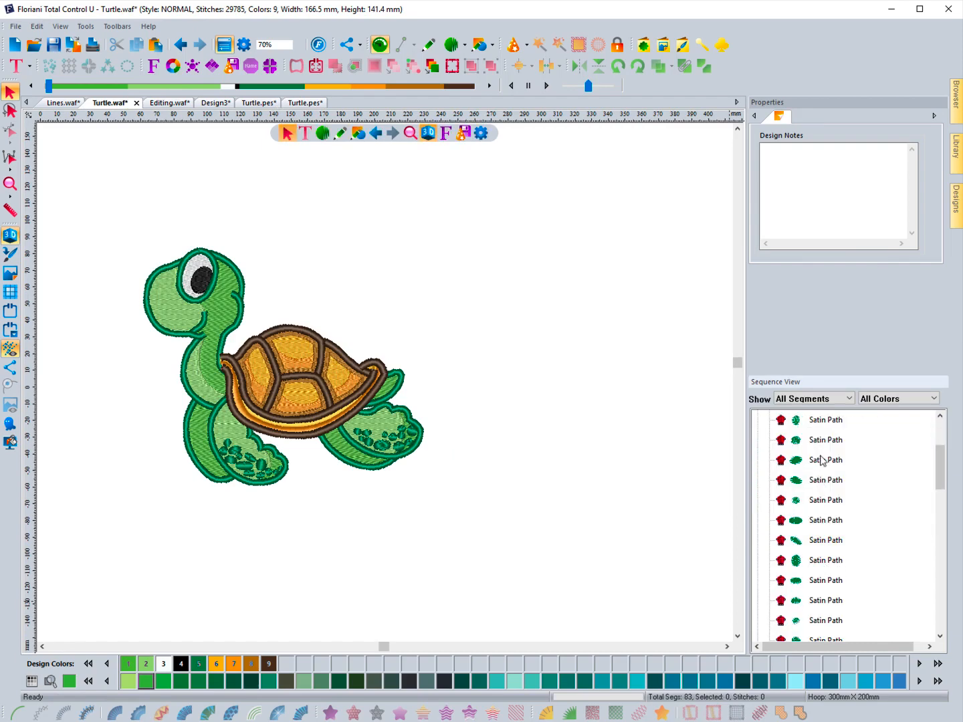
{"action": "scroll", "coordinate": [822, 527], "scroll_direction": "down", "scroll_amount": 2}
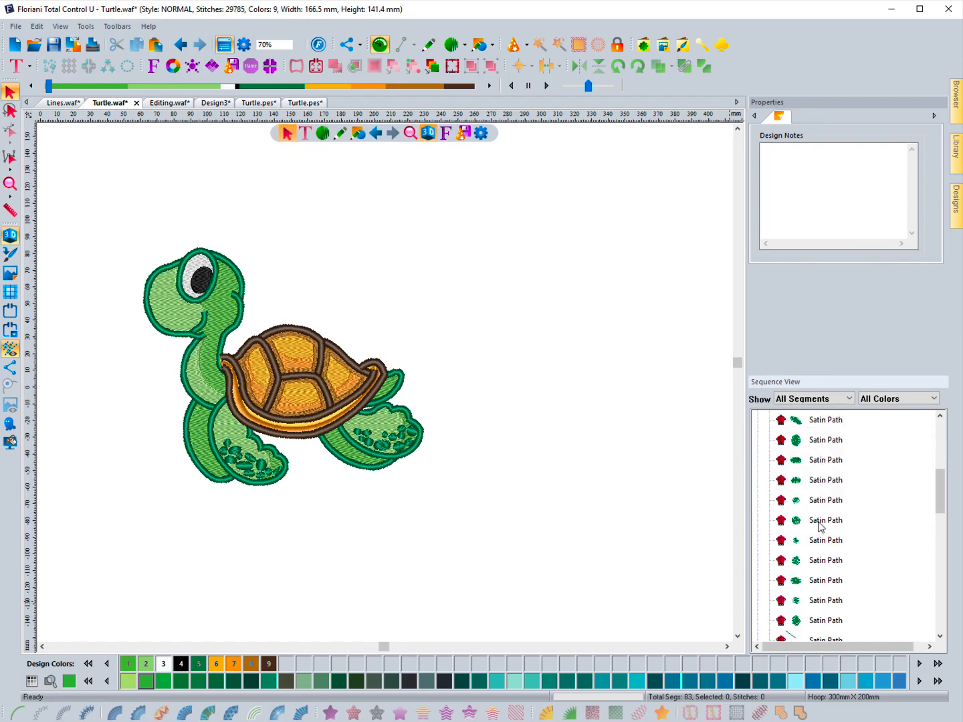
{"action": "scroll", "coordinate": [822, 527], "scroll_direction": "down", "scroll_amount": 3}
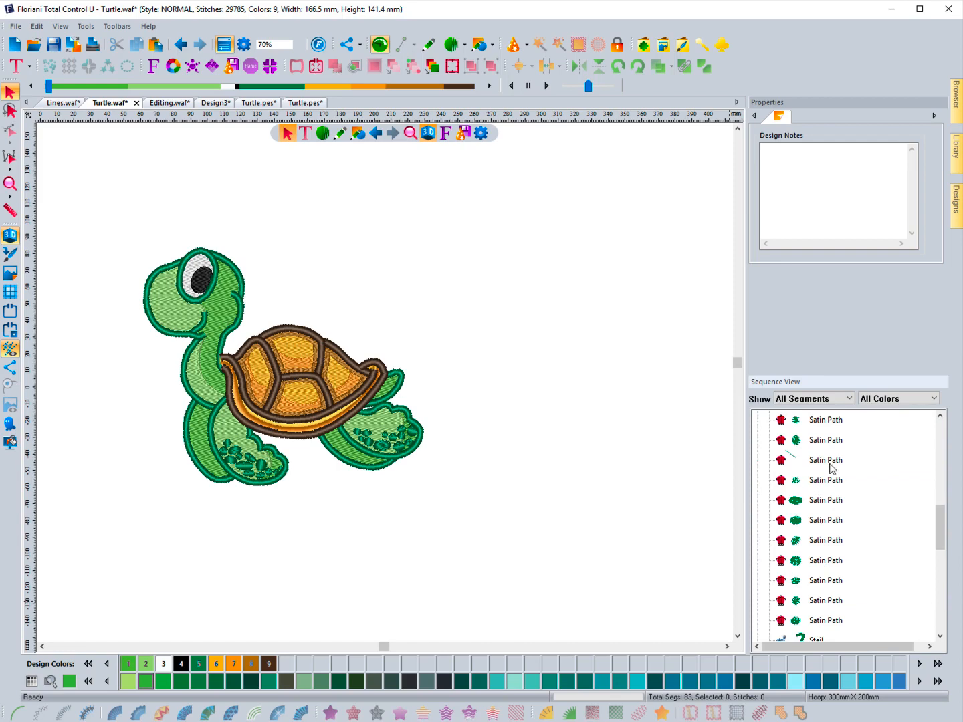
{"action": "scroll", "coordinate": [832, 468], "scroll_direction": "down", "scroll_amount": 3}
{"action": "scroll", "coordinate": [811, 557], "scroll_direction": "down", "scroll_amount": 1}
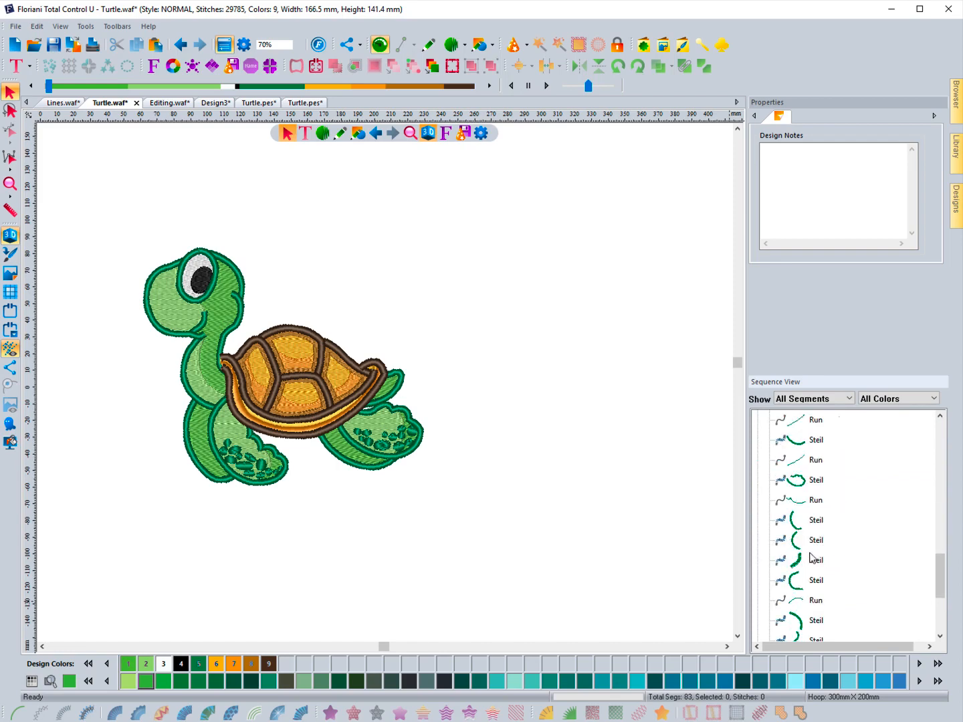
{"action": "scroll", "coordinate": [812, 557], "scroll_direction": "down", "scroll_amount": 2}
{"action": "scroll", "coordinate": [811, 557], "scroll_direction": "up", "scroll_amount": 5}
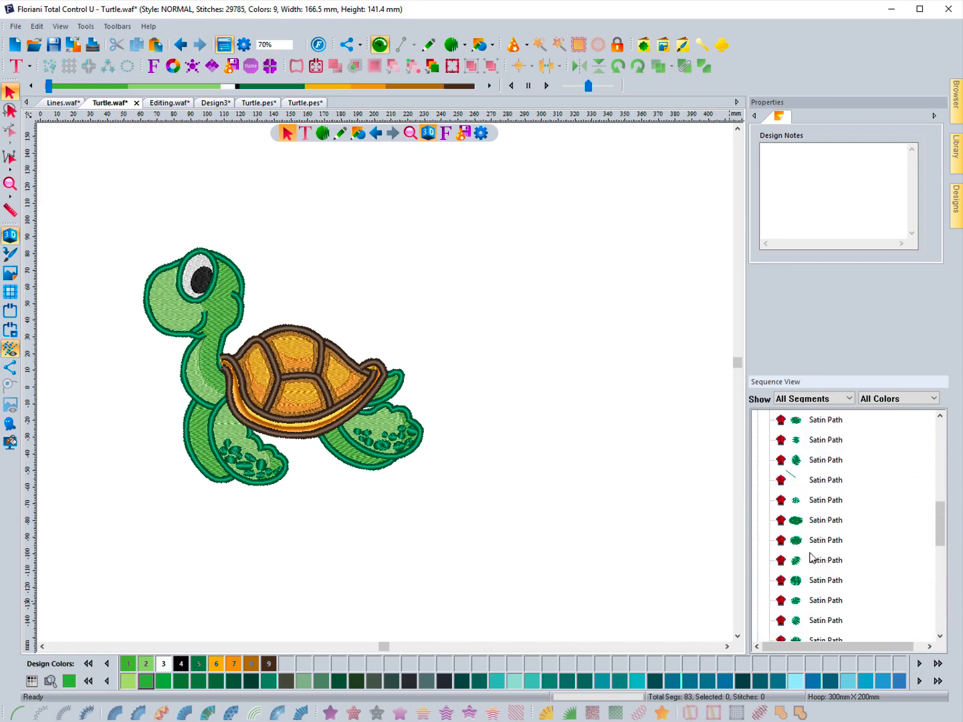
{"action": "scroll", "coordinate": [810, 557], "scroll_direction": "up", "scroll_amount": 5}
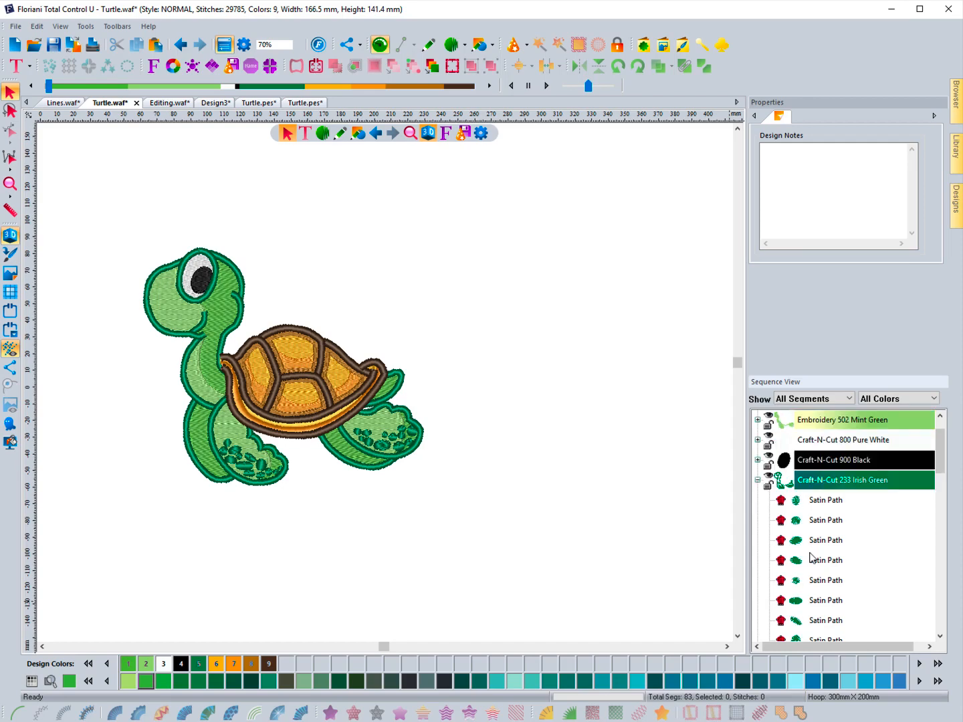
{"action": "scroll", "coordinate": [811, 557], "scroll_direction": "down", "scroll_amount": 1}
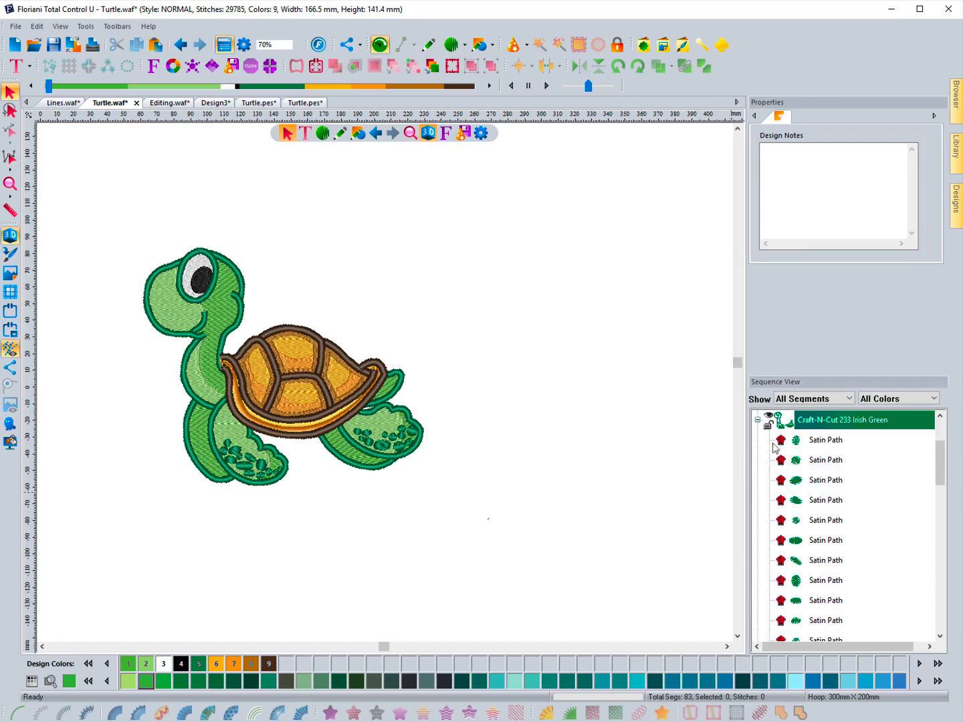
{"action": "left_click", "coordinate": [758, 420]}
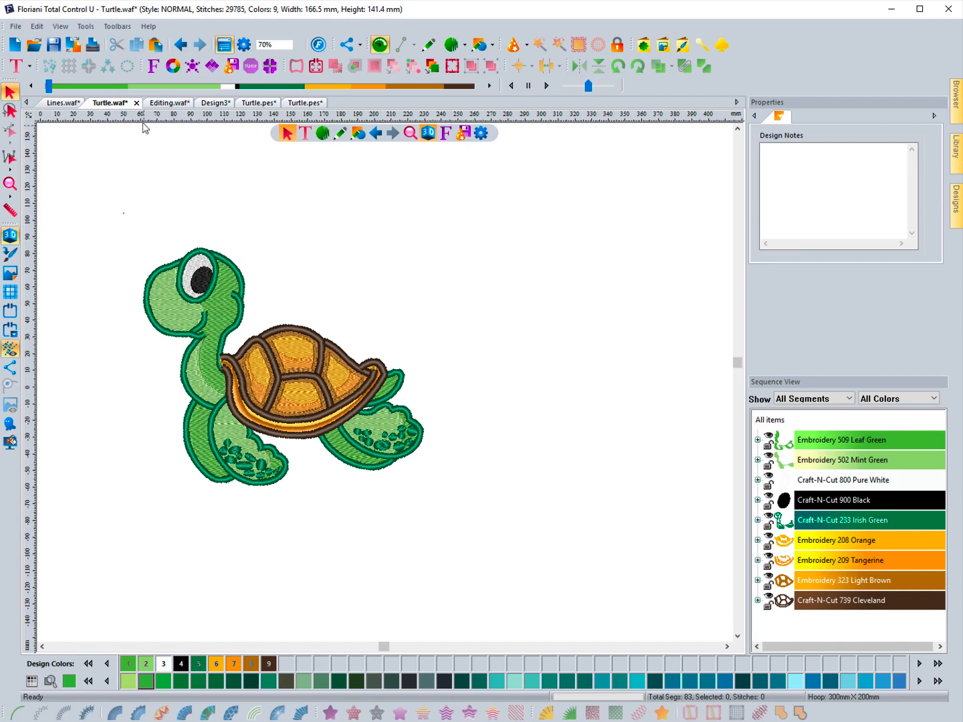
In Lines.waf, convert the Mint Julep motif run above the filled rectangle to artwork
{"action": "left_click", "coordinate": [63, 104]}
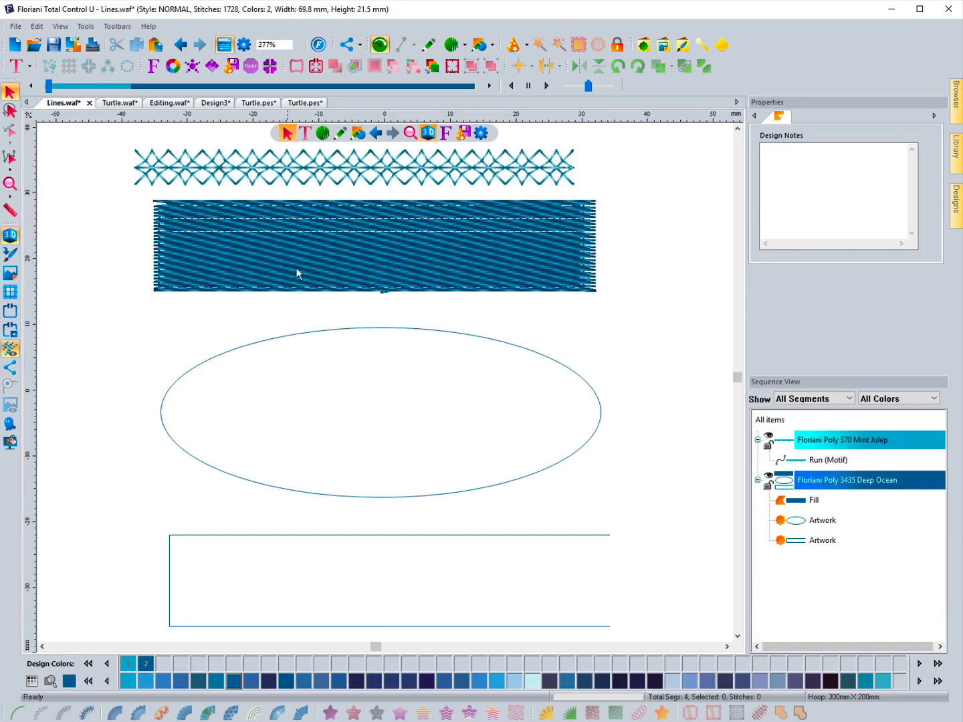
{"action": "left_click", "coordinate": [246, 174]}
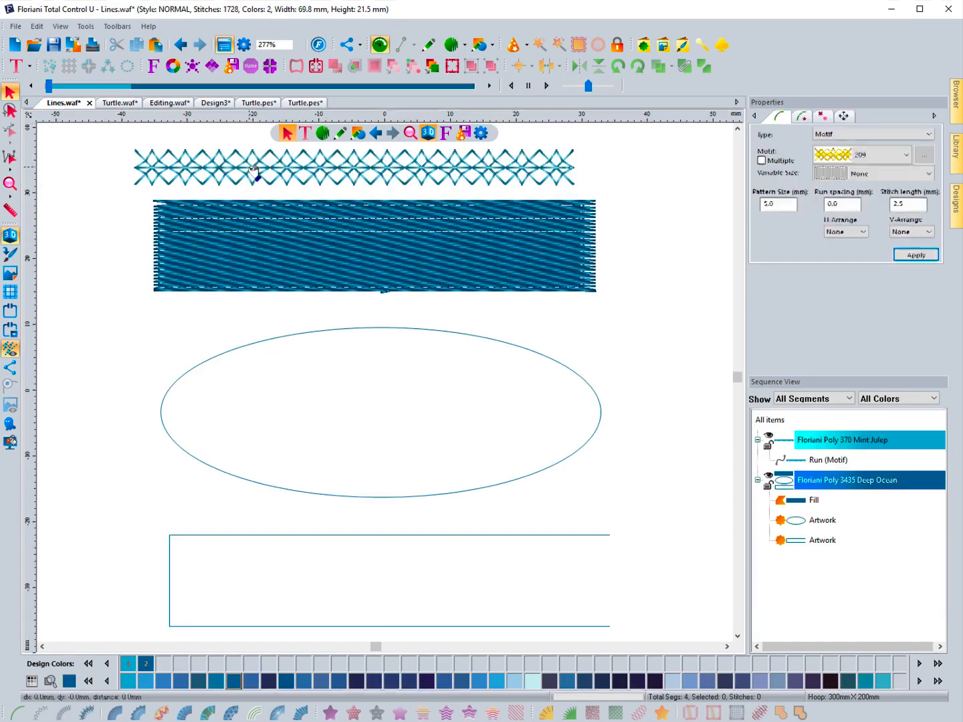
{"action": "left_click", "coordinate": [663, 714]}
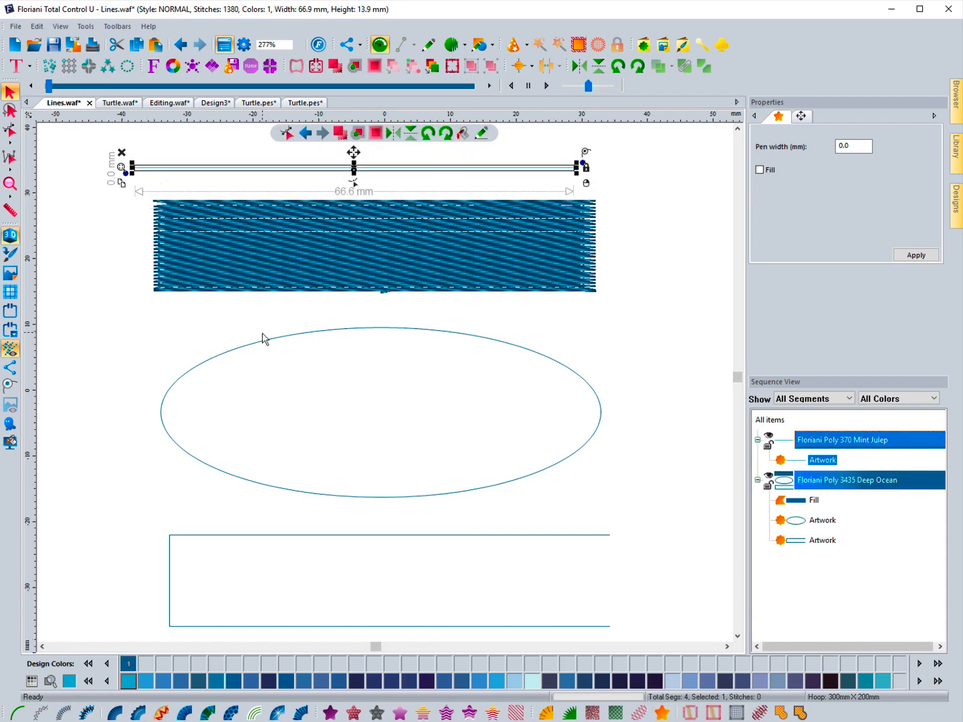
Try a Color Blend Fill and a wavy fill on the ellipse, and convert it back to plain artwork
{"action": "left_click", "coordinate": [466, 337]}
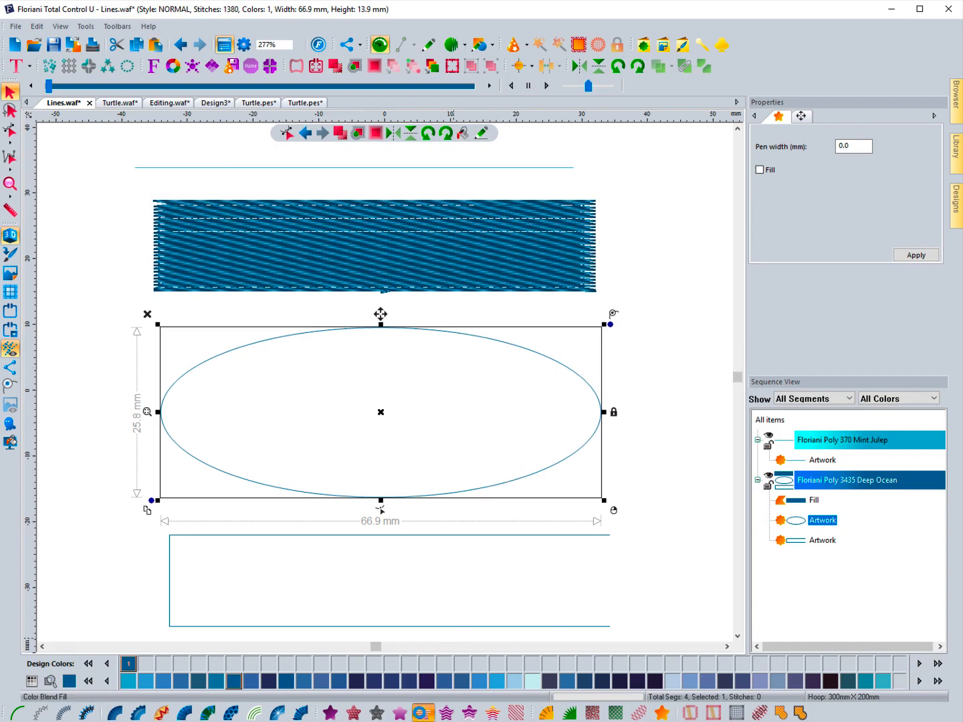
{"action": "left_click", "coordinate": [423, 710]}
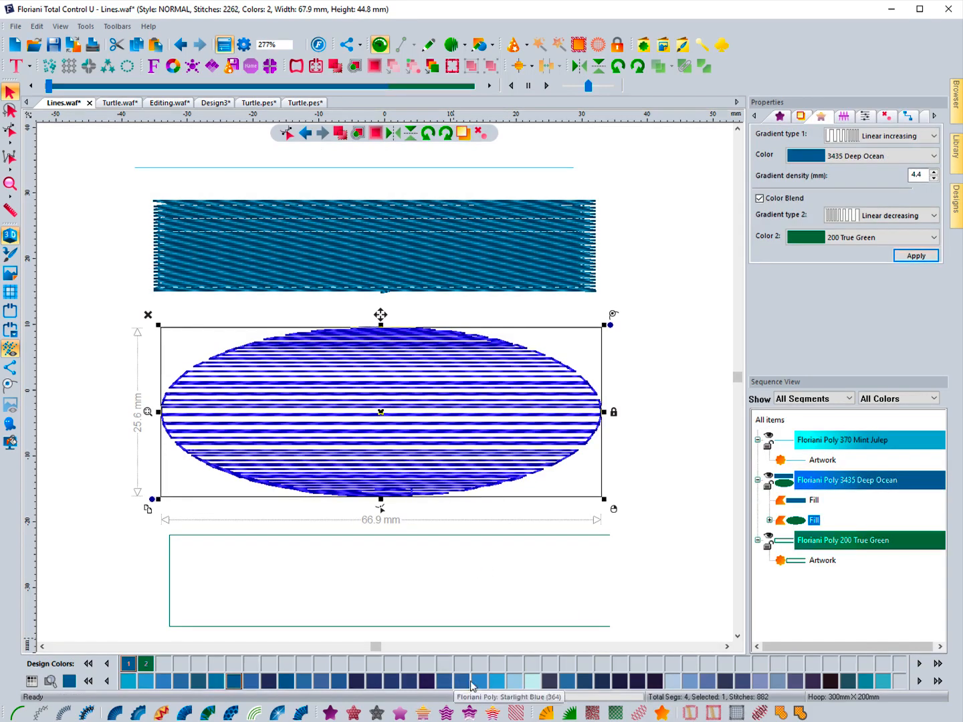
{"action": "left_click", "coordinate": [470, 714]}
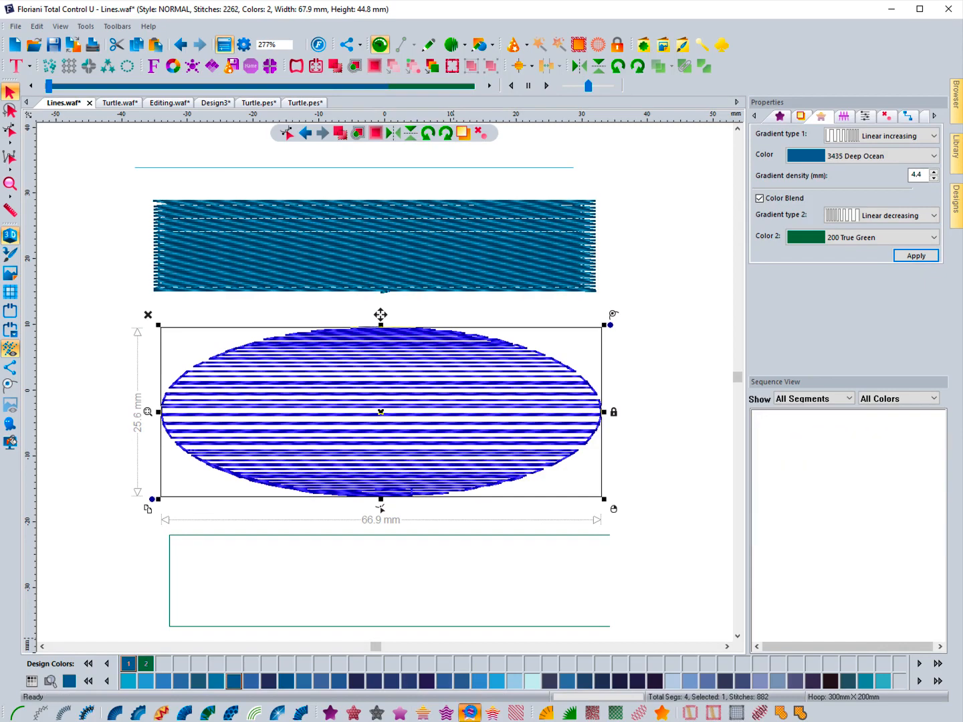
{"action": "left_click", "coordinate": [499, 714]}
{"action": "left_click", "coordinate": [497, 713]}
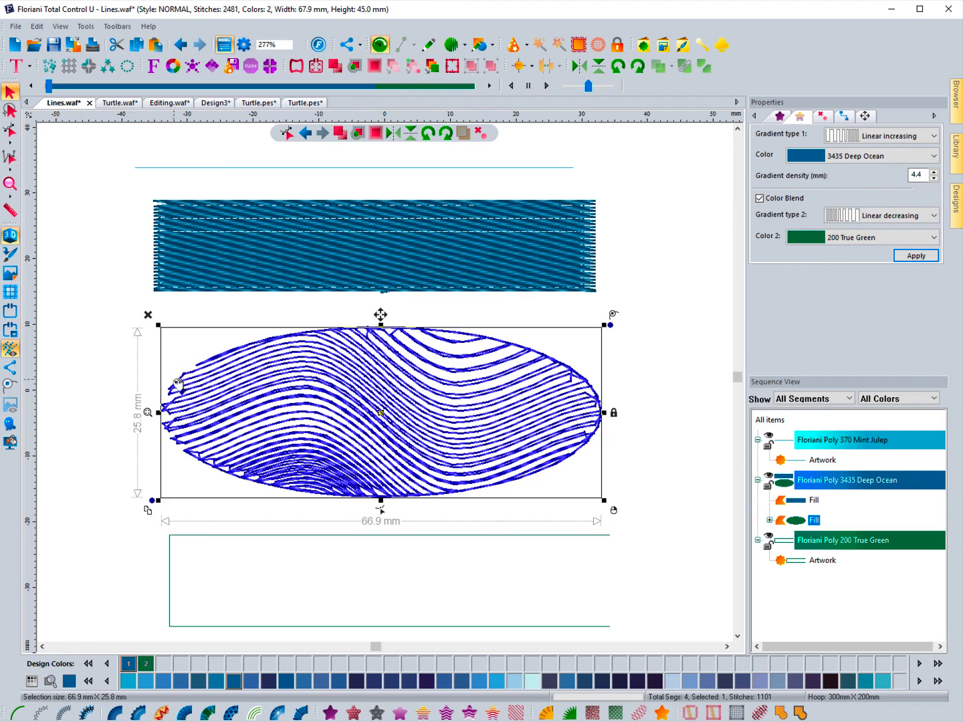
{"action": "left_click", "coordinate": [660, 714]}
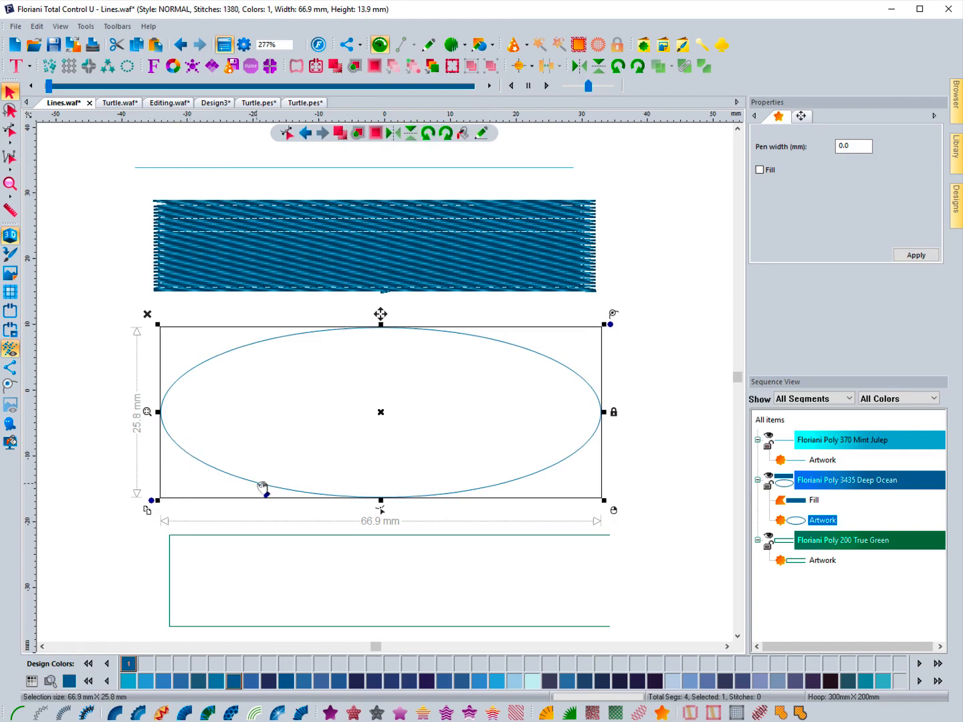
{"action": "left_click", "coordinate": [138, 309]}
Select the straight line and the ellipse artwork in turn to examine them as plain outline objects
{"action": "left_click", "coordinate": [322, 133]}
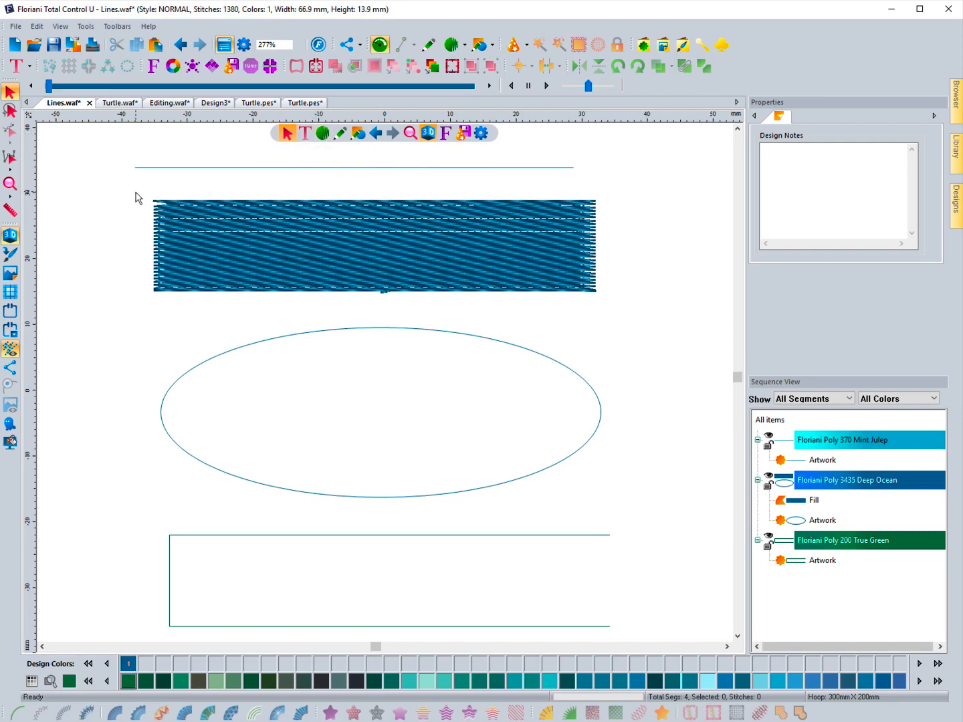
{"action": "left_click", "coordinate": [151, 168]}
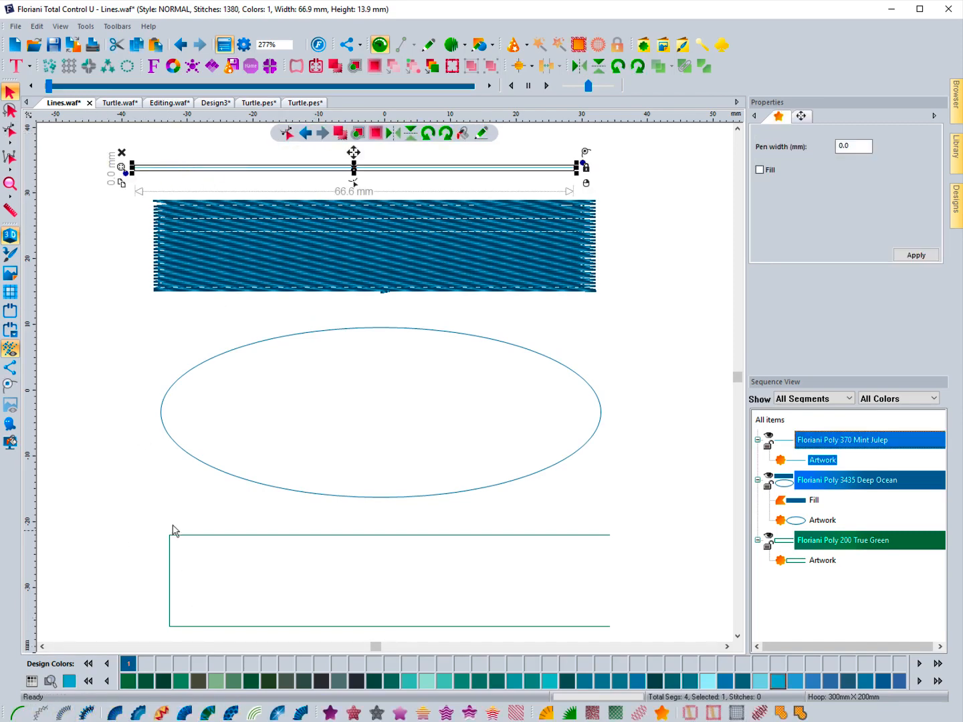
{"action": "left_click", "coordinate": [123, 385]}
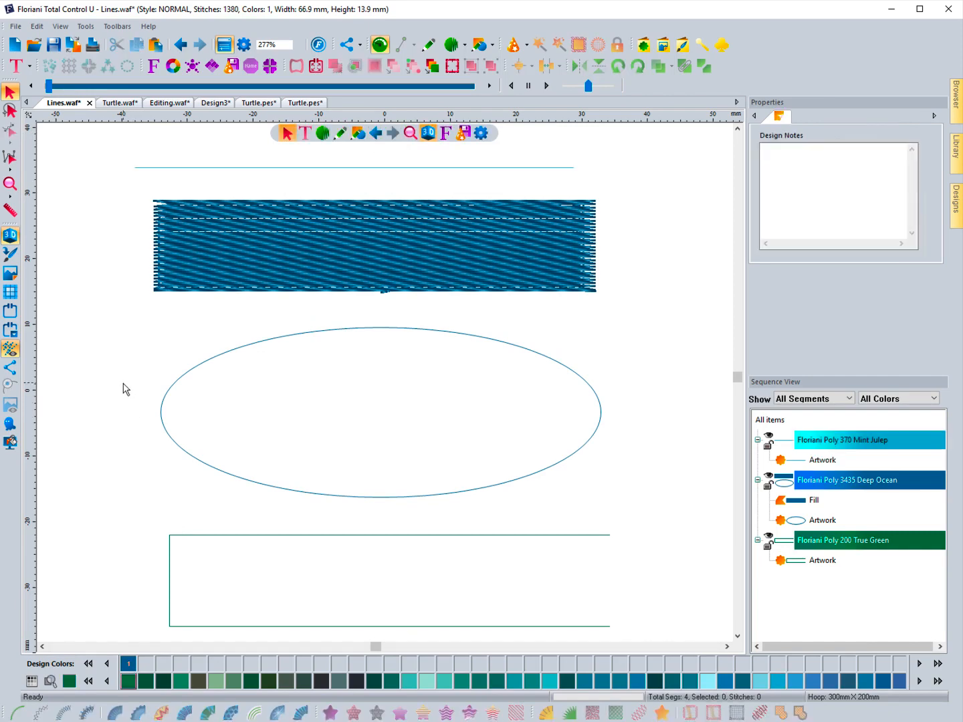
{"action": "left_click", "coordinate": [201, 369]}
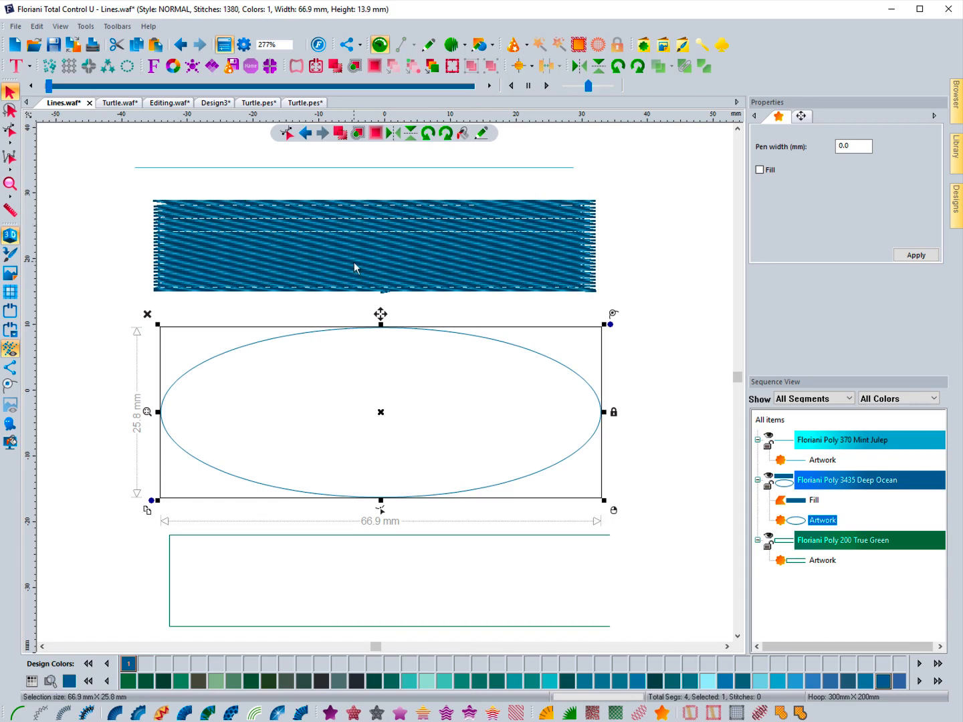
Move the Deep Ocean rectangular fill slightly down and to the left, and deselect it
{"action": "left_click", "coordinate": [348, 214]}
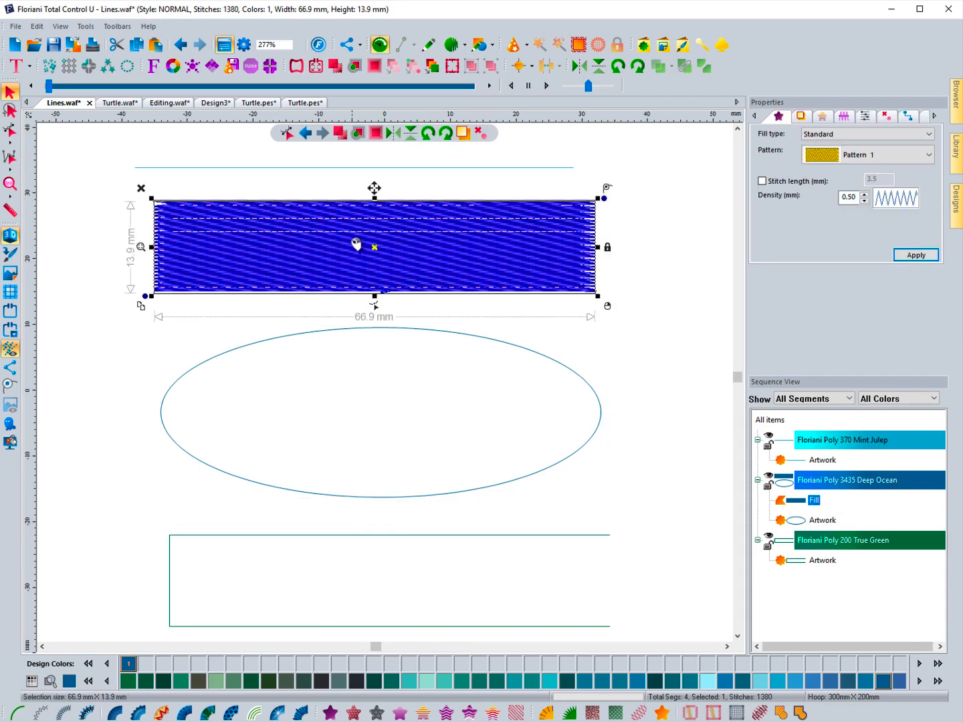
{"action": "left_click_drag", "start_coordinate": [356, 244], "coordinate": [322, 254]}
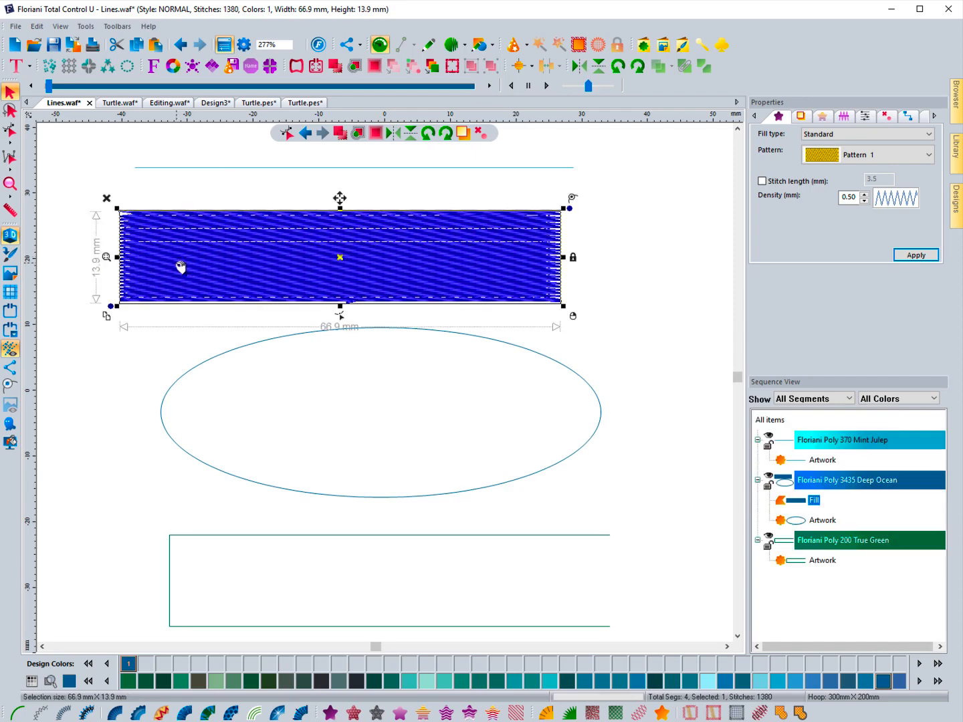
{"action": "left_click", "coordinate": [212, 194]}
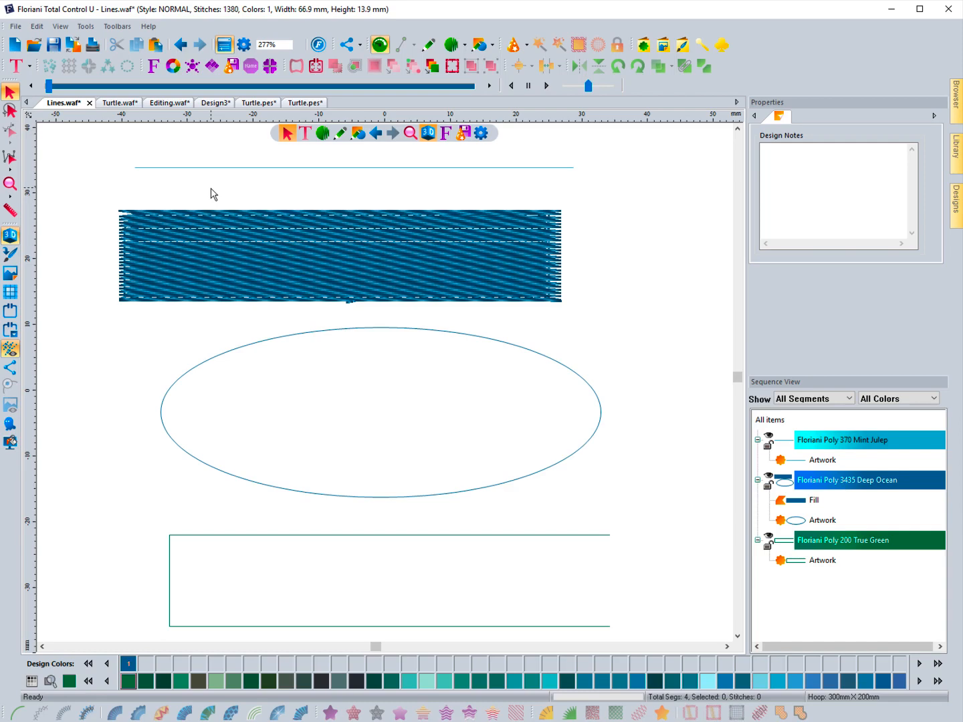
In the unconverted Turtle.pes, move the Leaf Green Stitches block about 155 mm to the empty area right of the turtle
{"action": "left_click", "coordinate": [266, 105]}
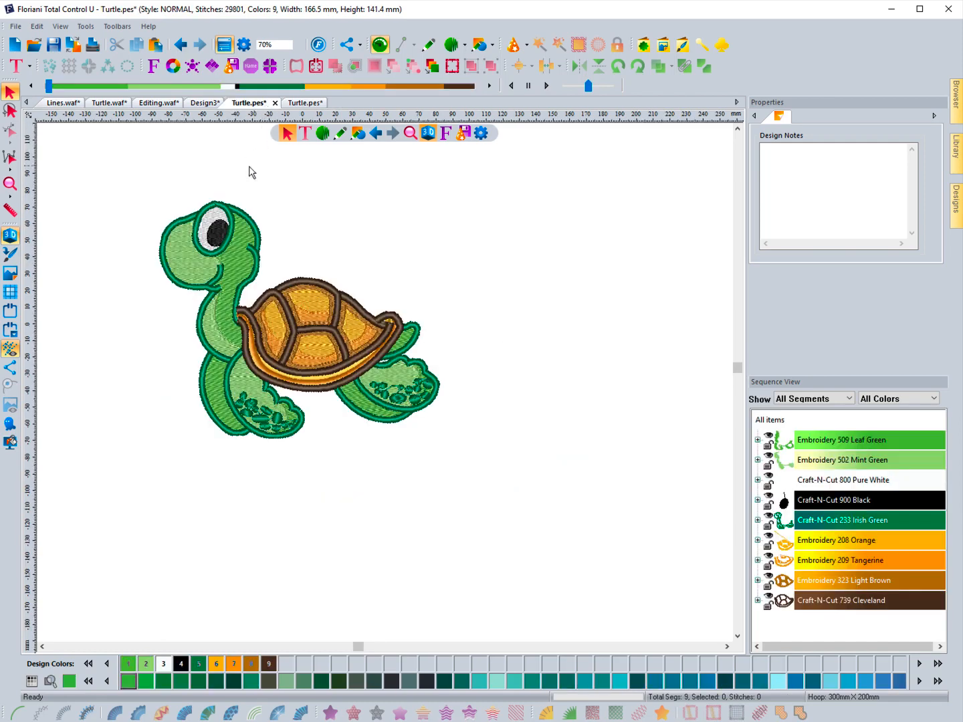
{"action": "left_click", "coordinate": [758, 440]}
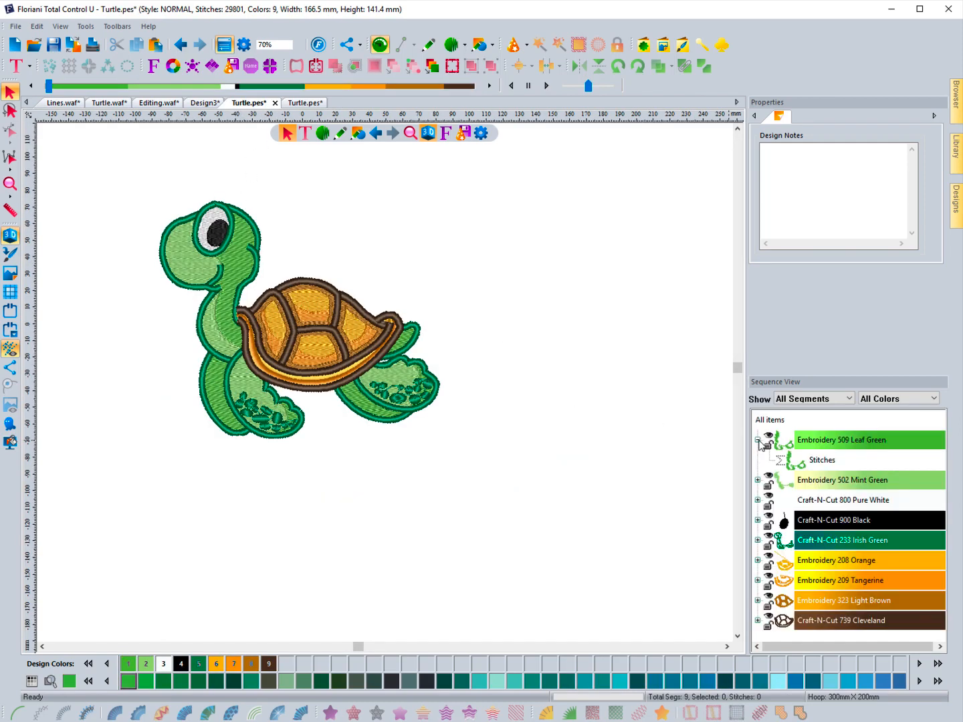
{"action": "left_click", "coordinate": [812, 461]}
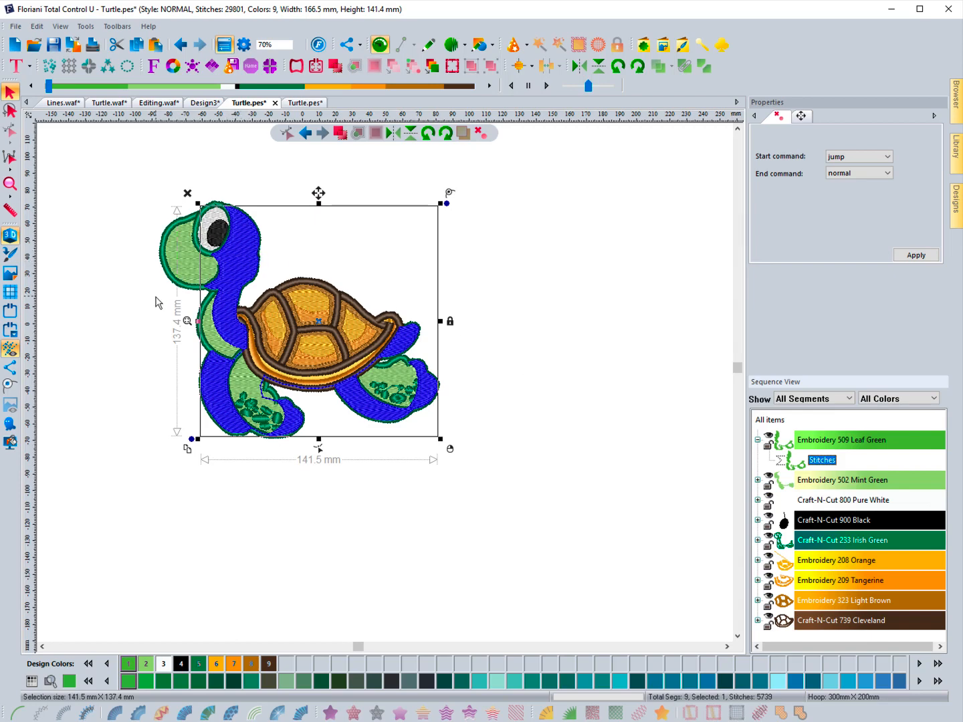
{"action": "left_click_drag", "start_coordinate": [245, 270], "coordinate": [499, 226]}
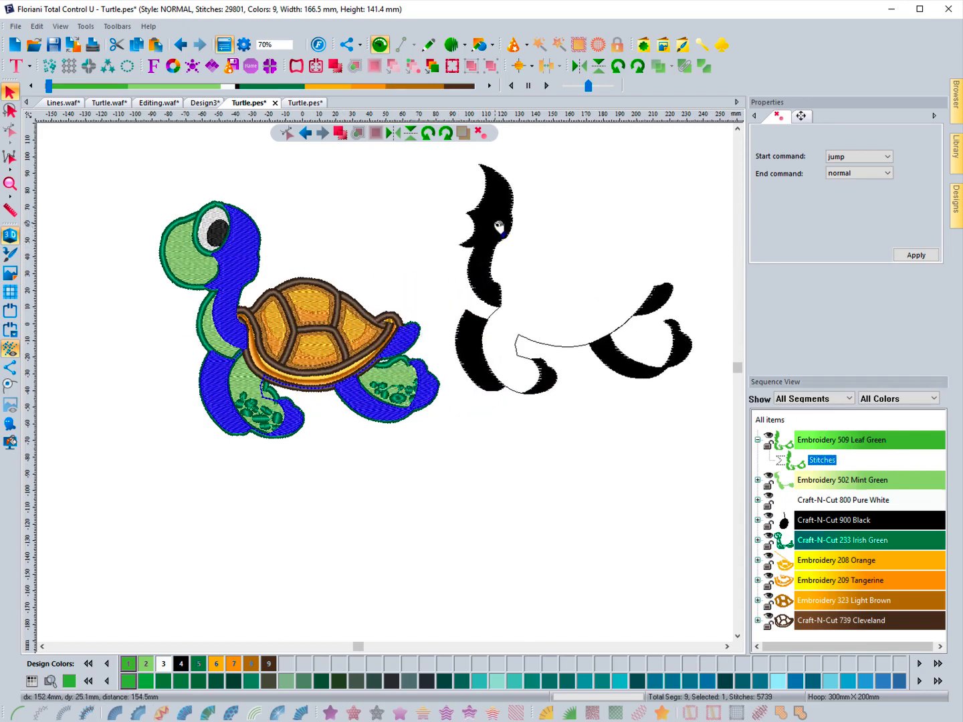
{"action": "left_click", "coordinate": [498, 228]}
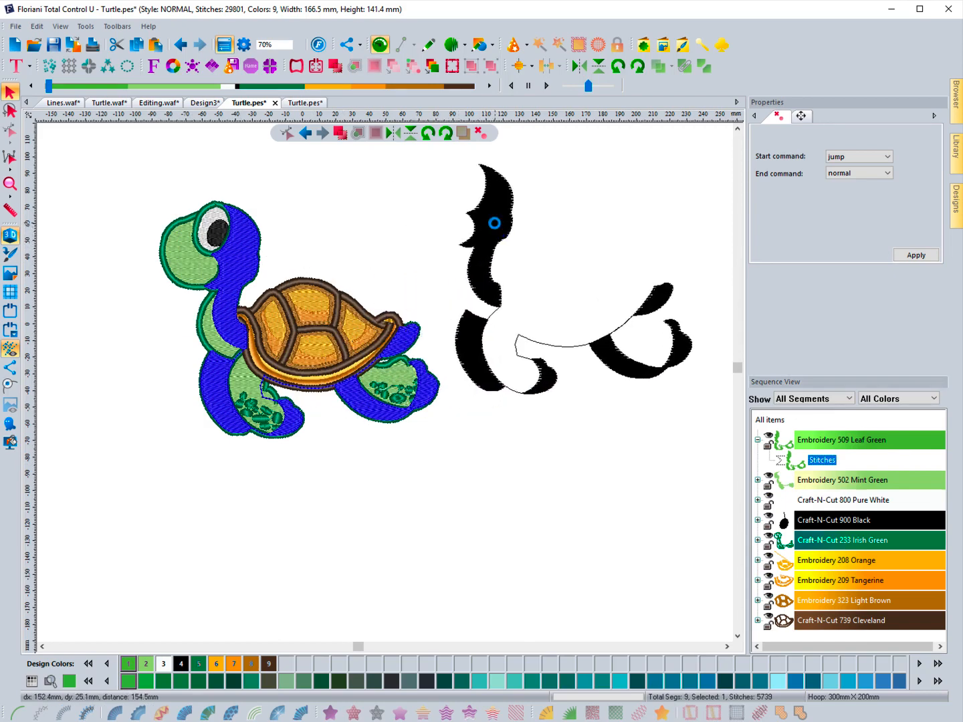
{"action": "left_click", "coordinate": [341, 216]}
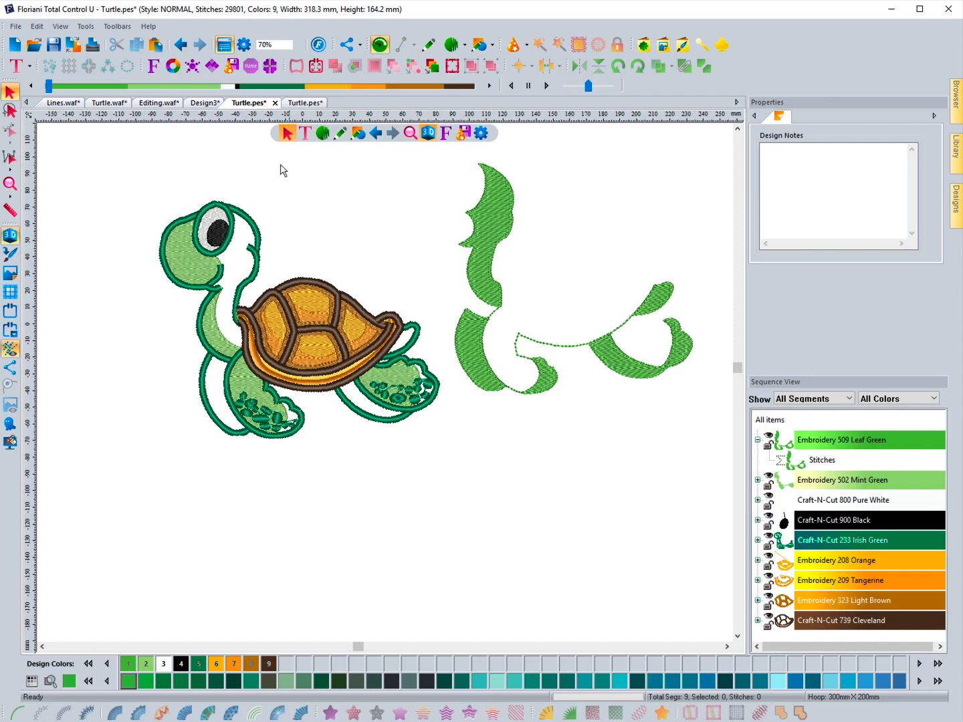
Return to the converted Turtle.pes and select the mint green face fill to locate it in the sequence, leaving everything deselected
{"action": "left_click", "coordinate": [296, 104]}
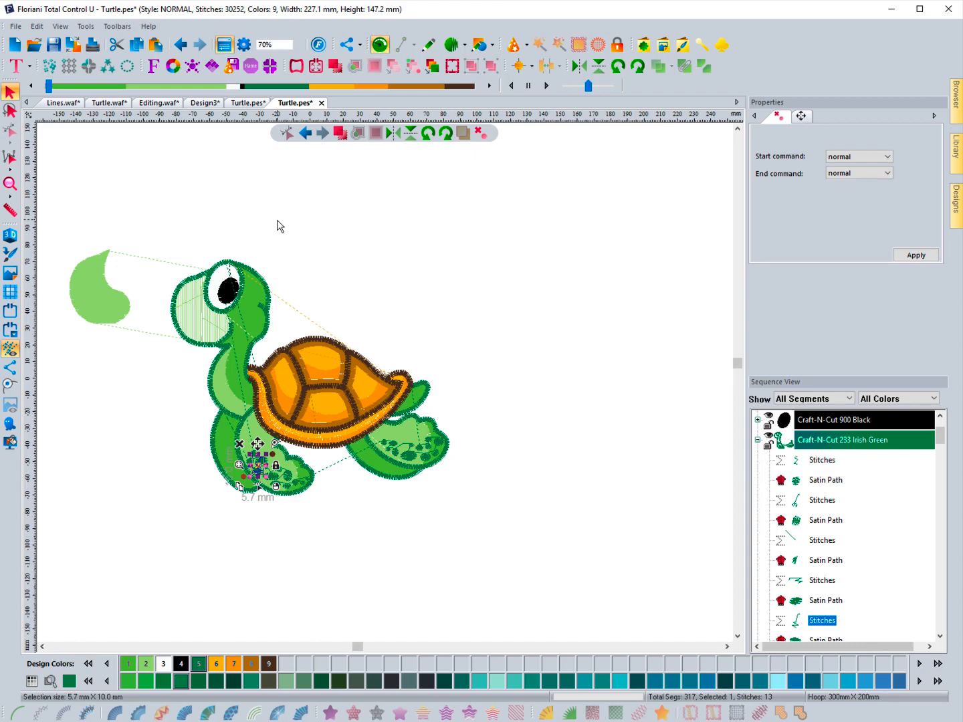
{"action": "left_click", "coordinate": [202, 206]}
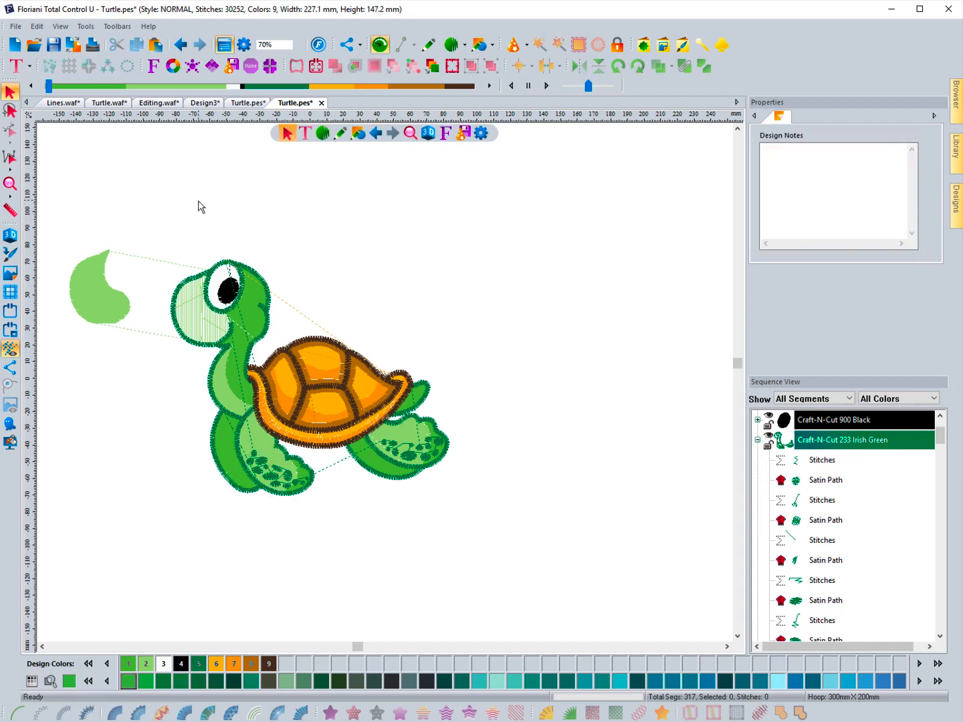
{"action": "left_click", "coordinate": [106, 274]}
{"action": "left_click", "coordinate": [114, 240]}
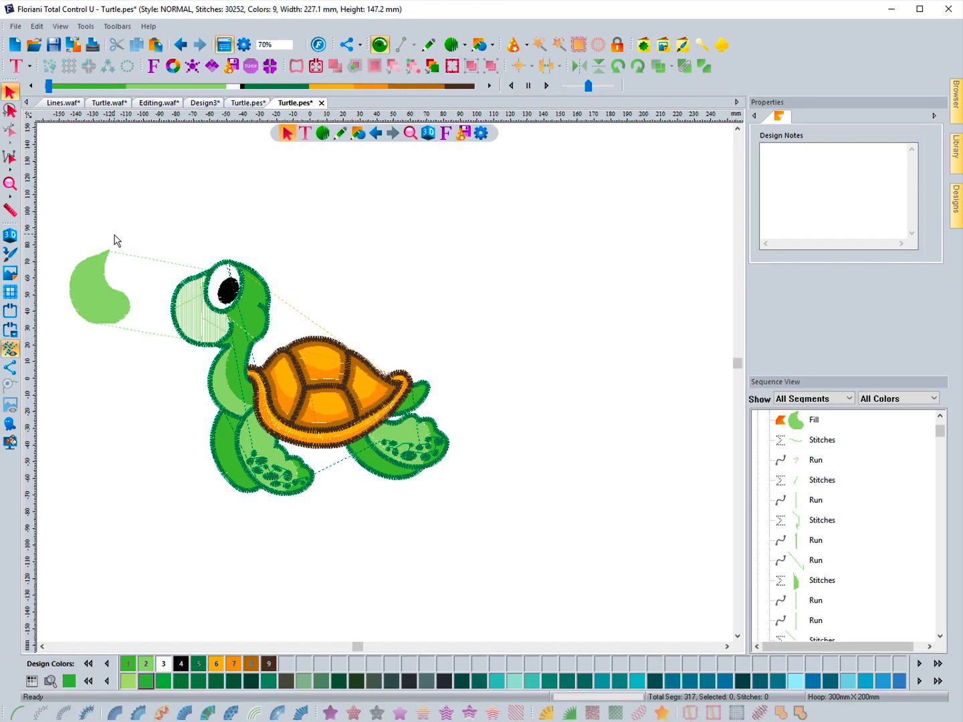